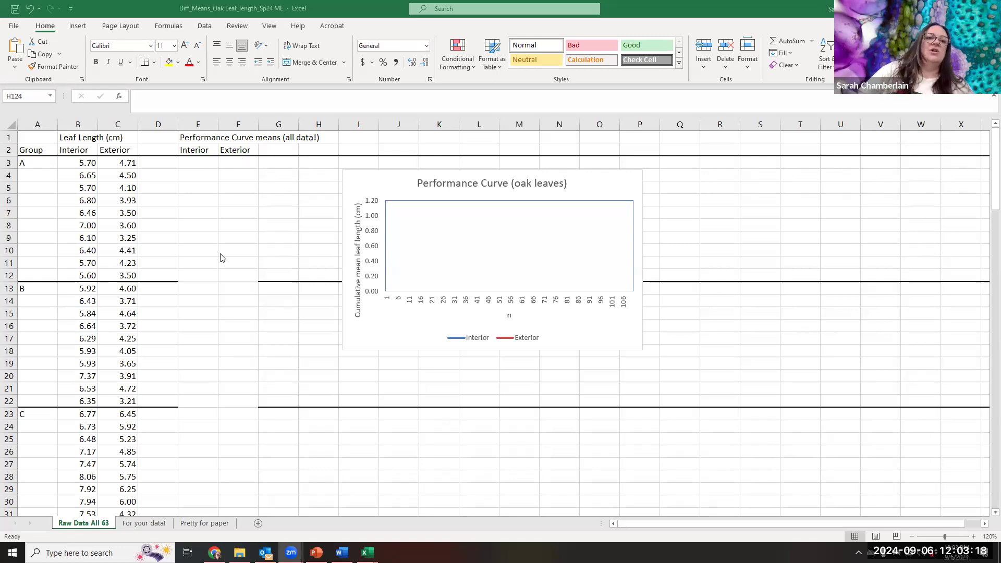
- Enter the formula =AVERAGE(B3:B3) in cell E3, the first Interior performance curve mean
left_click(208, 162)
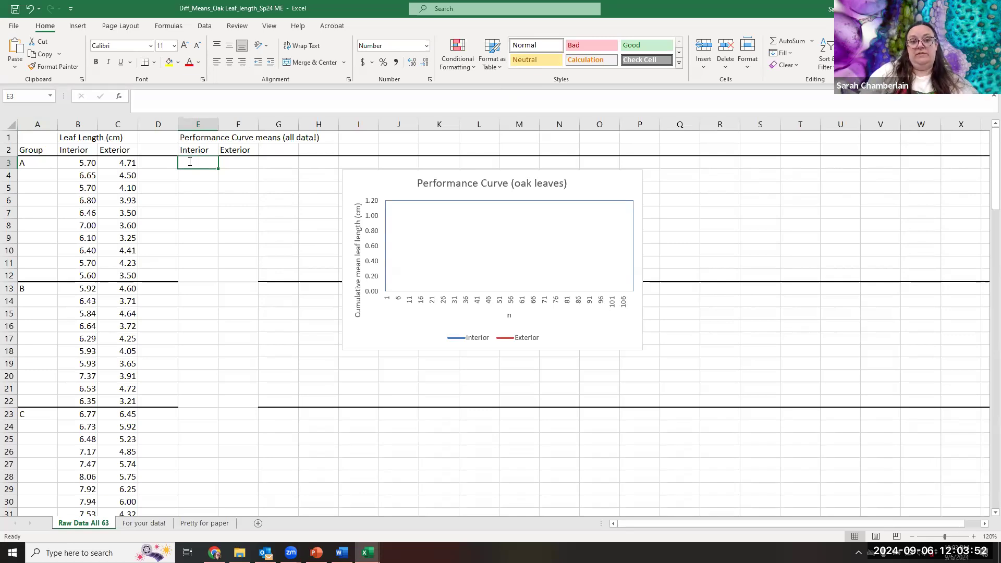
type("=")
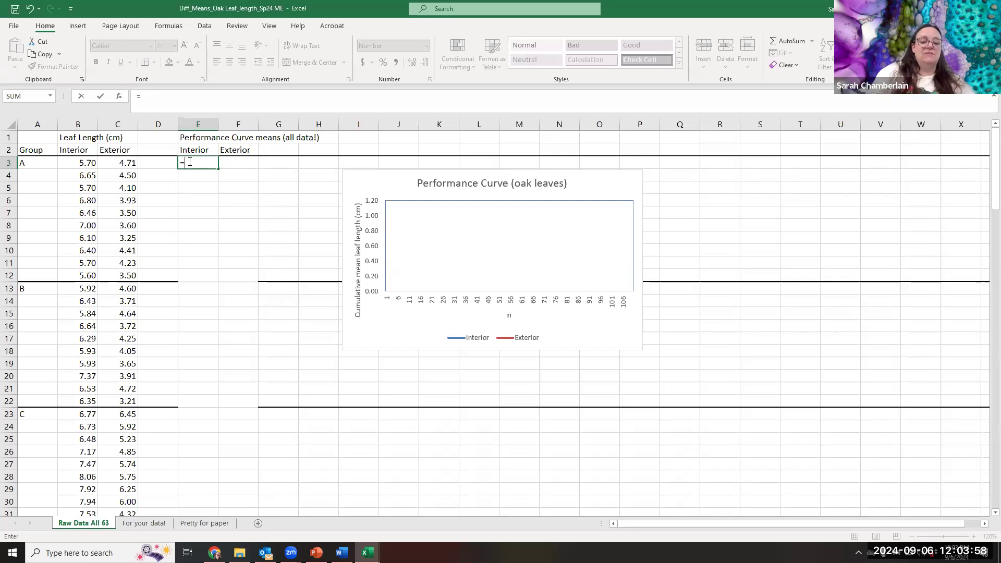
type("averge")
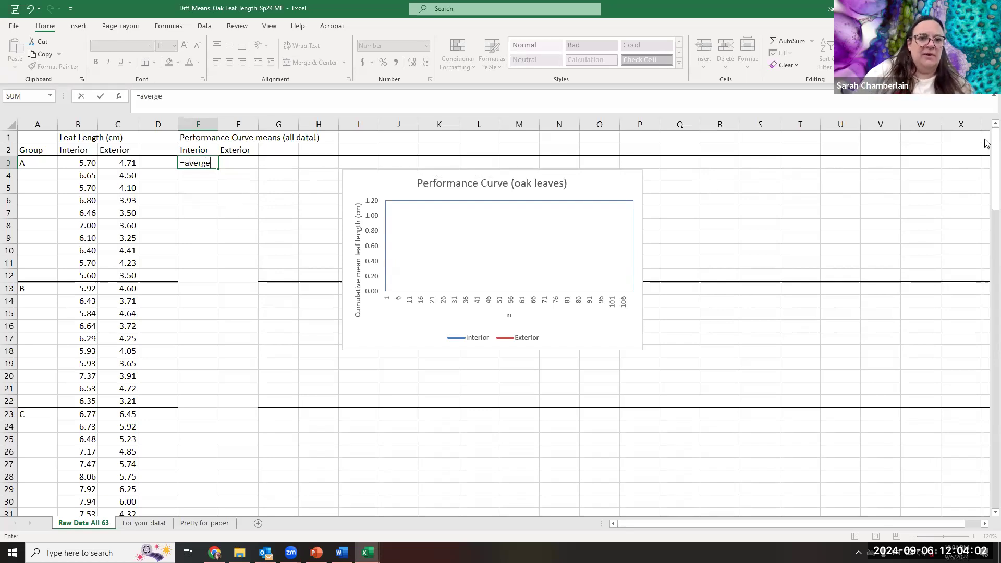
key("BackSpace")
key("BackSpace")
type("age")
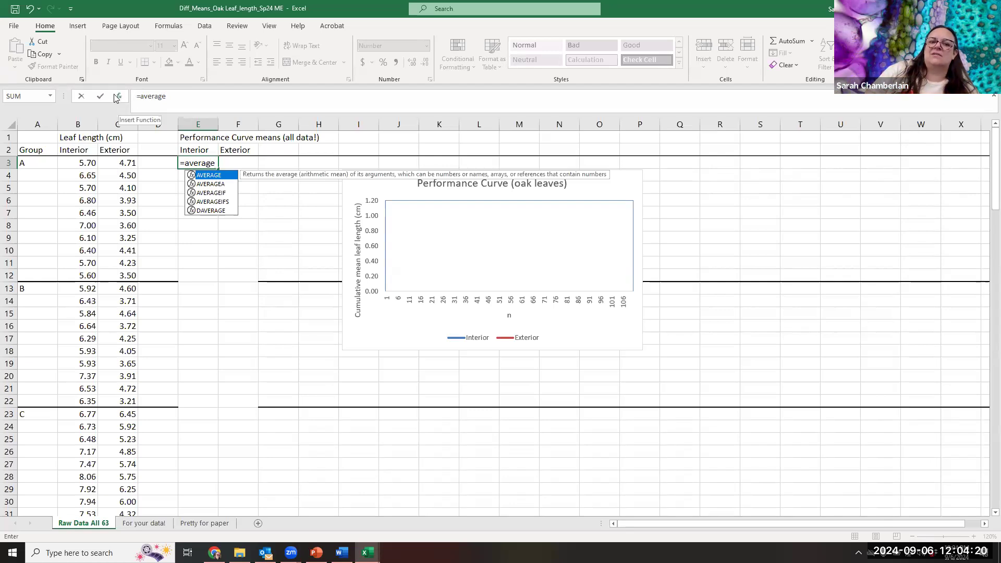
left_click(173, 97)
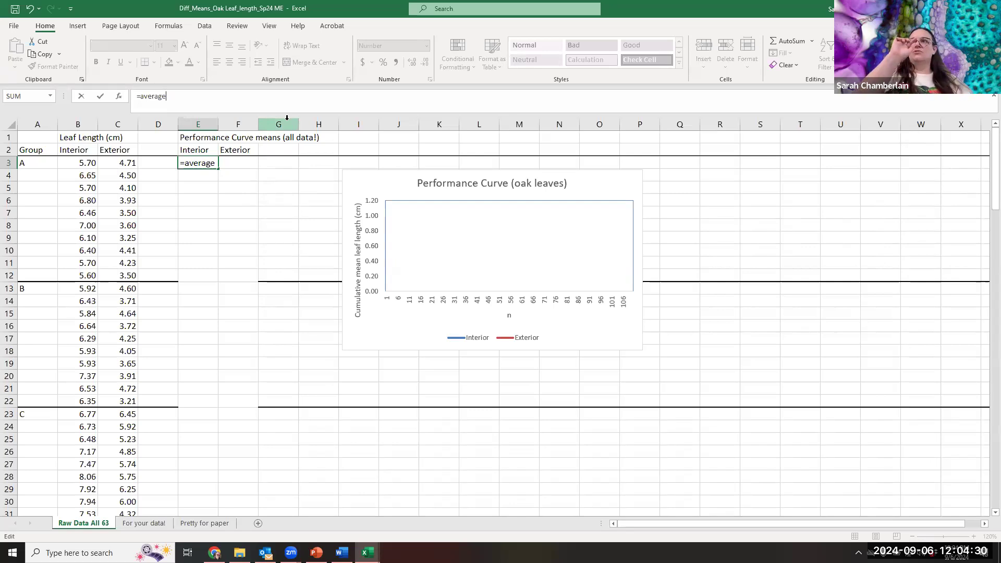
type("(")
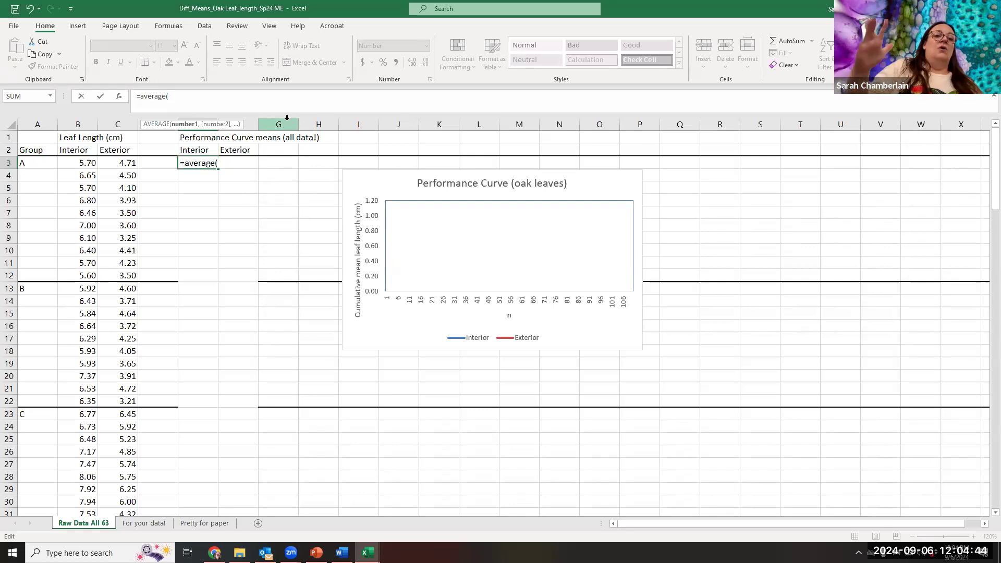
left_click(73, 162)
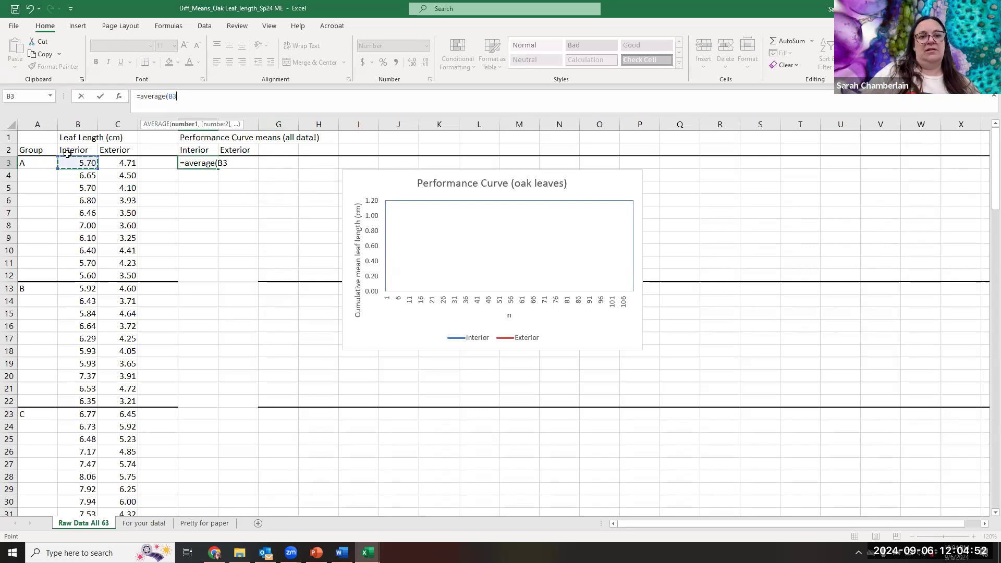
key("F8")
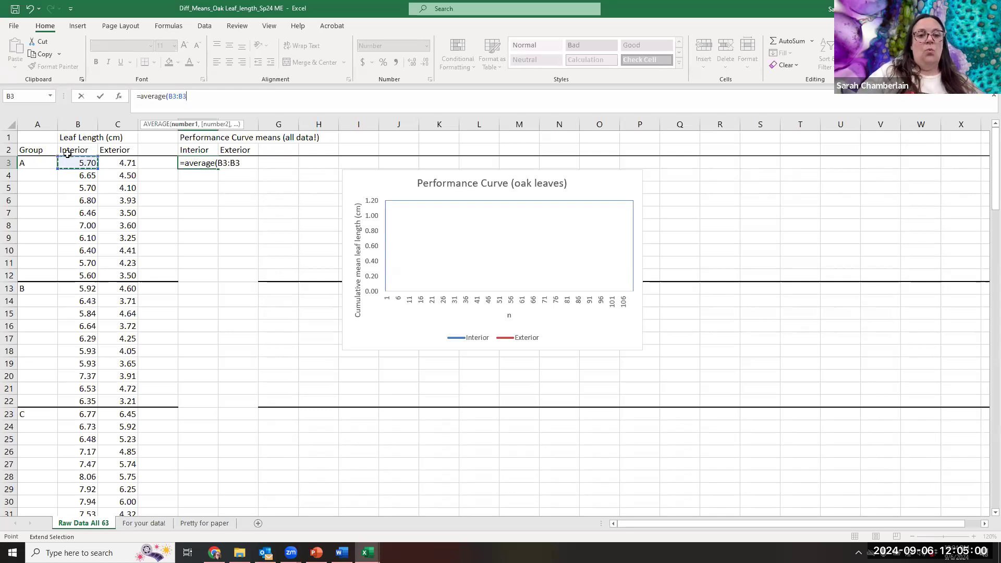
type(")")
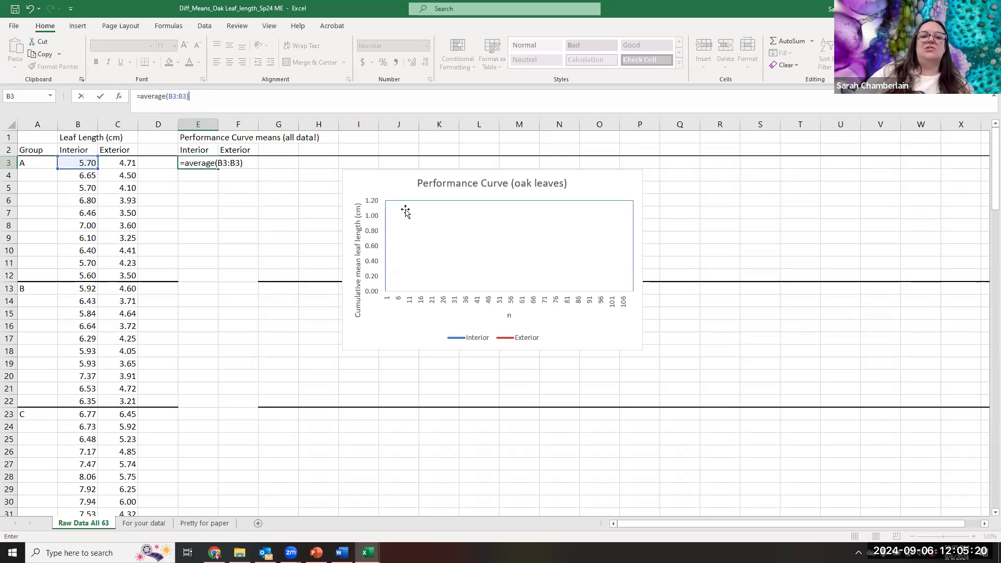
key("Return")
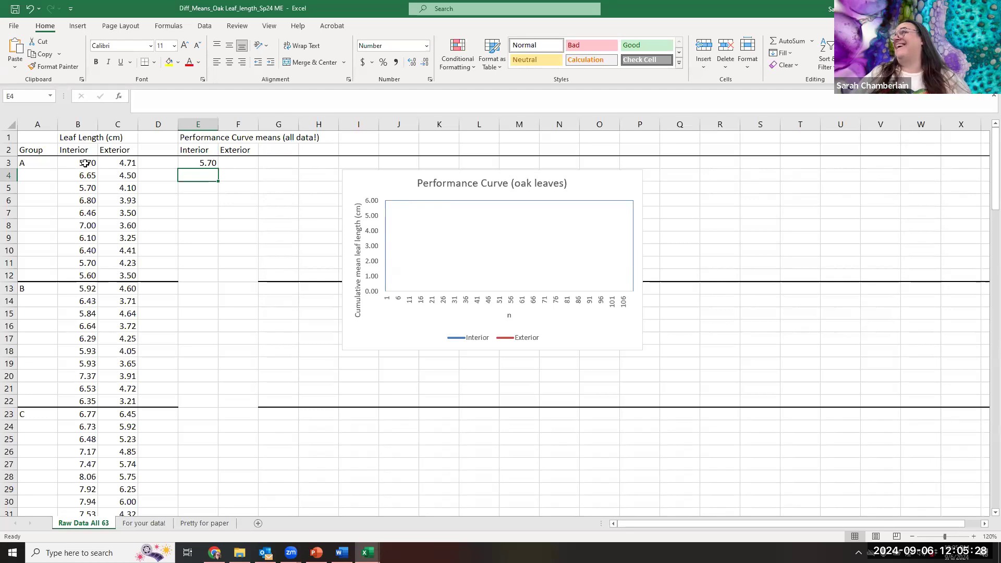
- Make the range start in E3's formula absolute so it reads =AVERAGE($B$3:B3)
left_click(191, 159)
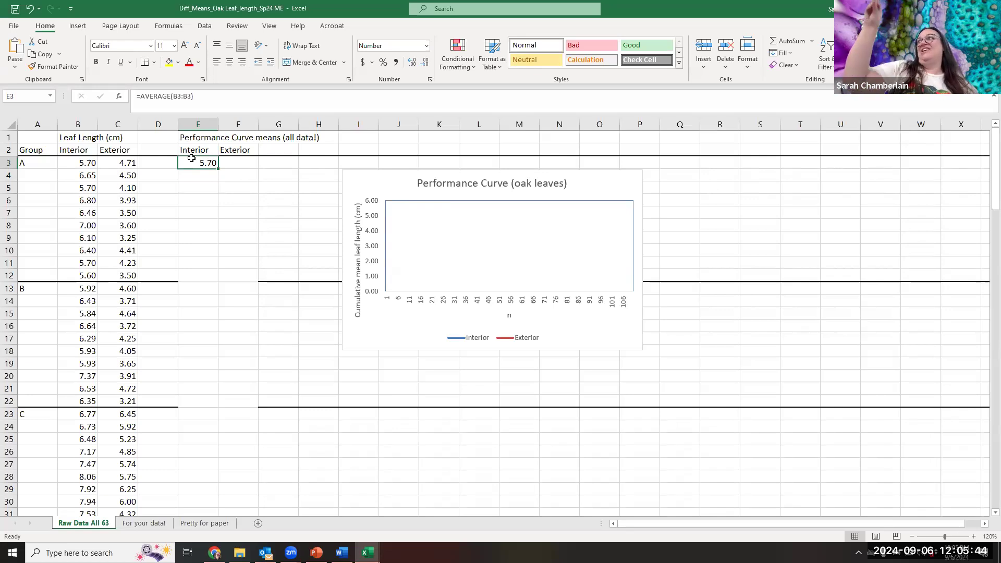
left_click(173, 96)
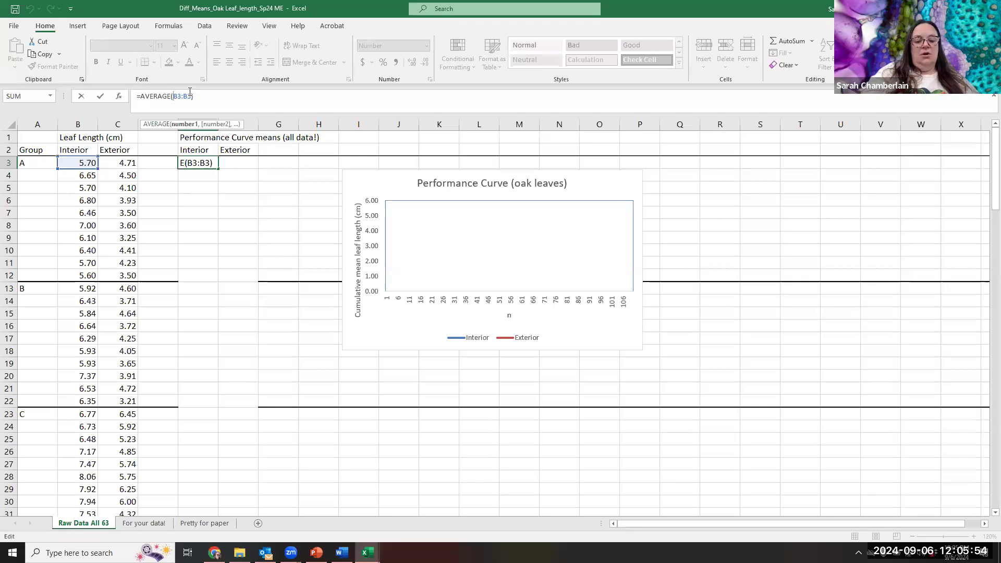
type("$")
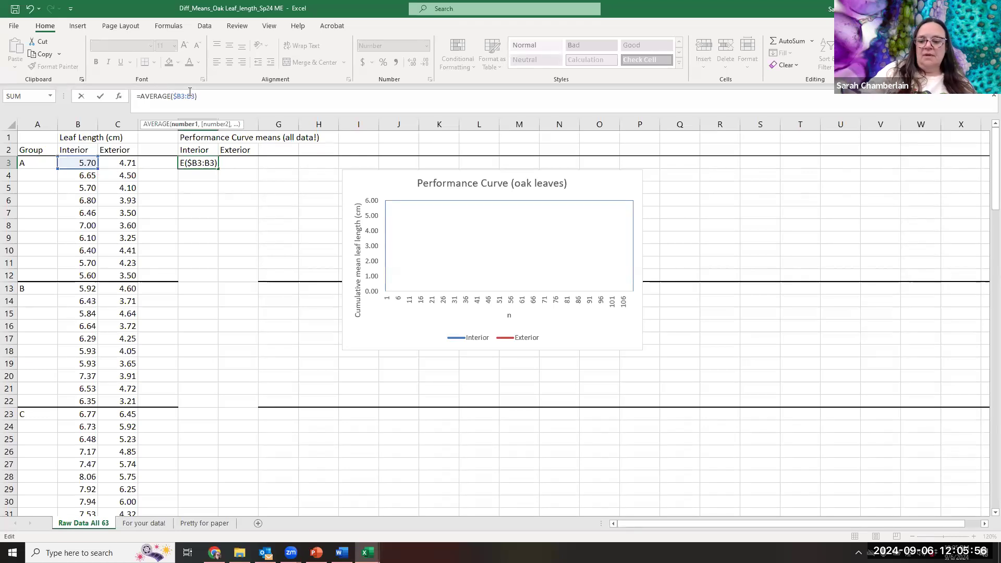
key("Right")
type("$")
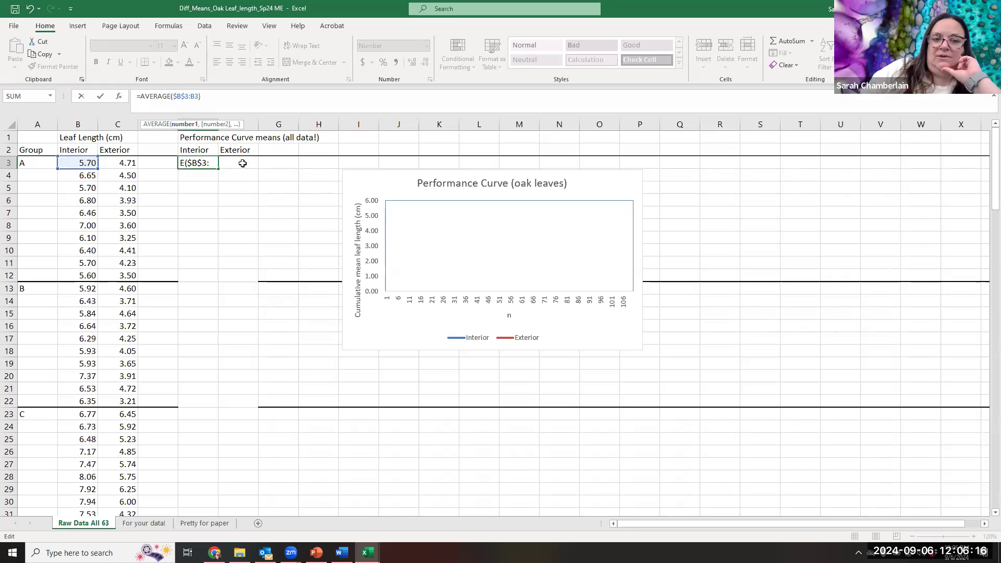
key("Return")
- Fill the cumulative average formula from E3 down the Interior means column to row 112
left_click(201, 163)
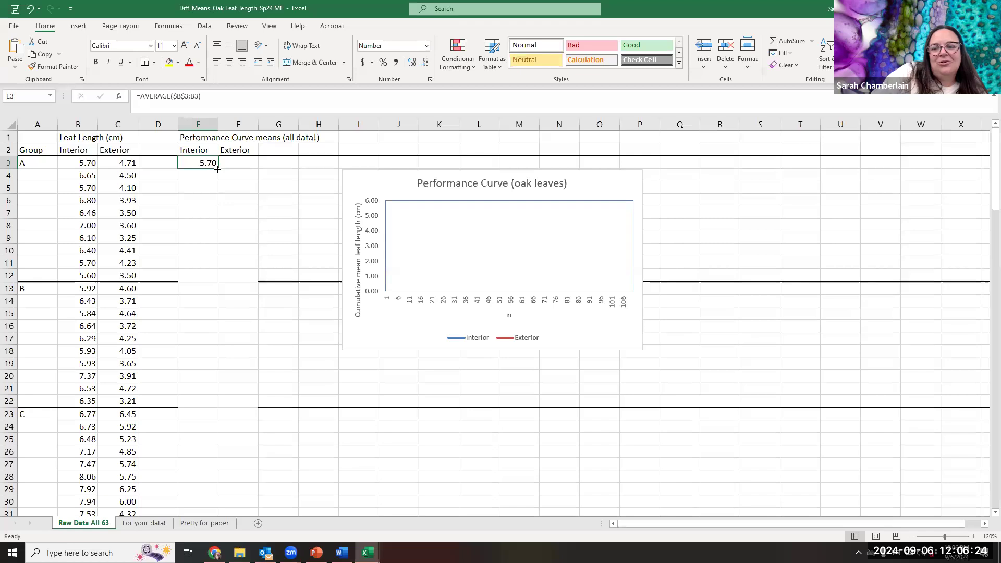
left_click_drag(217, 168, 227, 315)
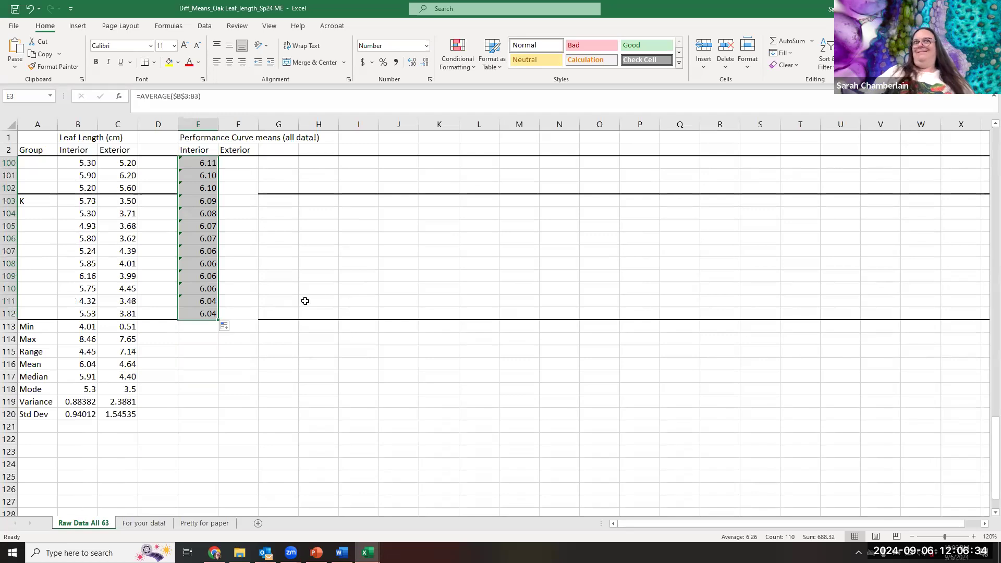
scroll(324, 287, "up", 20)
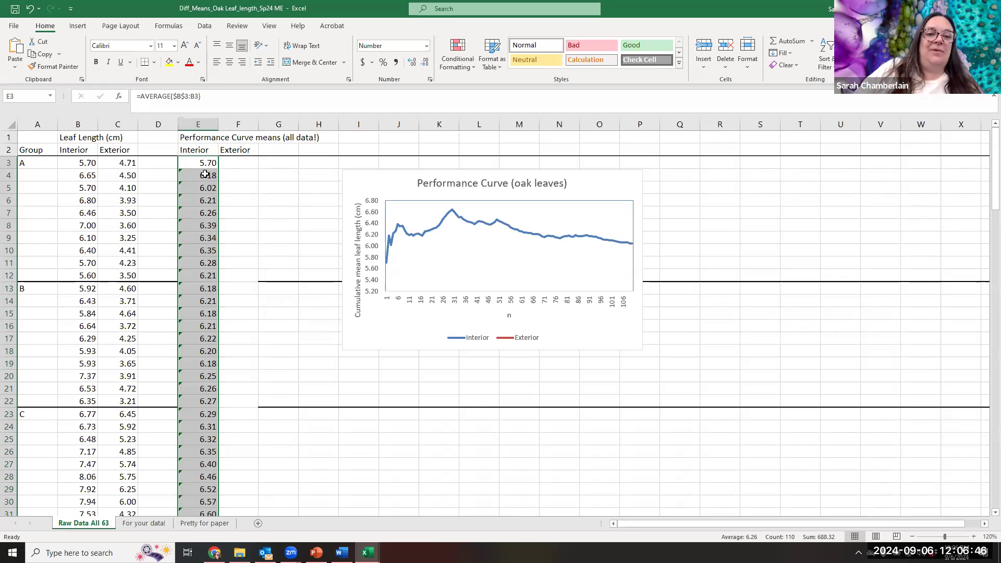
- Examine the filled Interior mean formulas in E4, E12 and E33 to see how the averaged range expands down the column
left_click(205, 174)
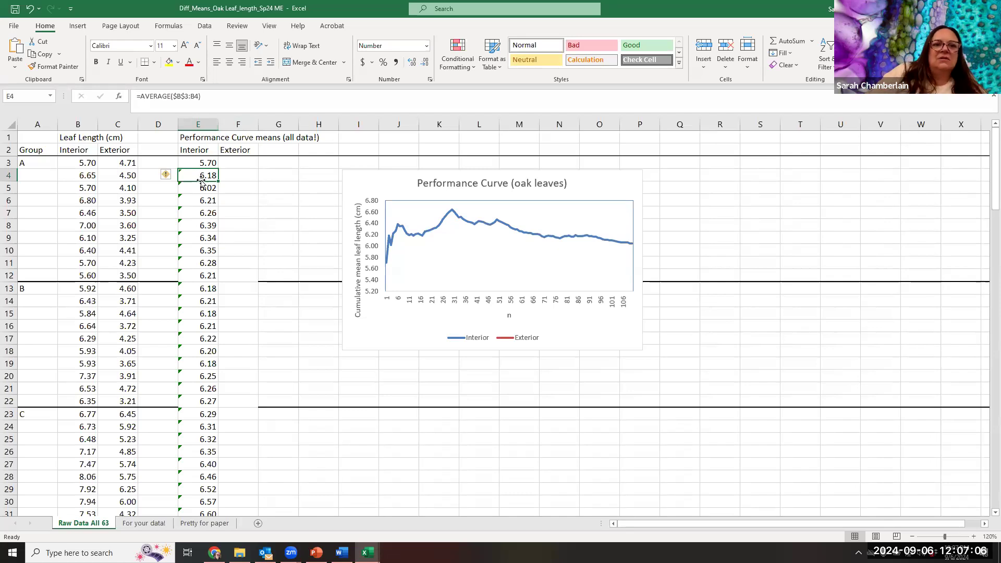
left_click(197, 277)
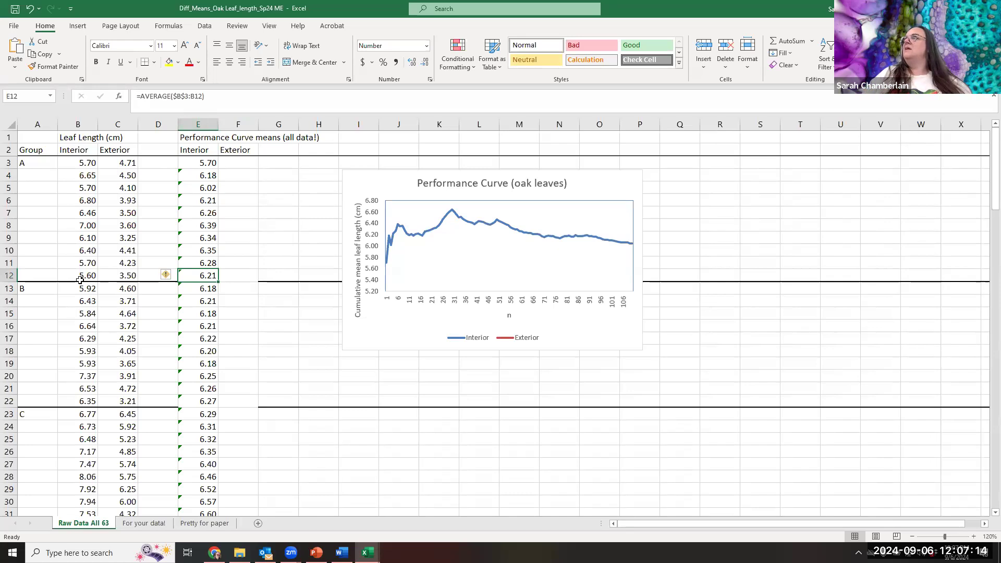
scroll(130, 313, "down", 8)
left_click(213, 240)
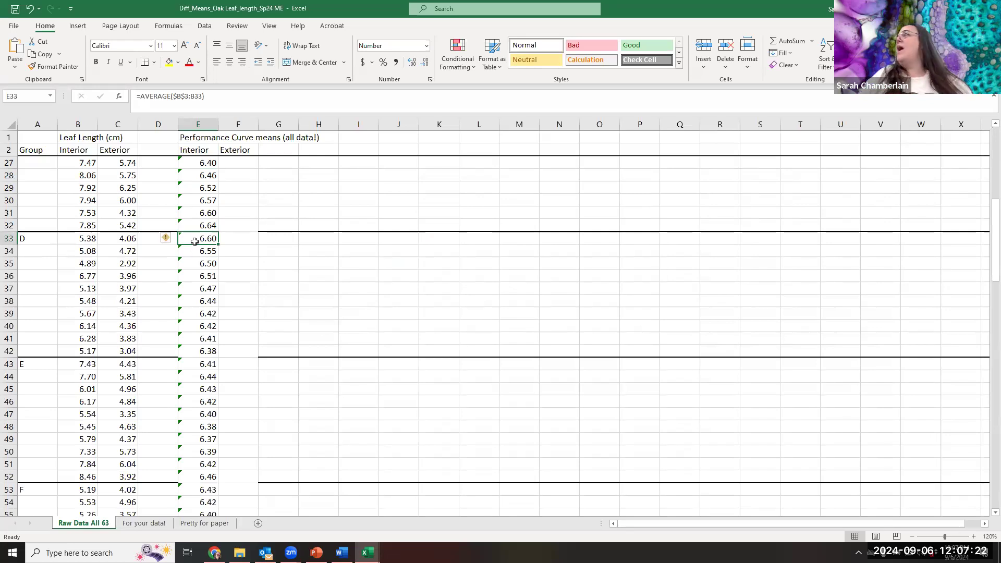
scroll(209, 375, "down", 12)
scroll(213, 408, "down", 10)
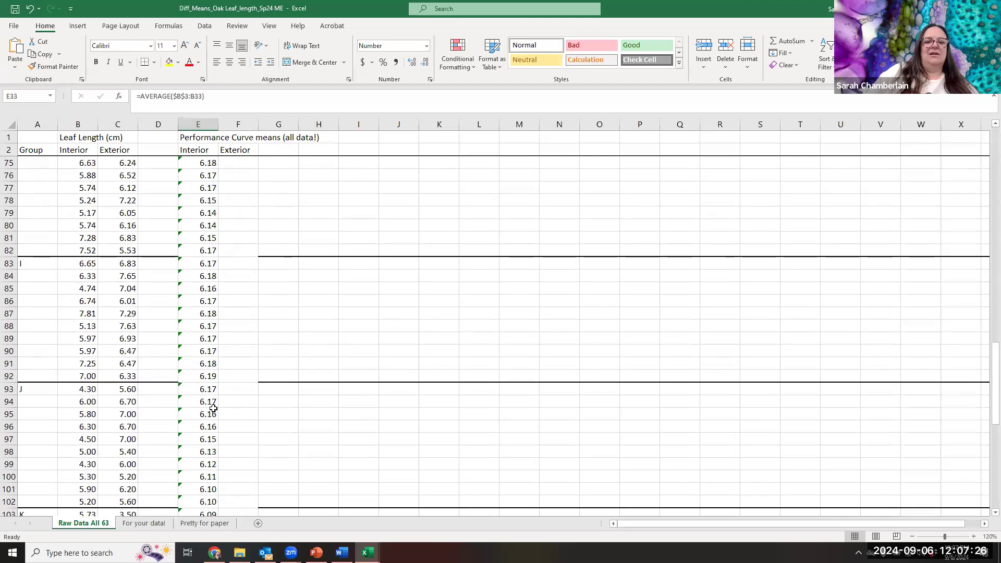
scroll(213, 408, "up", 9)
scroll(213, 408, "up", 20)
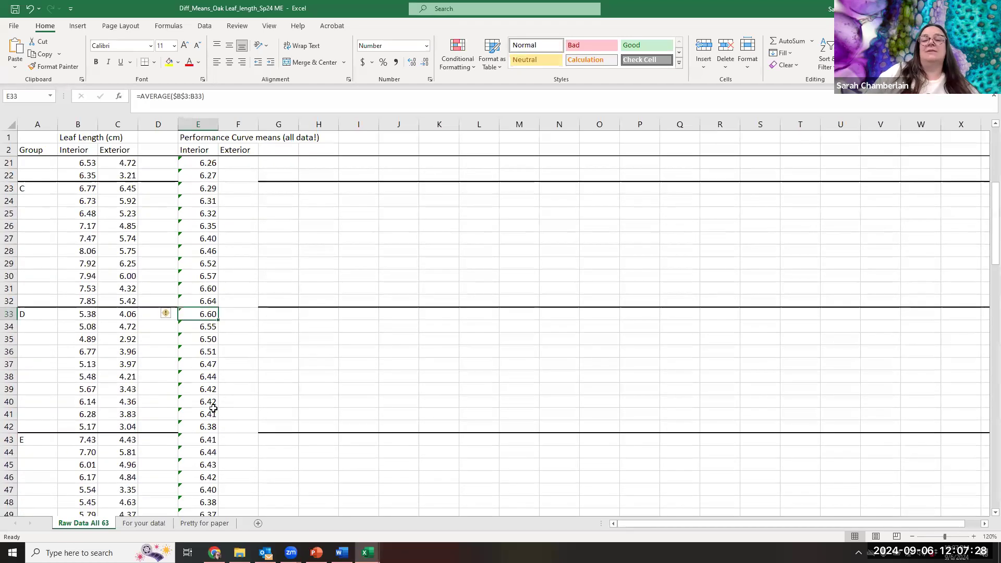
- Copy the cumulative average formula from E3 across into F3, the first Exterior mean
left_click(193, 162)
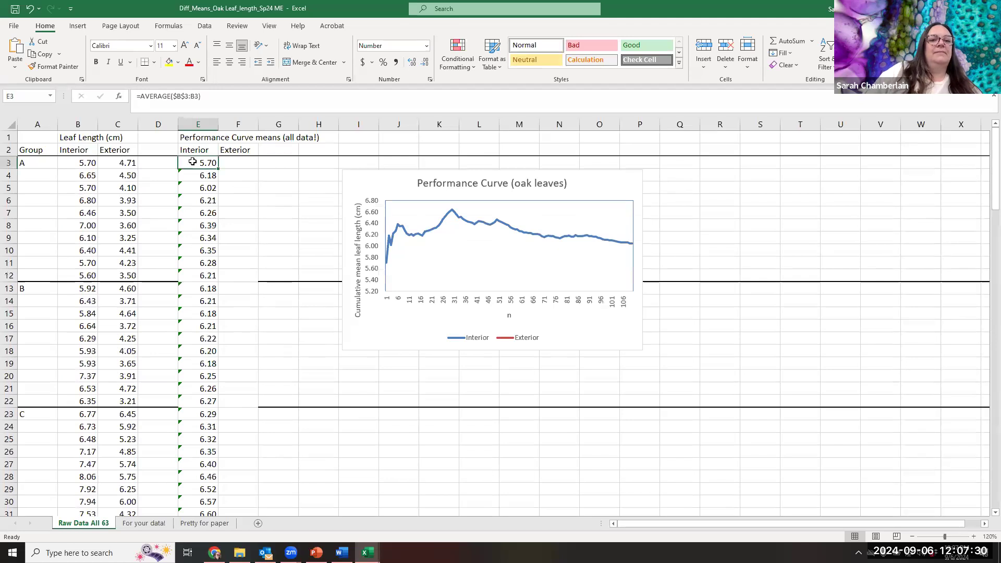
left_click(229, 160)
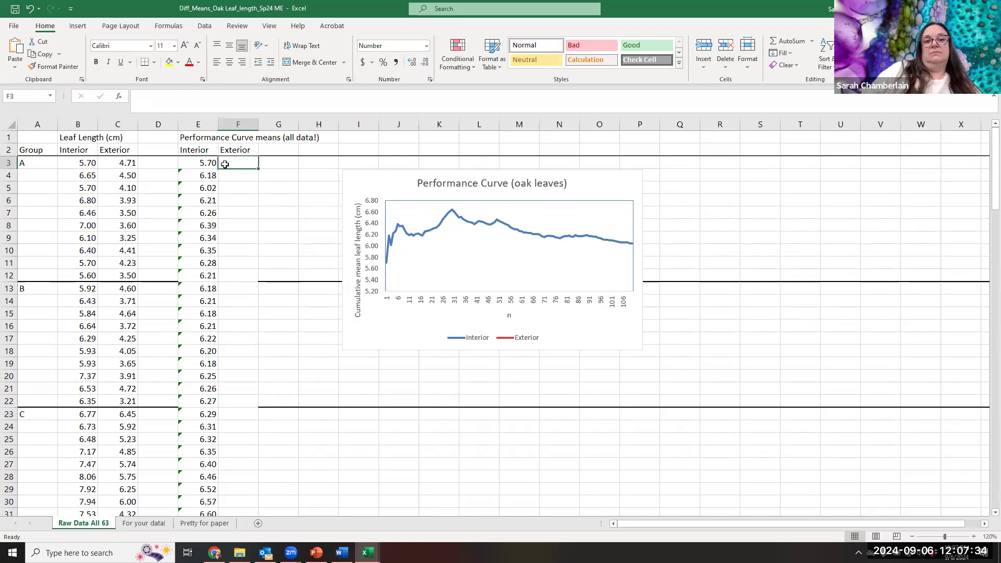
left_click(205, 167)
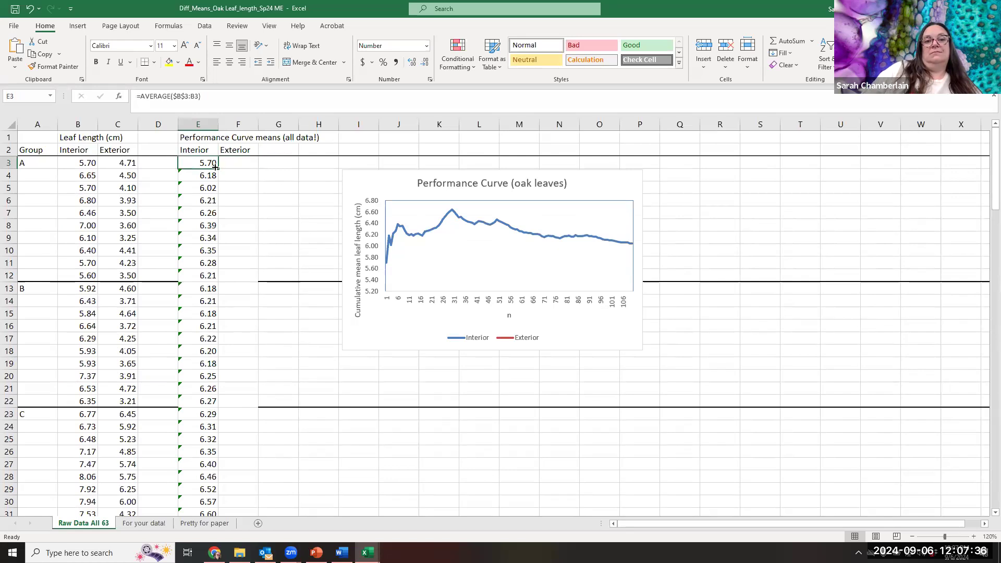
left_click_drag(218, 169, 255, 166)
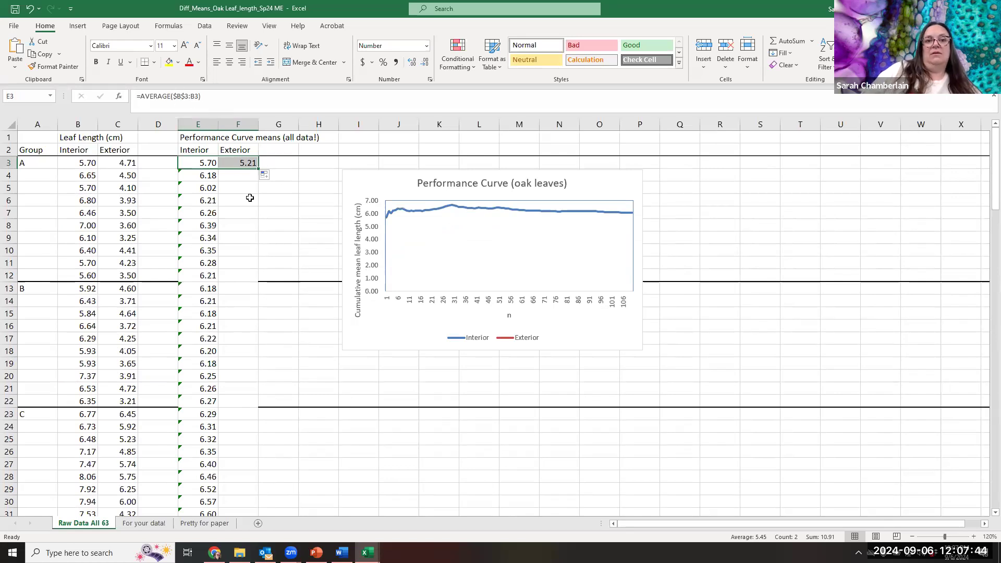
- Change the anchored column reference in F3 from B to C so the formula reads =AVERAGE($C$3:C3)
left_click(243, 162)
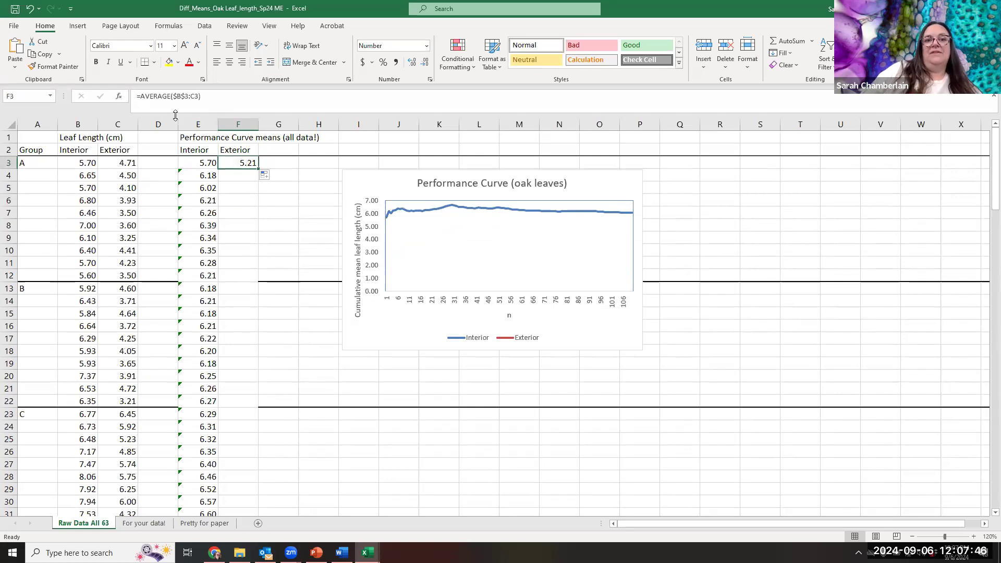
key("F2")
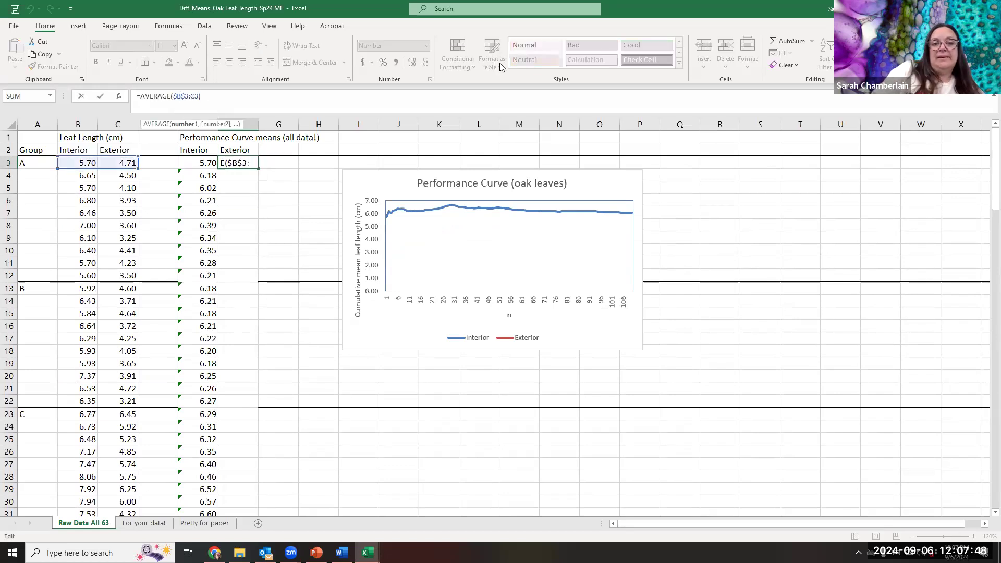
key("BackSpace")
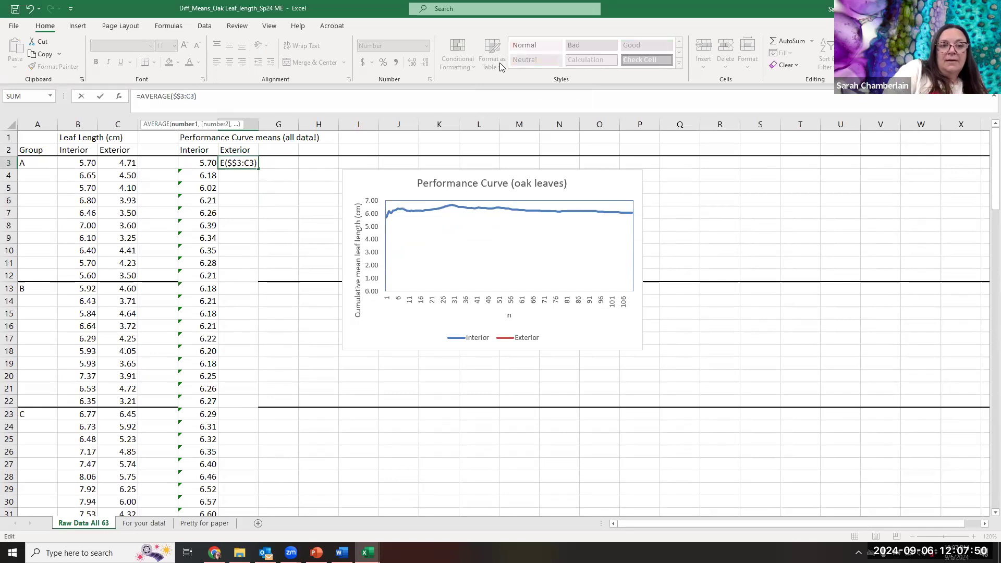
type("C")
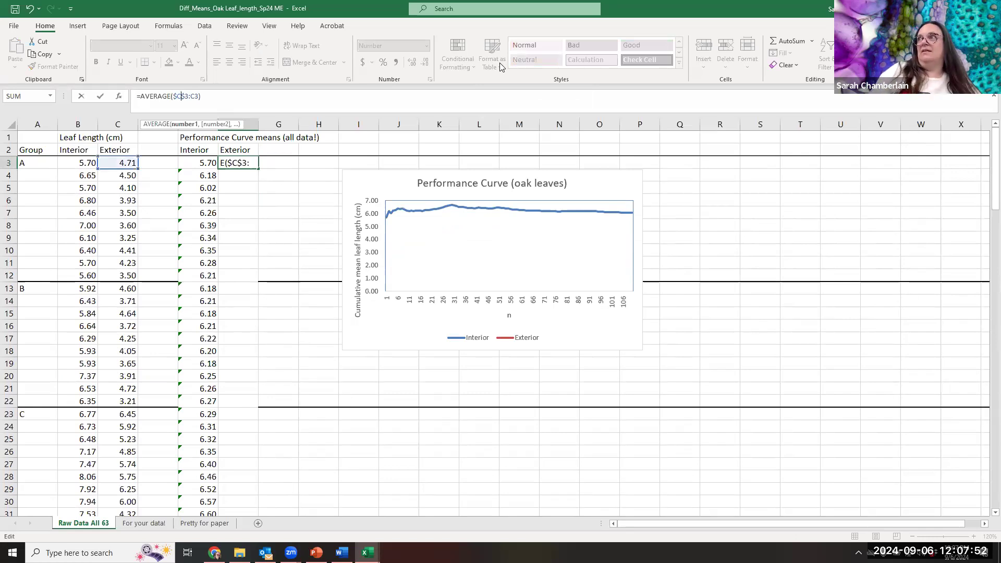
key("End")
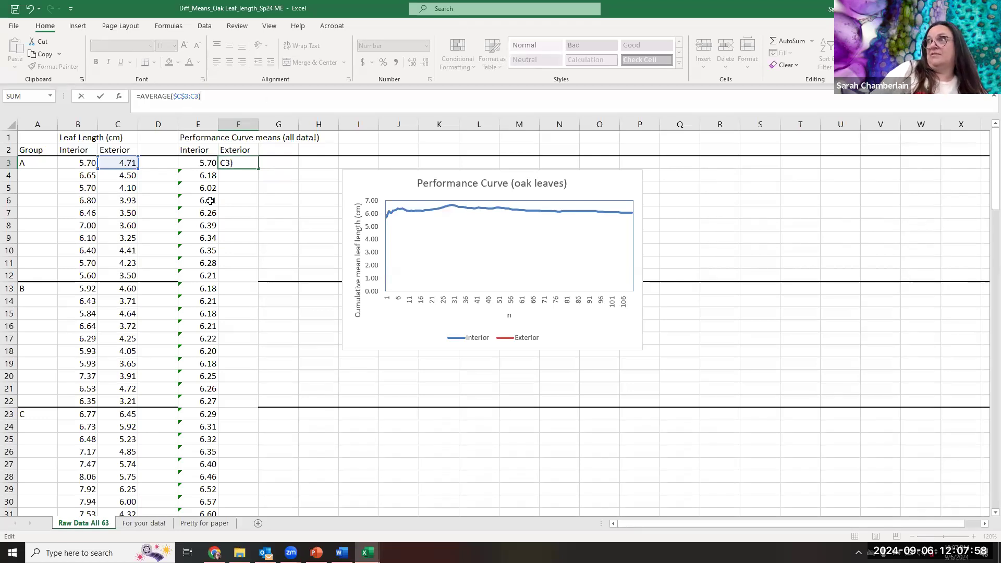
left_click(277, 162)
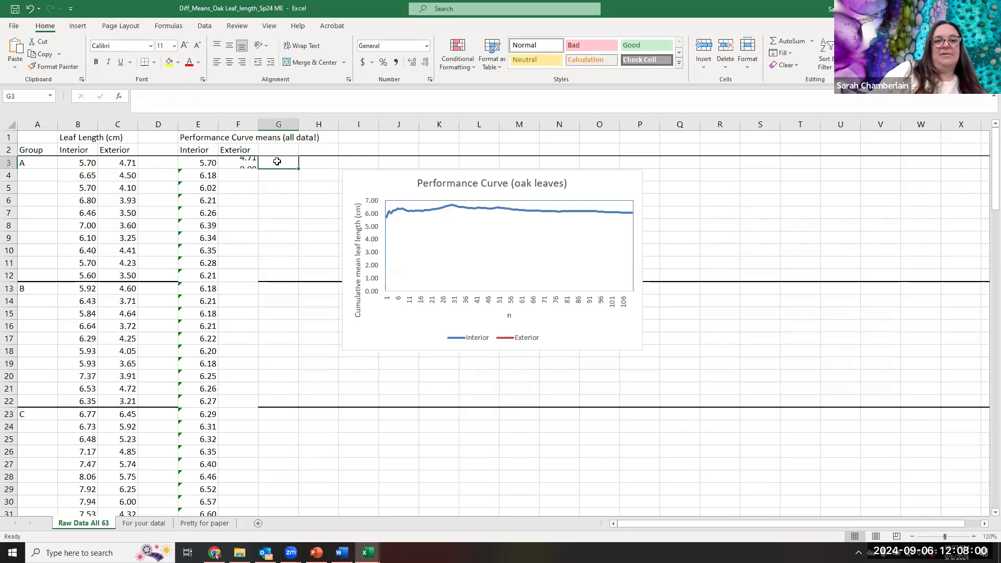
- Fill the cumulative average formula from F3 down the Exterior means column to row 112
left_click(249, 164)
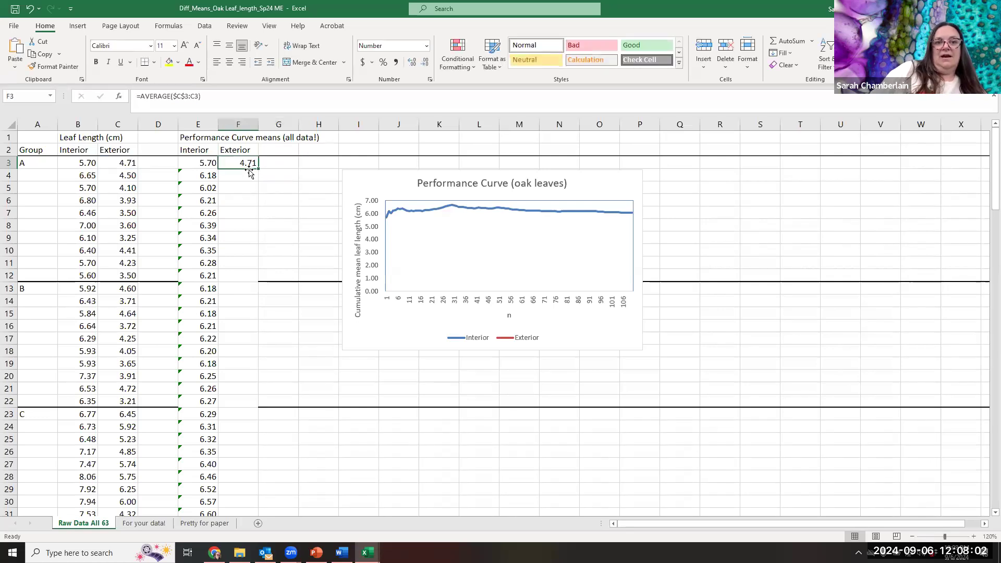
left_click_drag(259, 169, 226, 420)
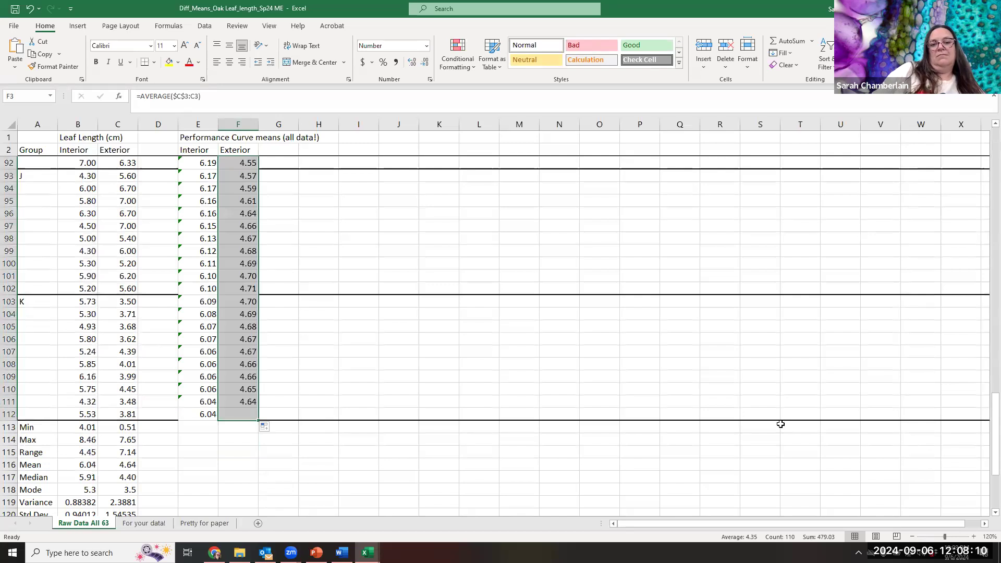
scroll(739, 512, "up", 20)
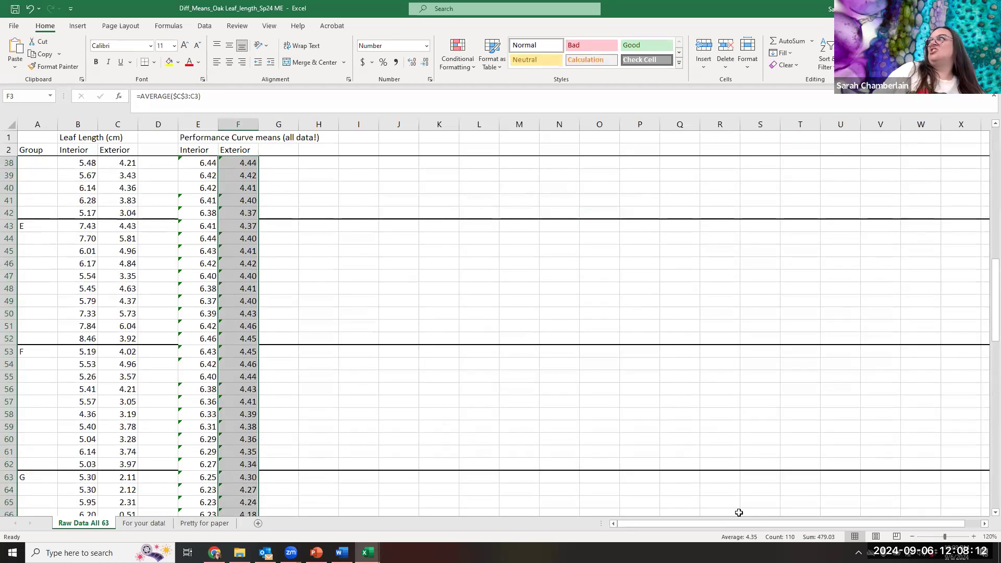
- Examine cumulative mean cells in the Interior and Exterior columns, including E12:F12, F8 and F11, to compare their averaged ranges
scroll(739, 513, "up", 3)
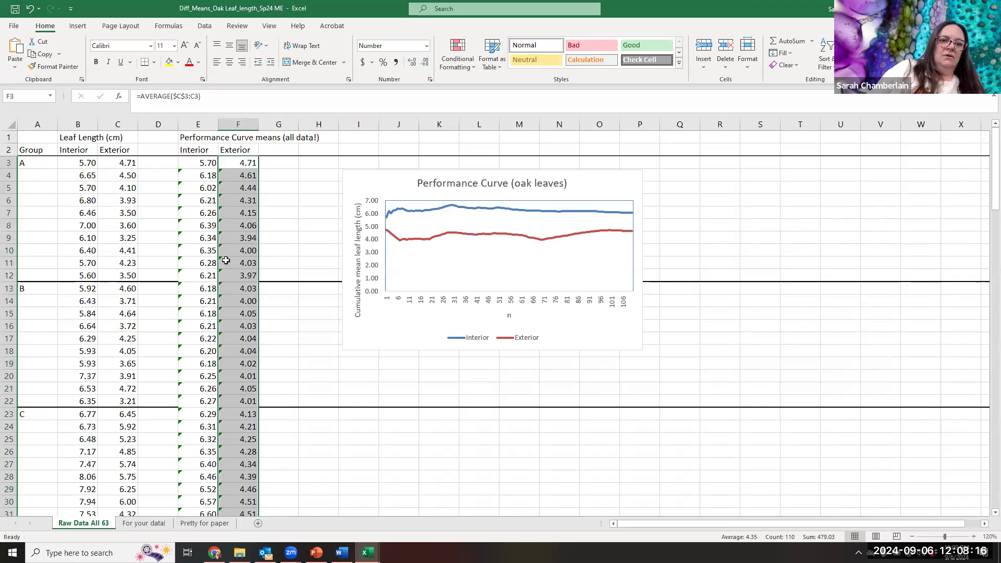
left_click_drag(195, 276, 237, 278)
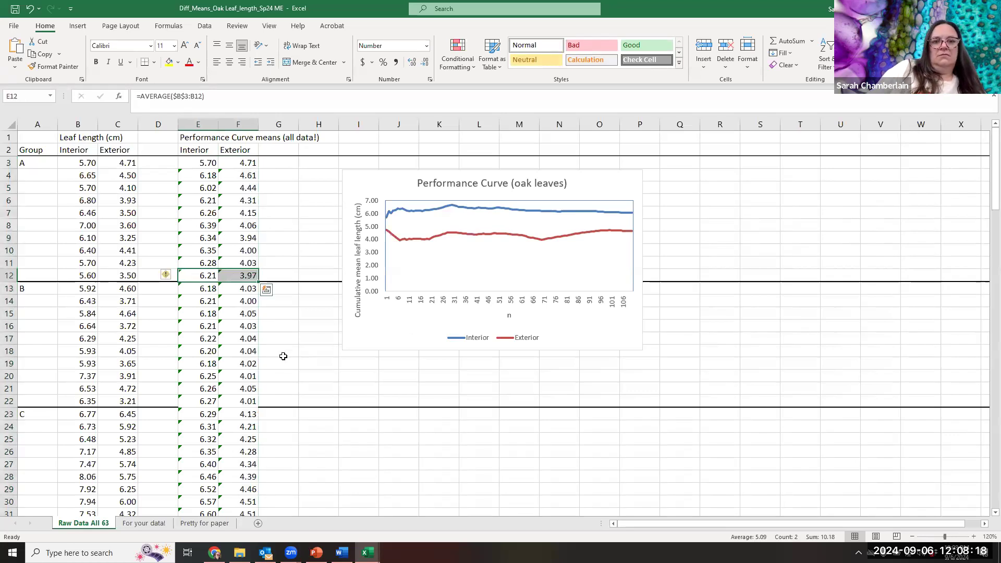
left_click(284, 353)
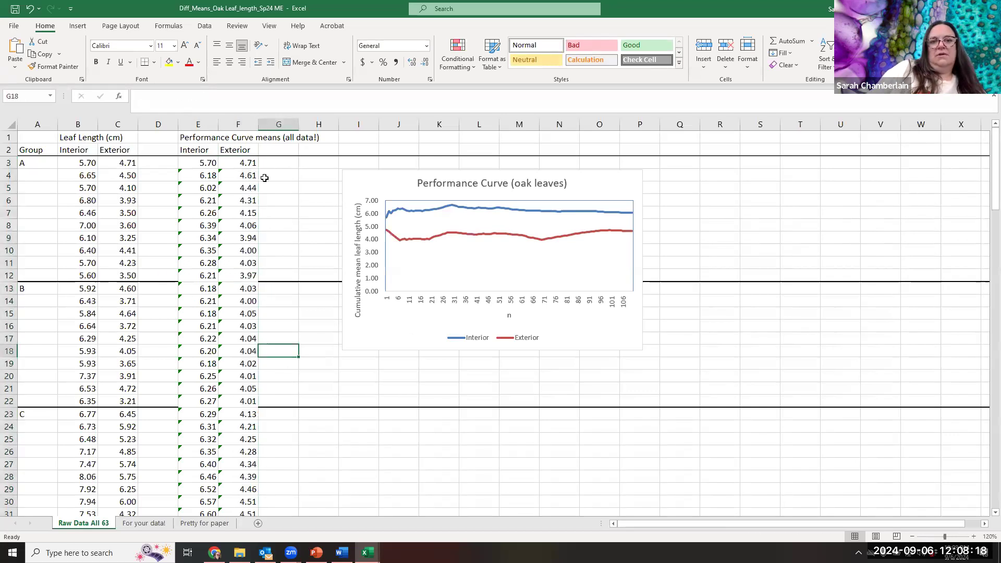
left_click(240, 250)
left_click(241, 373)
left_click(246, 230)
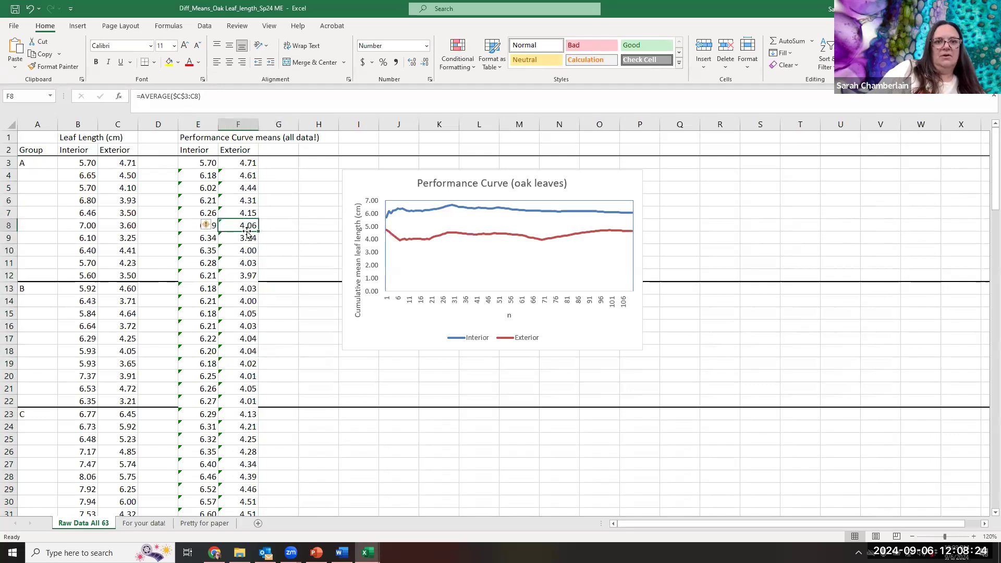
left_click(244, 188)
key("Down")
key("Down")
key("Down")
key("Down")
key("Down")
key("Down")
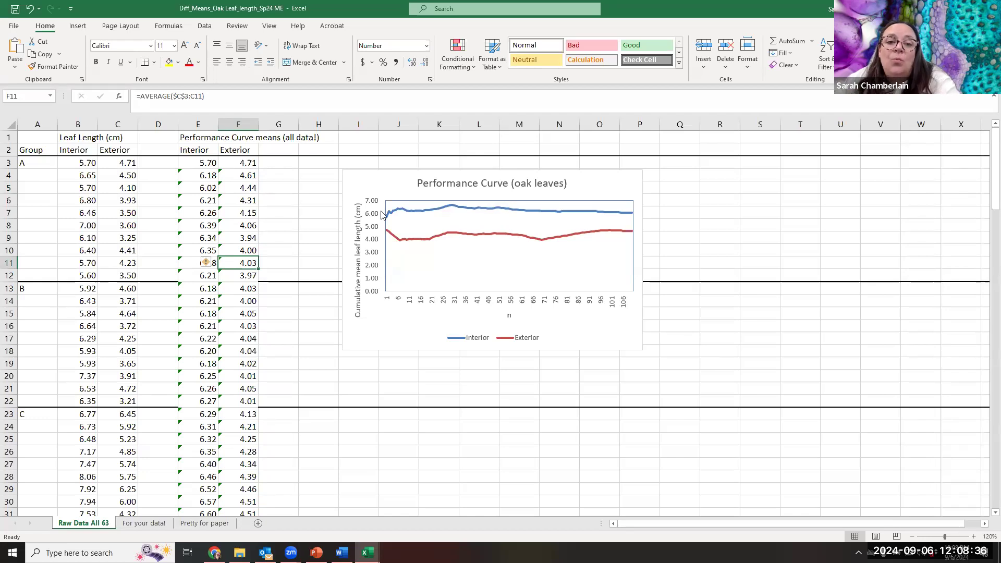
- Insert a basic 2-D line chart with an empty cell selected, outside the data range
left_click(496, 261)
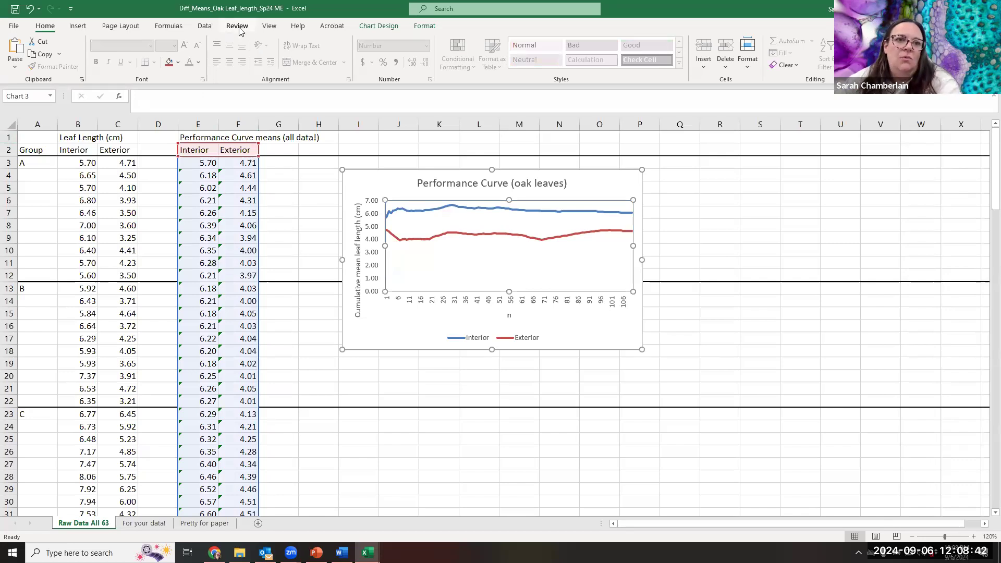
left_click(78, 26)
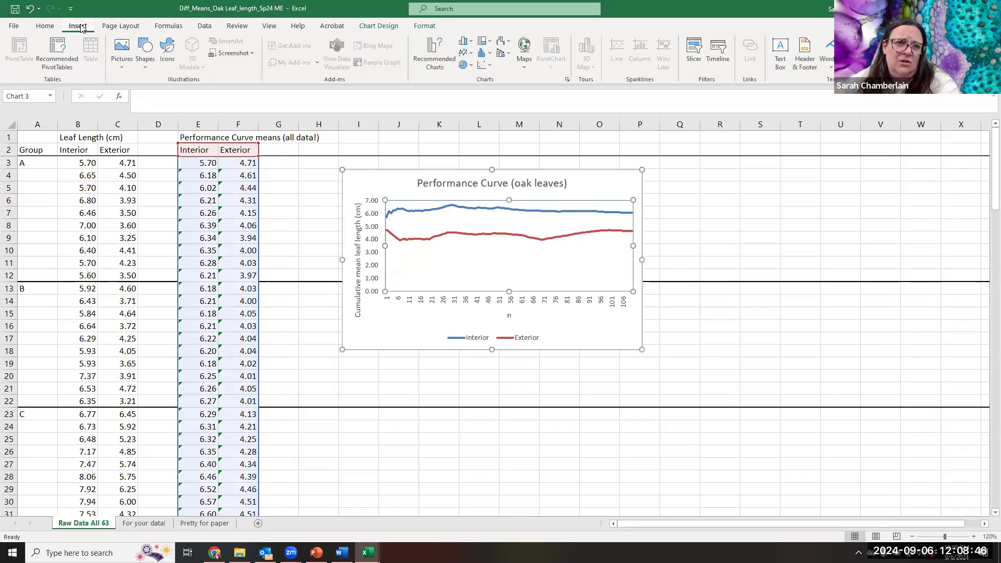
left_click(700, 226)
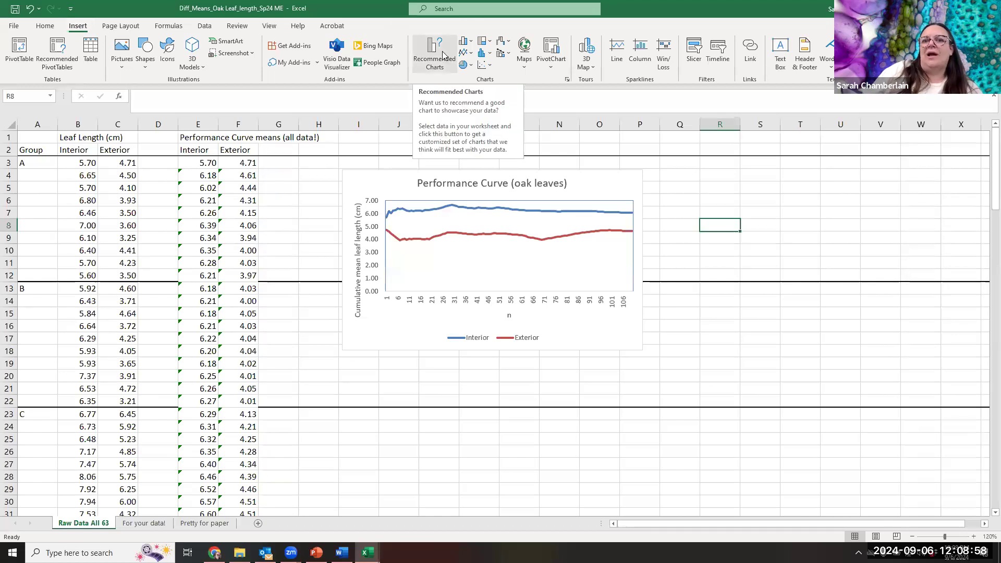
left_click(470, 55)
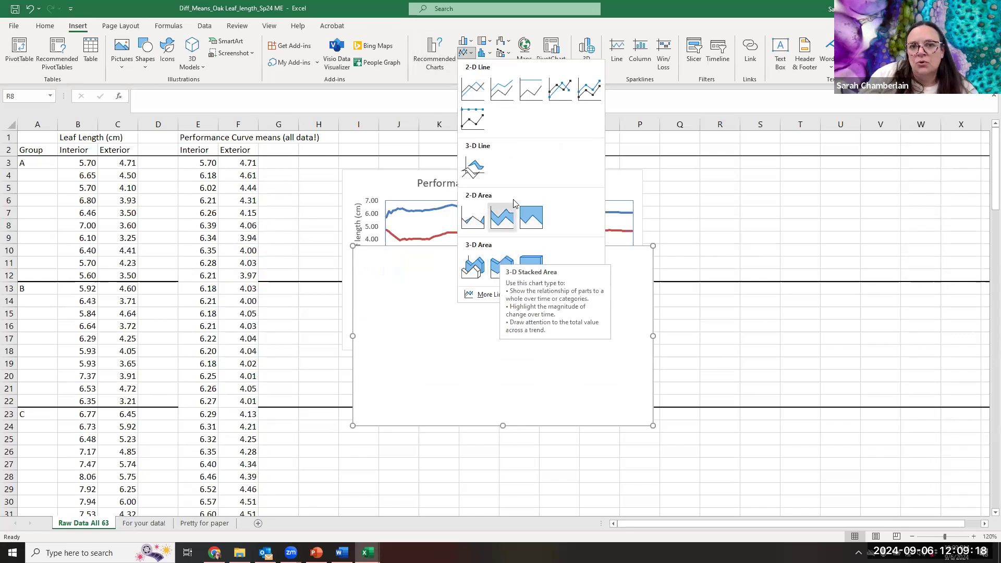
left_click(478, 89)
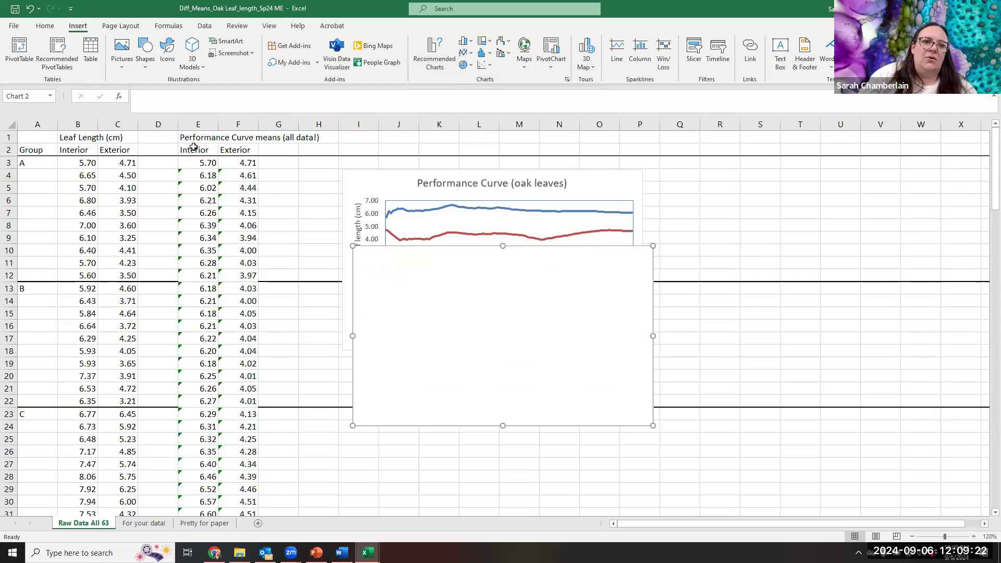
- Insert a basic 2-D line chart of the Interior and Exterior means in E2:F112 and move it off the blank chart's centre
left_click_drag(195, 151, 223, 541)
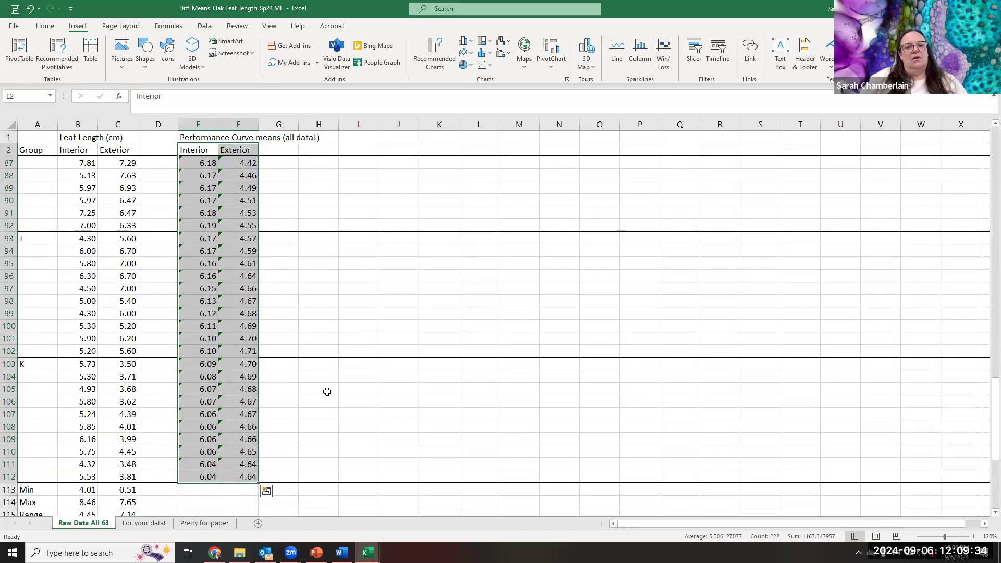
scroll(354, 354, "up", 20)
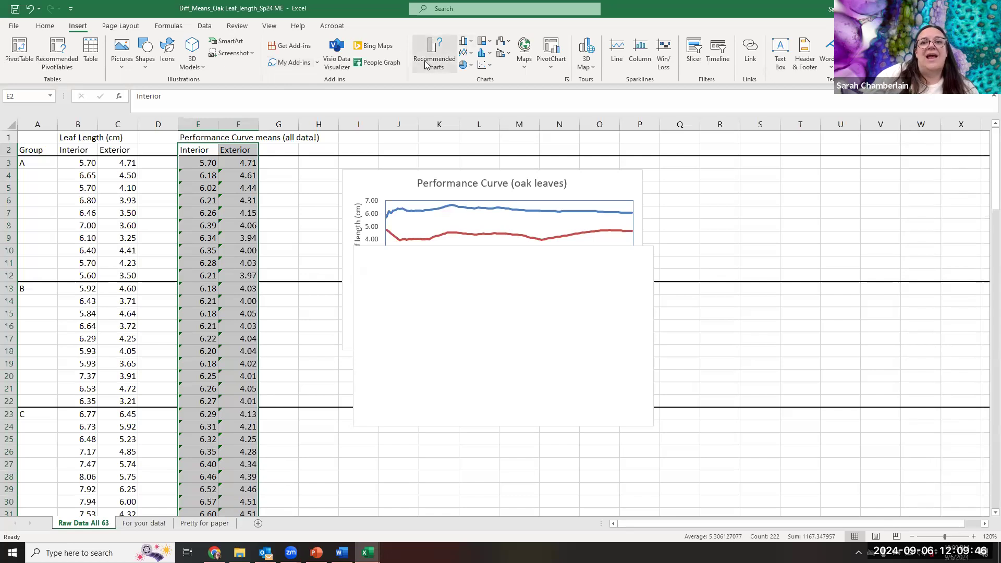
left_click(466, 56)
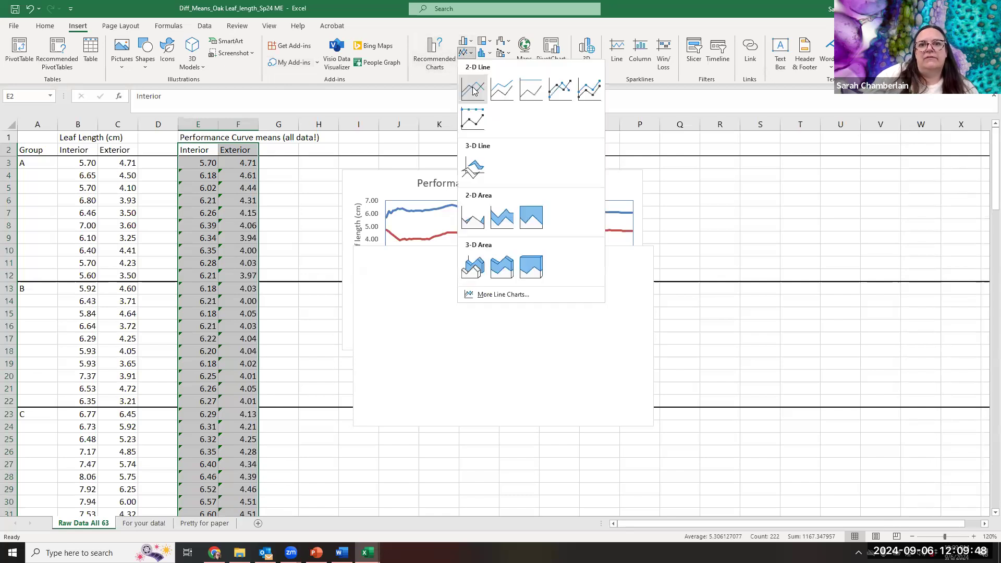
left_click(471, 84)
left_click_drag(548, 146, 703, 222)
- Delete the blank chart and place the new line chart directly below the Performance Curve (oak leaves) chart
left_click(396, 330)
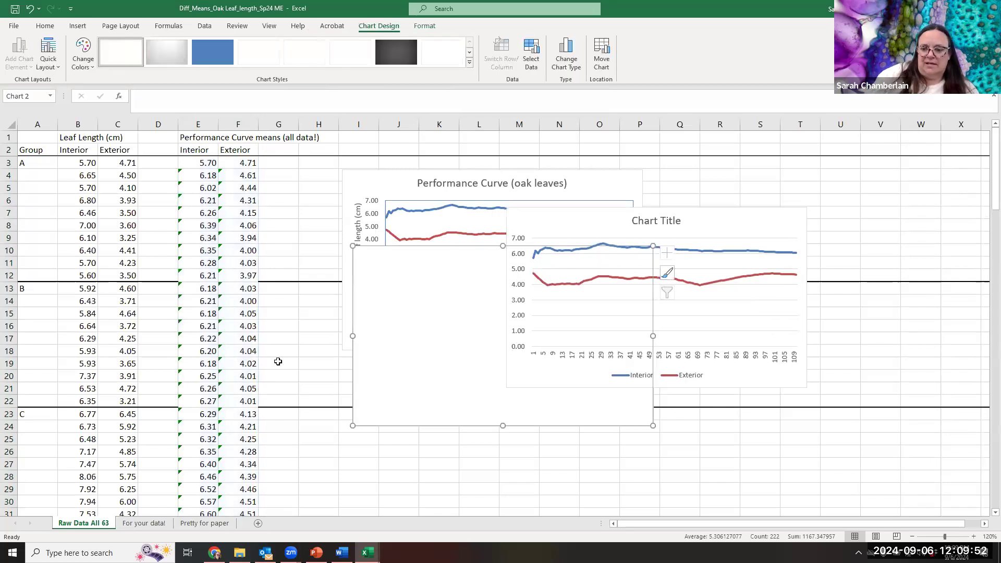
key("Delete")
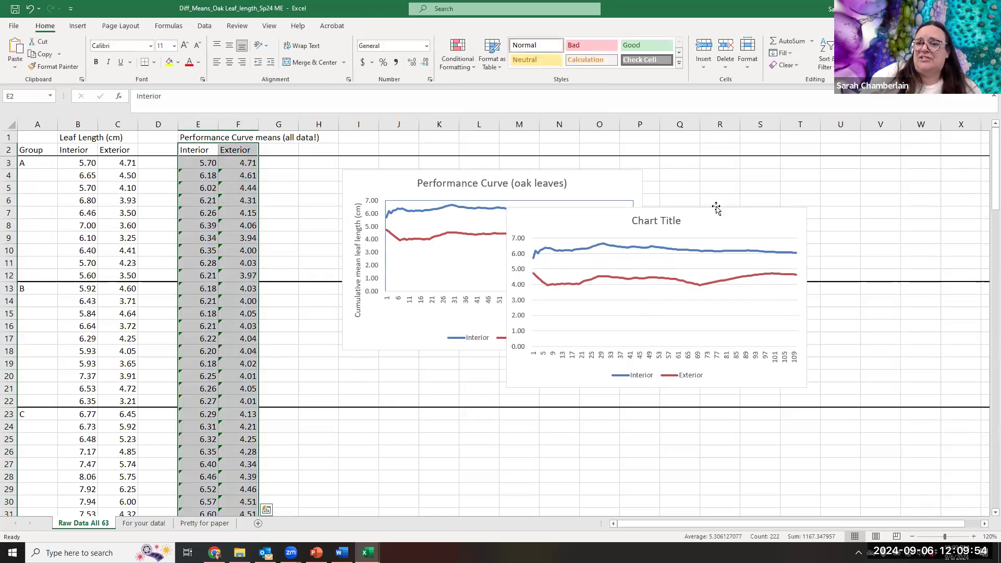
left_click_drag(719, 228, 553, 389)
scroll(600, 242, "down", 2)
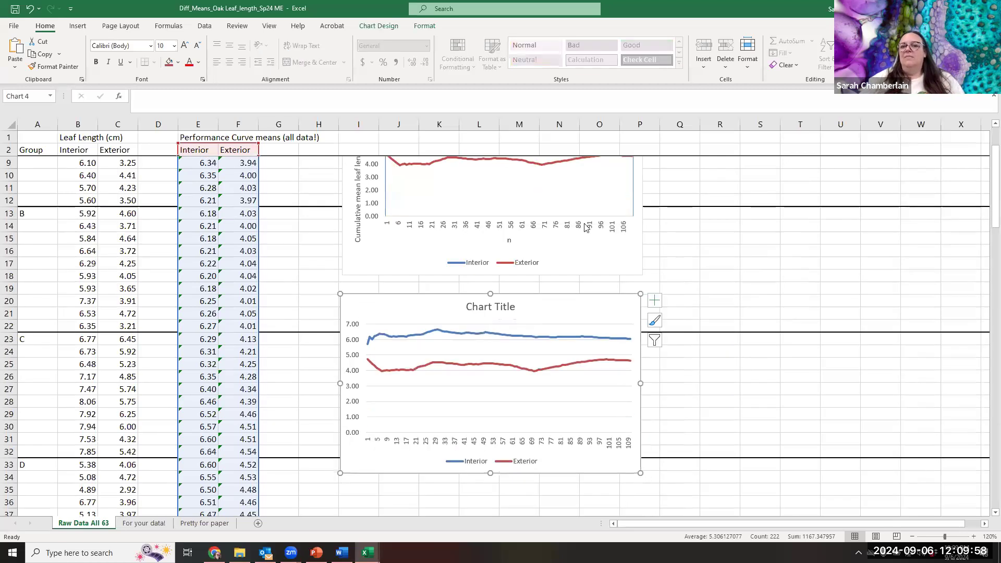
scroll(576, 230, "up", 1)
scroll(577, 229, "up", 2)
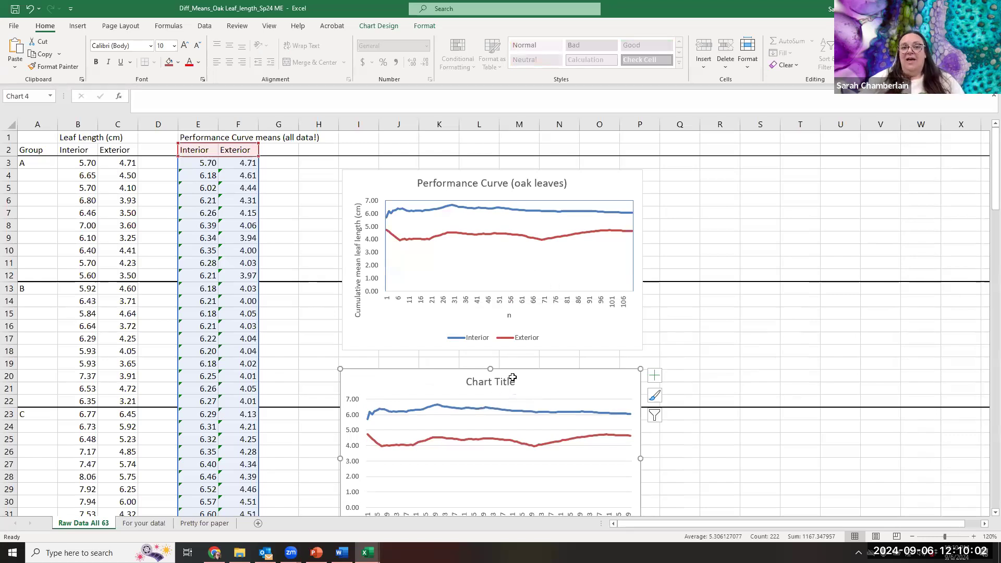
scroll(369, 207, "down", 2)
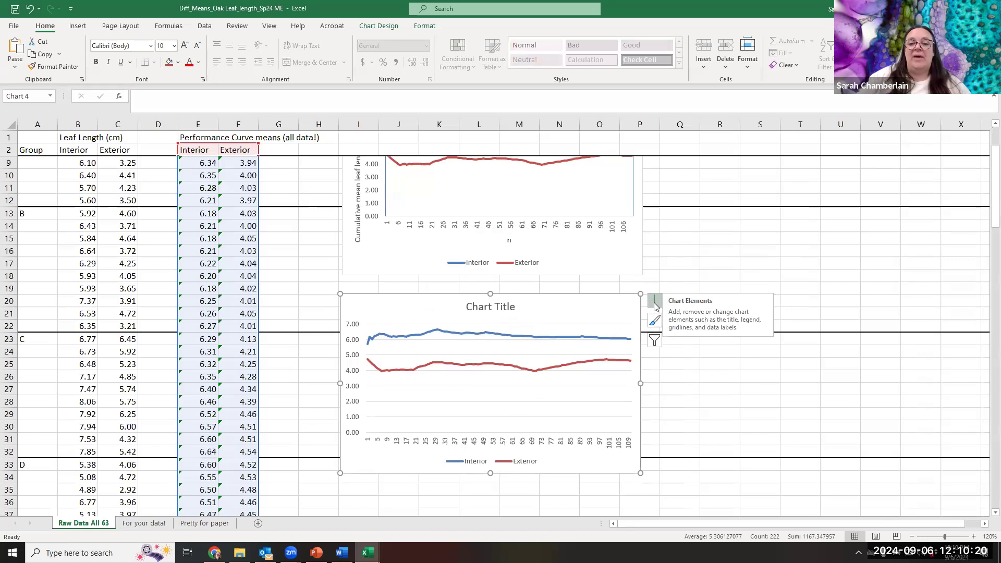
- Add axis titles to the new line chart and select the vertical and horizontal title placeholders in turn
left_click(498, 306)
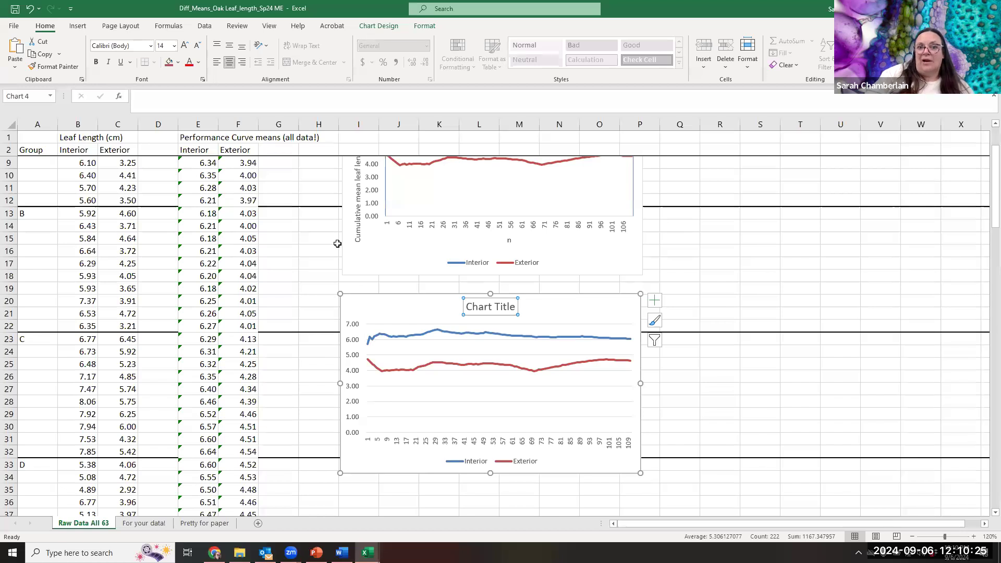
left_click(655, 301)
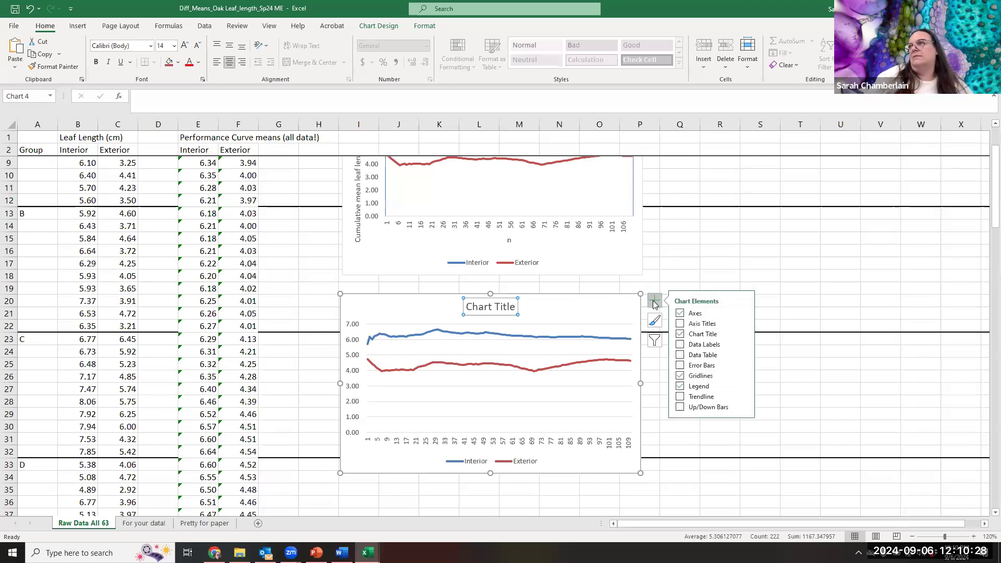
left_click(679, 325)
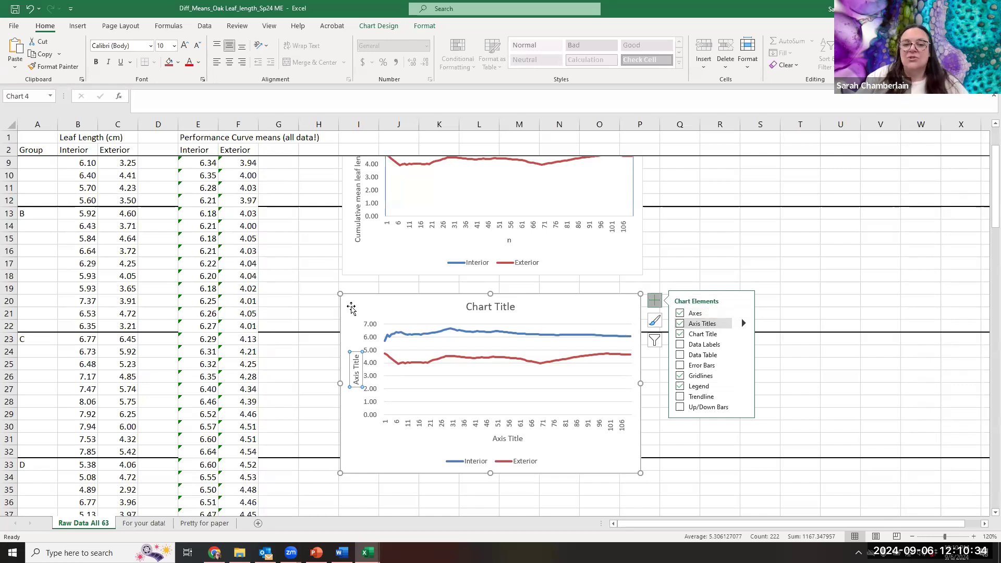
left_click(355, 363)
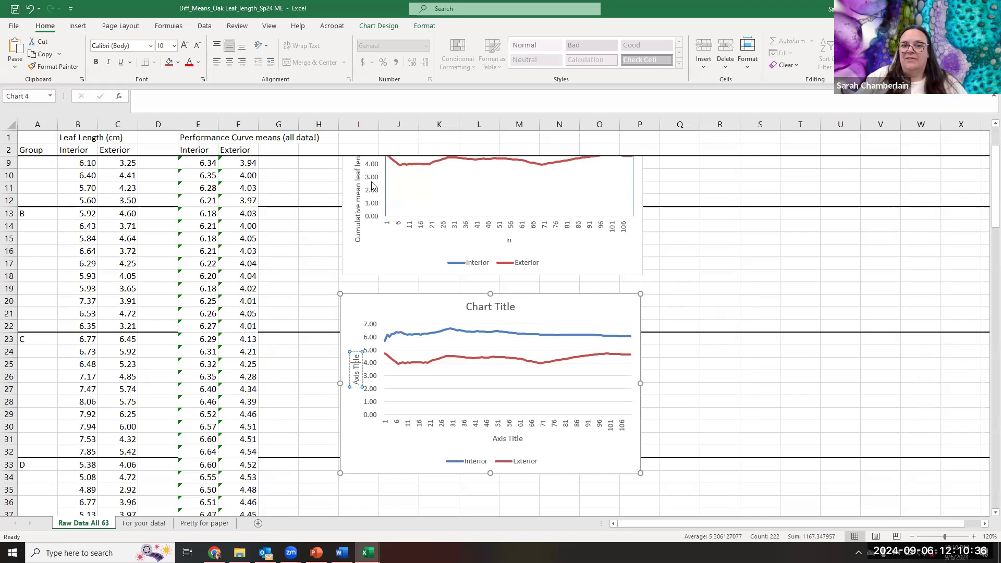
left_click(515, 441)
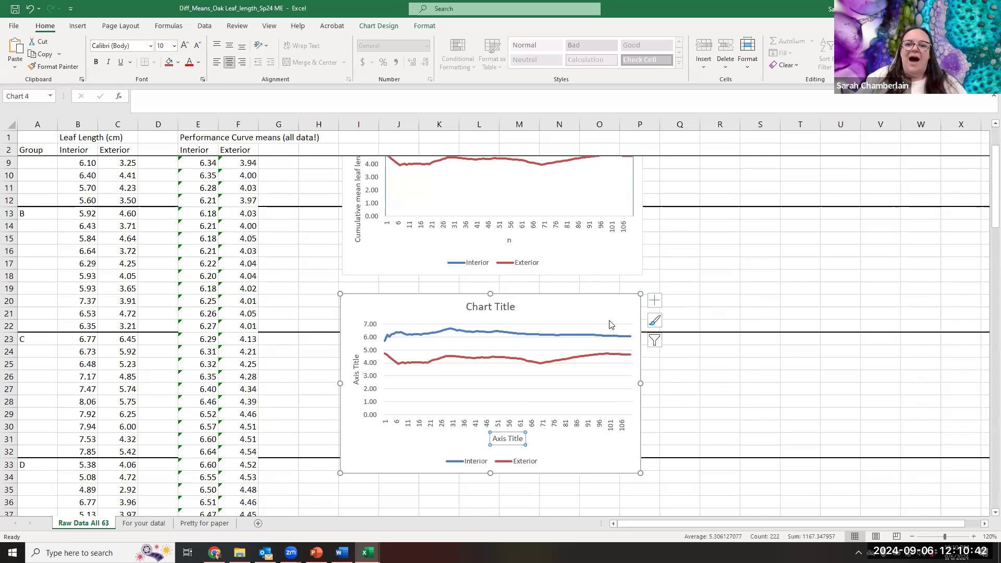
- Delete the horizontal gridlines from the new line chart
scroll(521, 386, "up", 2)
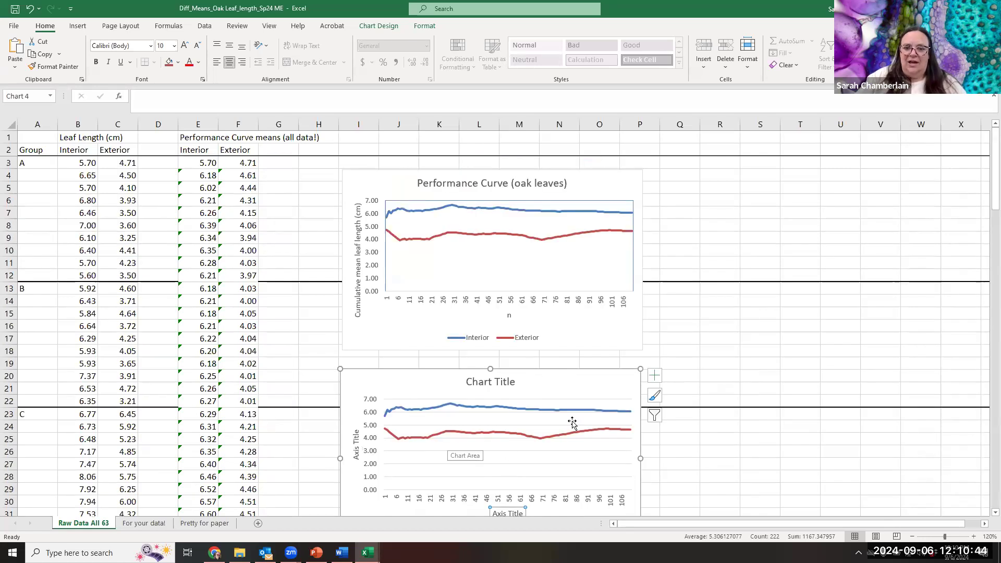
left_click(603, 439)
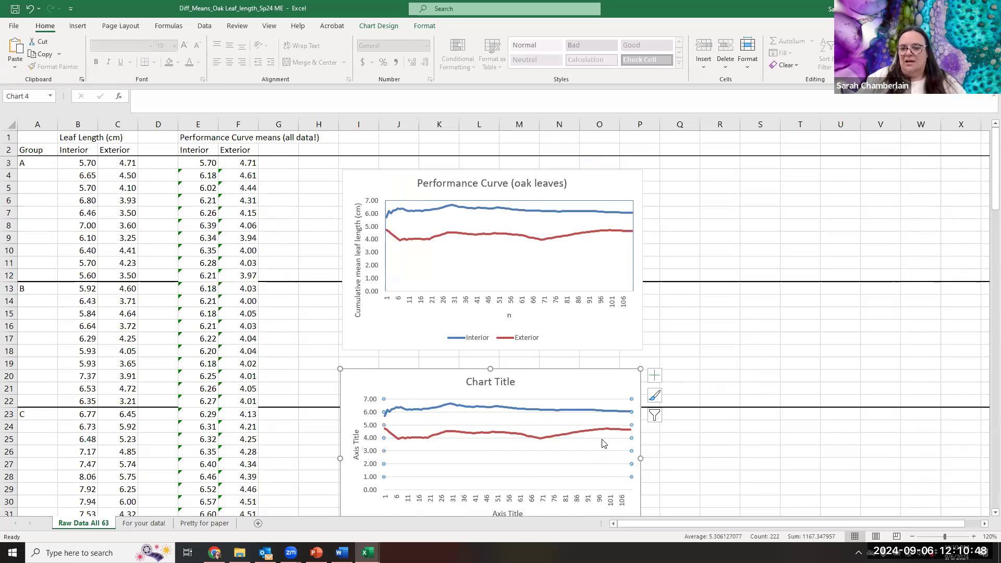
right_click(603, 443)
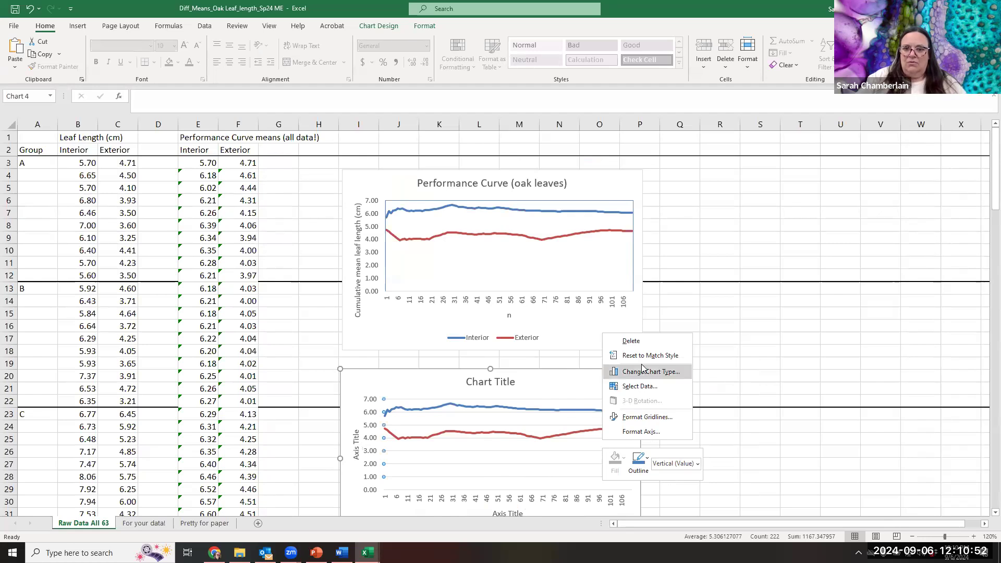
left_click(647, 341)
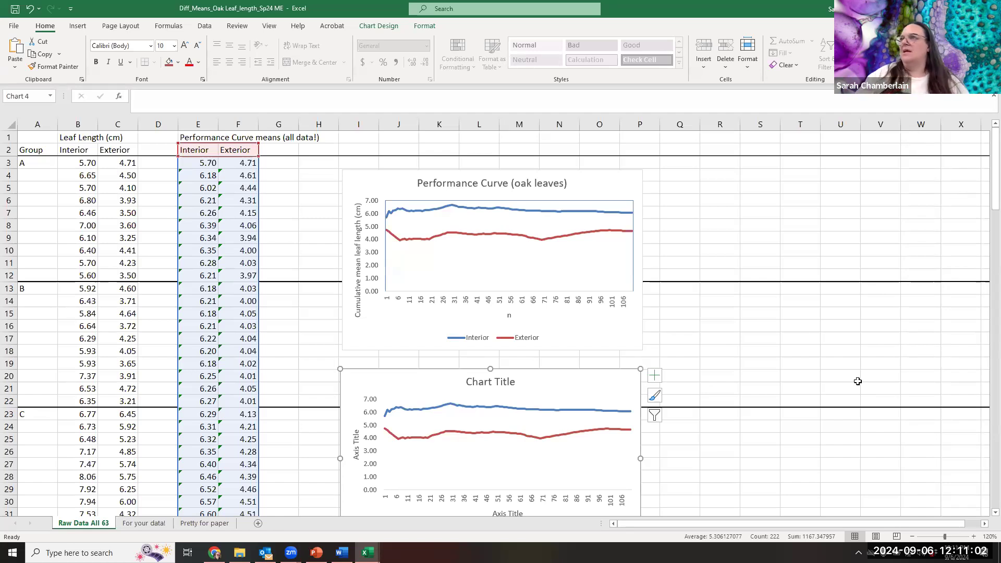
- Delete the new line chart, keeping only the original Performance Curve (oak leaves) chart
scroll(426, 341, "down", 1)
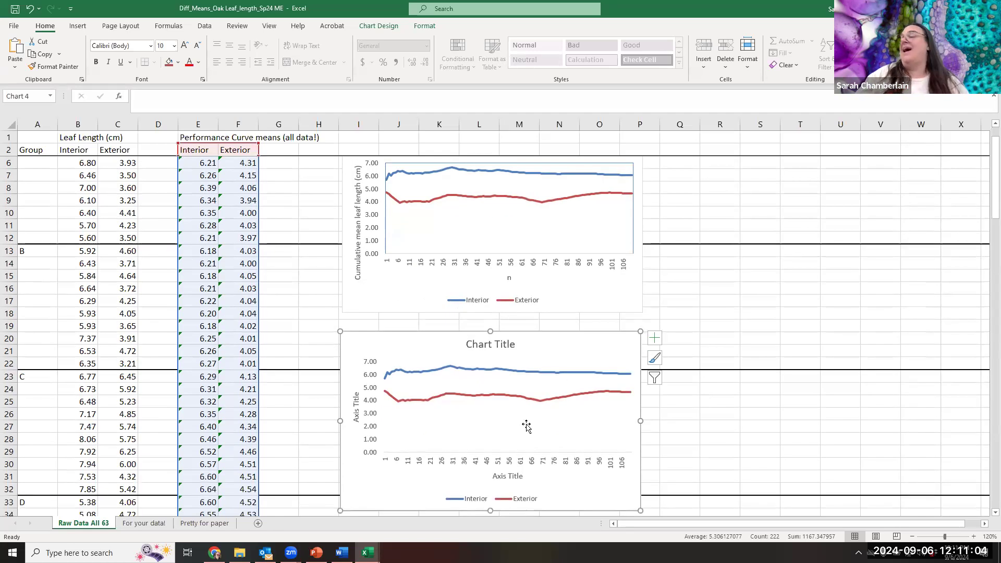
scroll(527, 426, "up", 1)
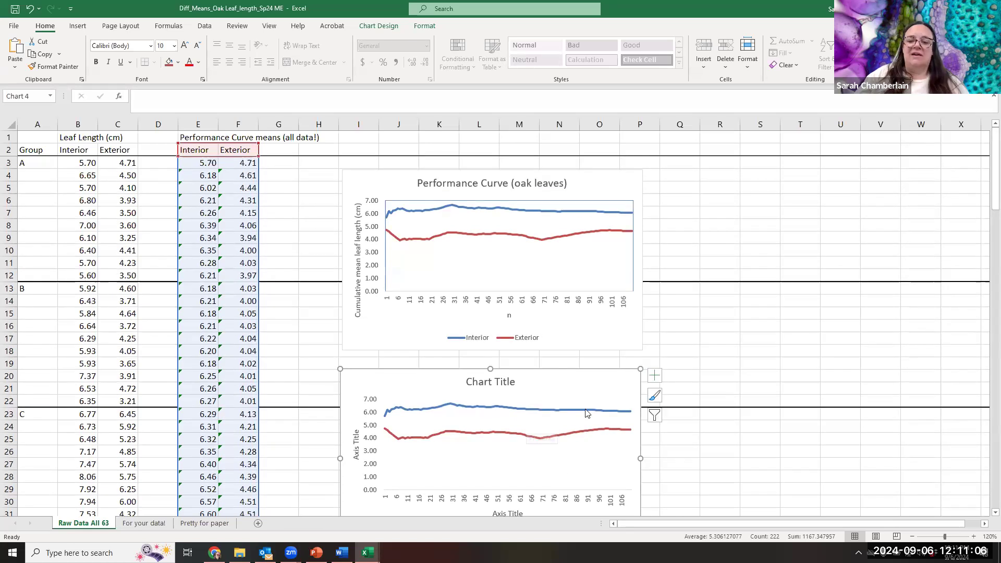
key("Delete")
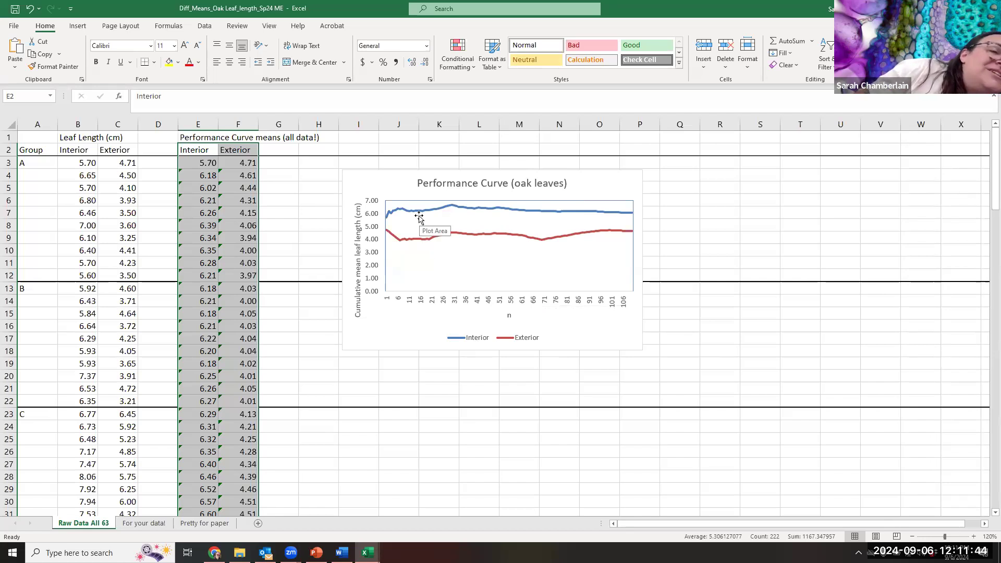
- Examine the Interior and Exterior curves in the Performance Curve chart to judge how the cumulative means change with sample size
mouse_move(422, 217)
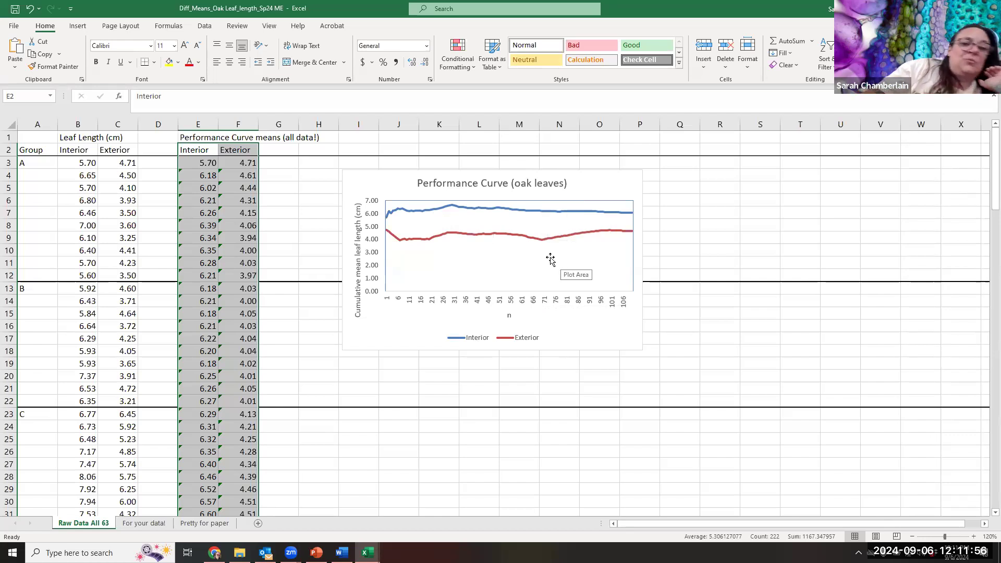
mouse_move(539, 214)
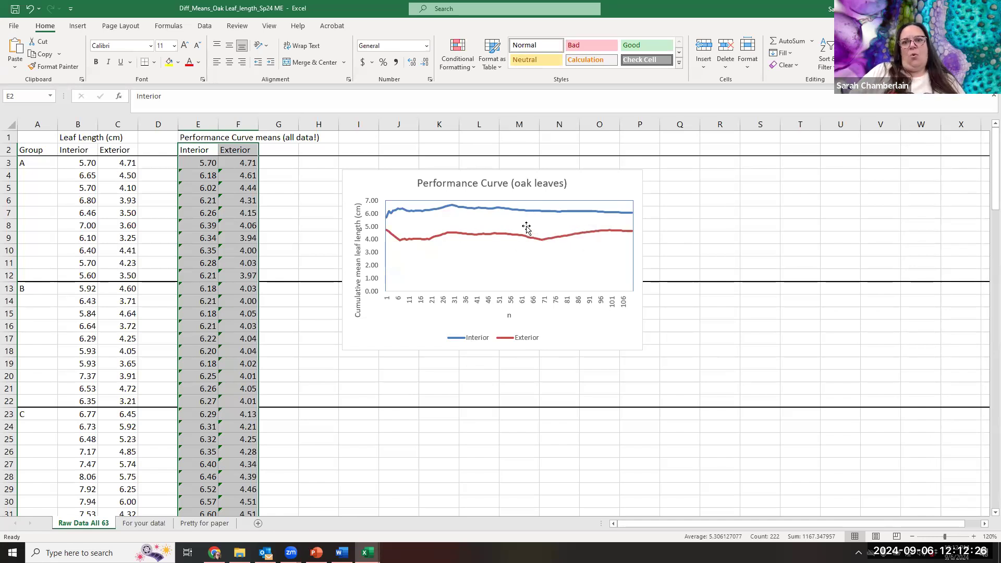
mouse_move(595, 234)
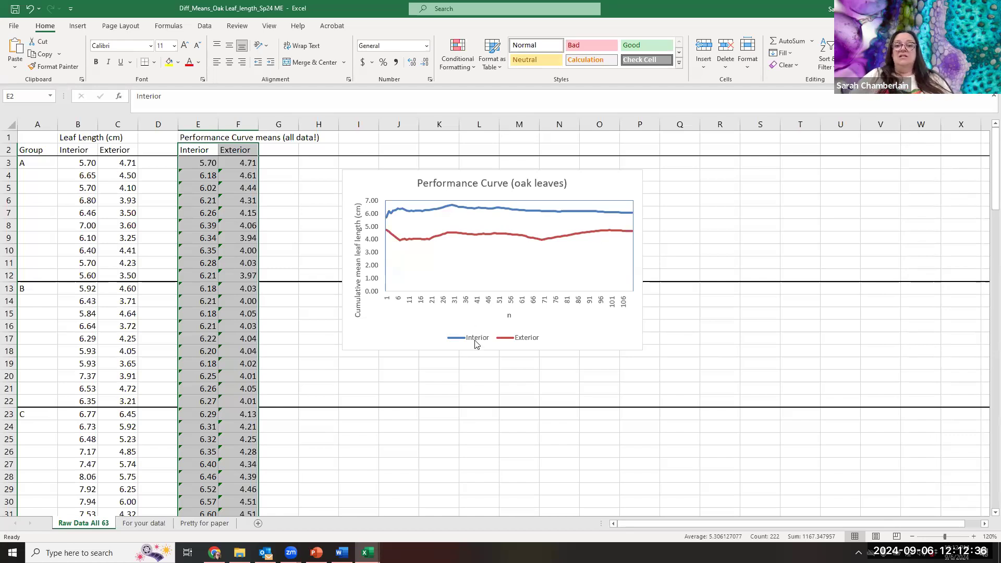
mouse_move(496, 208)
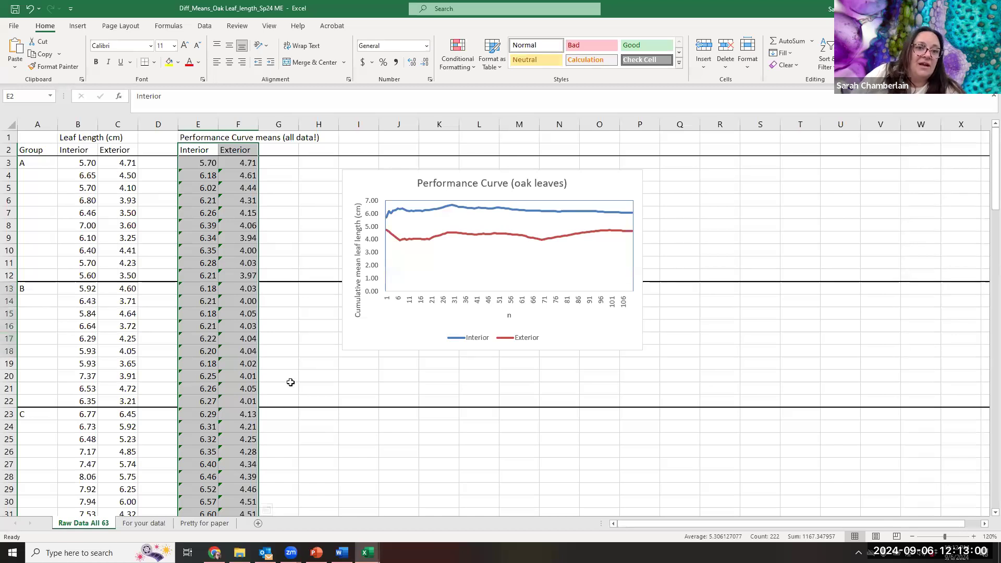
- Go to the summary statistics below the raw leaf data and select the labels from Min through Std Dev
left_click(306, 265)
scroll(274, 375, "down", 4)
scroll(274, 375, "down", 20)
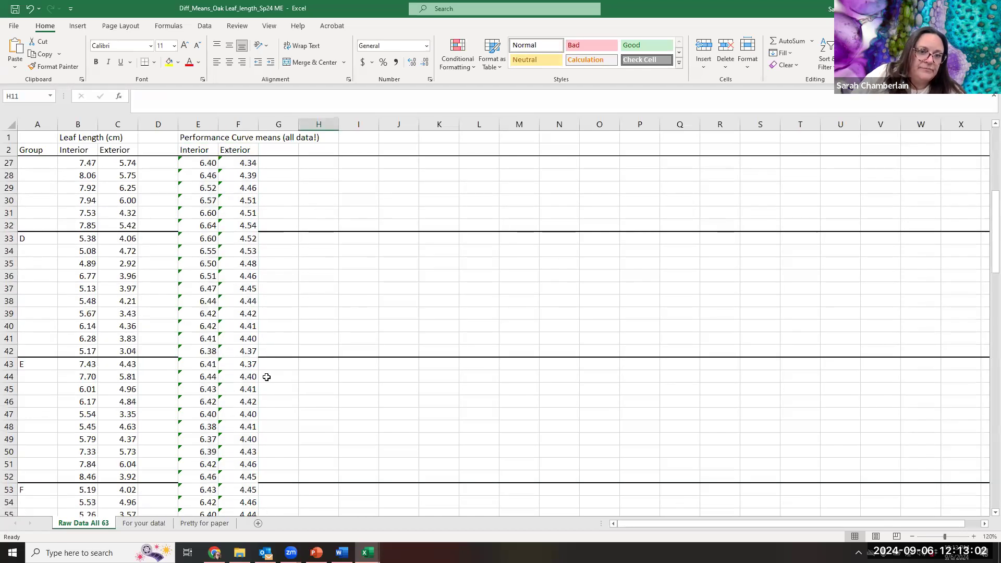
scroll(266, 377, "down", 2)
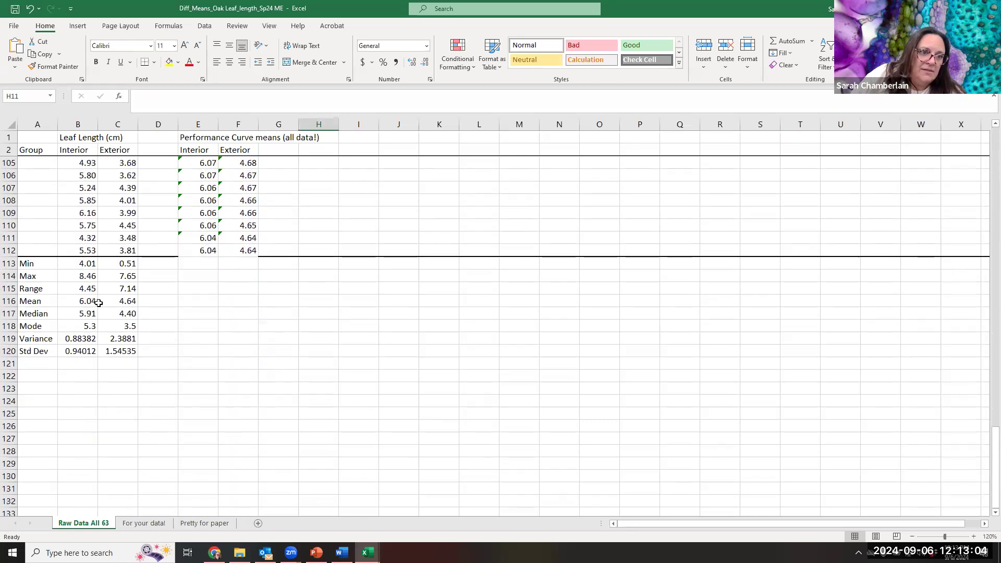
left_click(39, 263)
left_click_drag(121, 326, 196, 371)
left_click(196, 373)
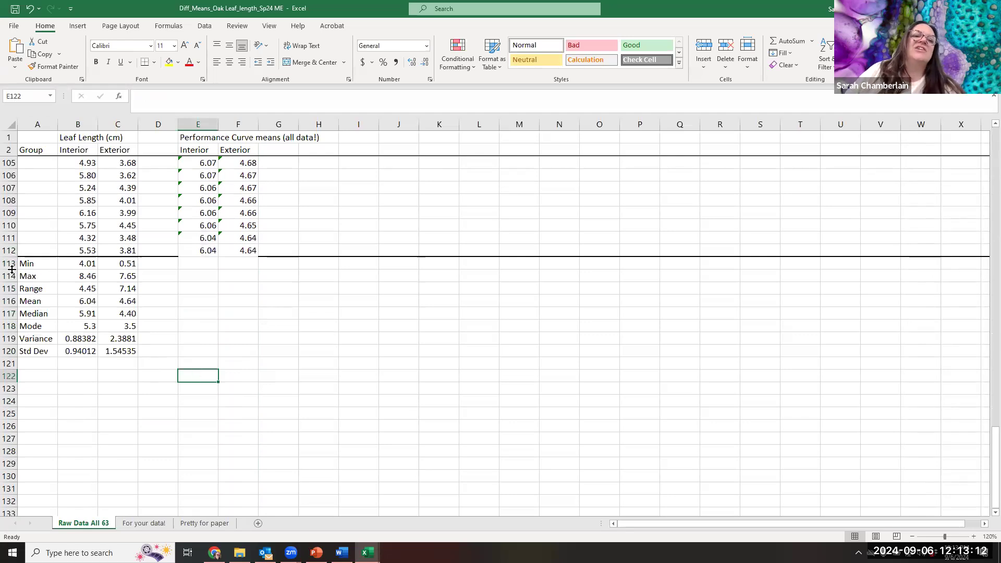
left_click(31, 267)
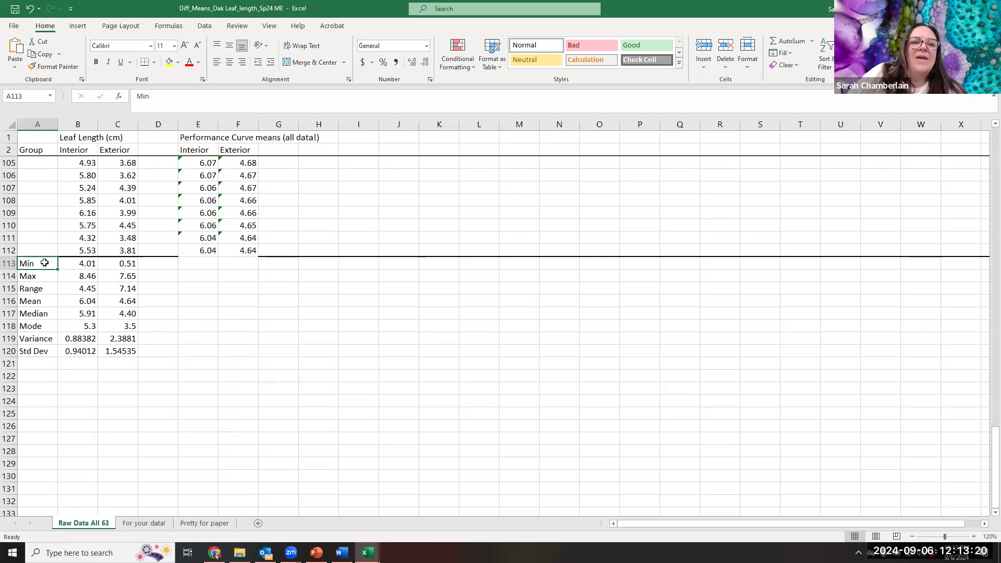
left_click_drag(44, 263, 48, 354)
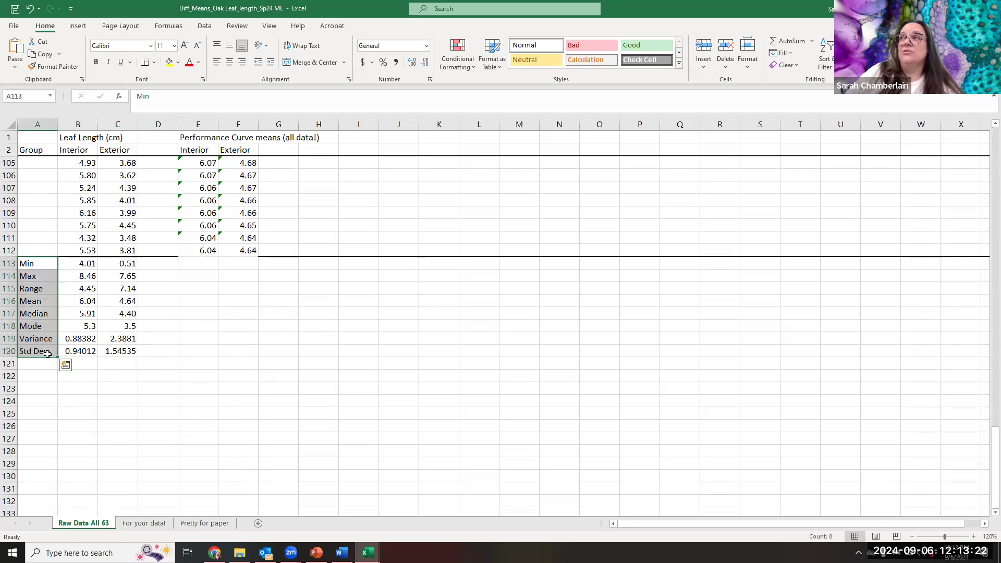
- Inspect the Min and Max formulas for interior and exterior leaves and the interior Range formula
left_click(76, 263)
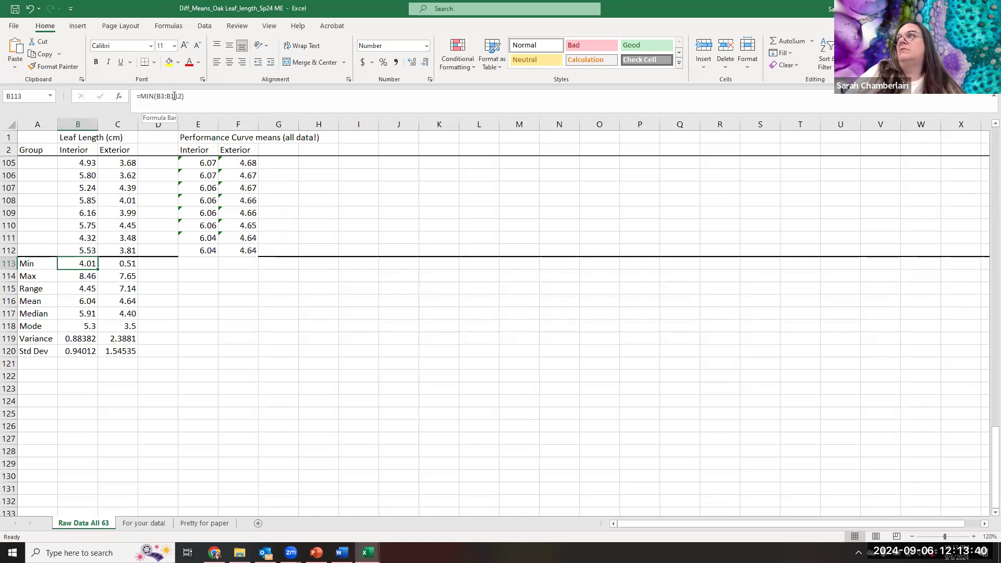
left_click(111, 263)
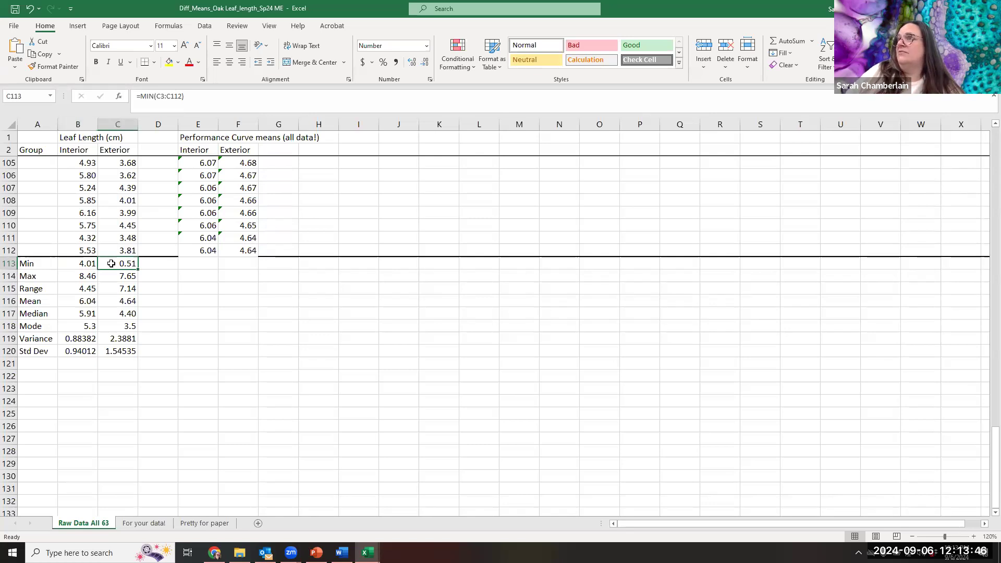
left_click(71, 275)
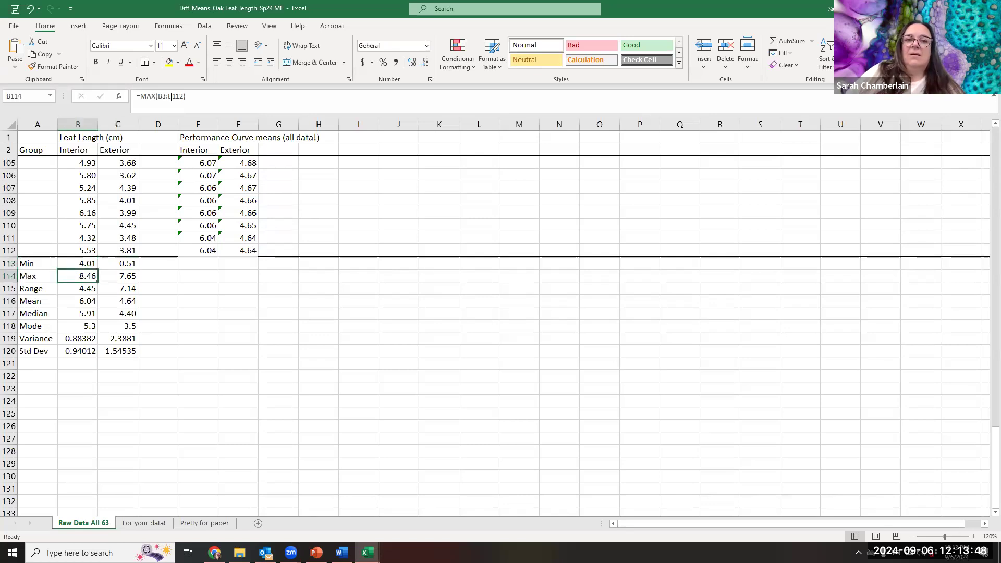
left_click(119, 280)
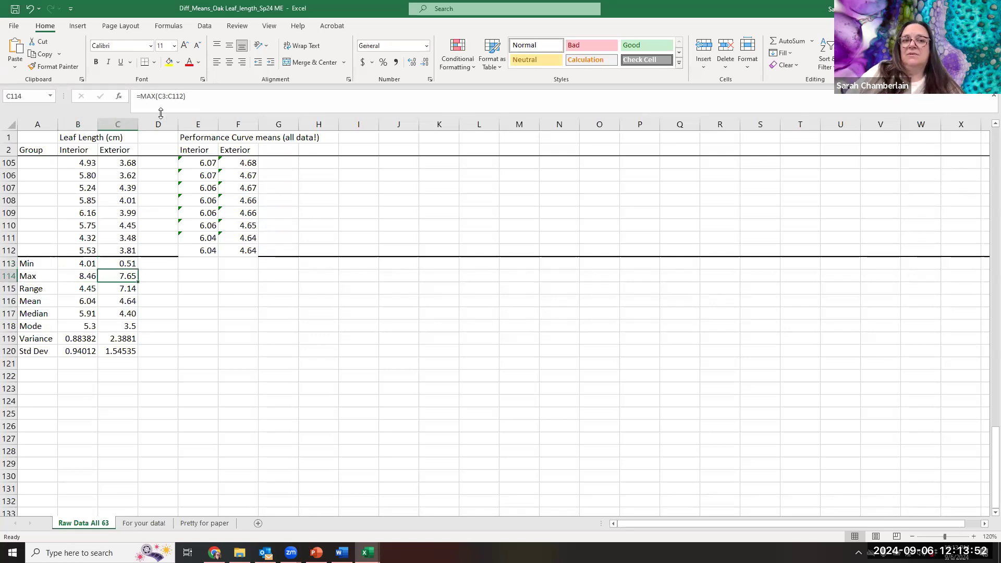
left_click(79, 290)
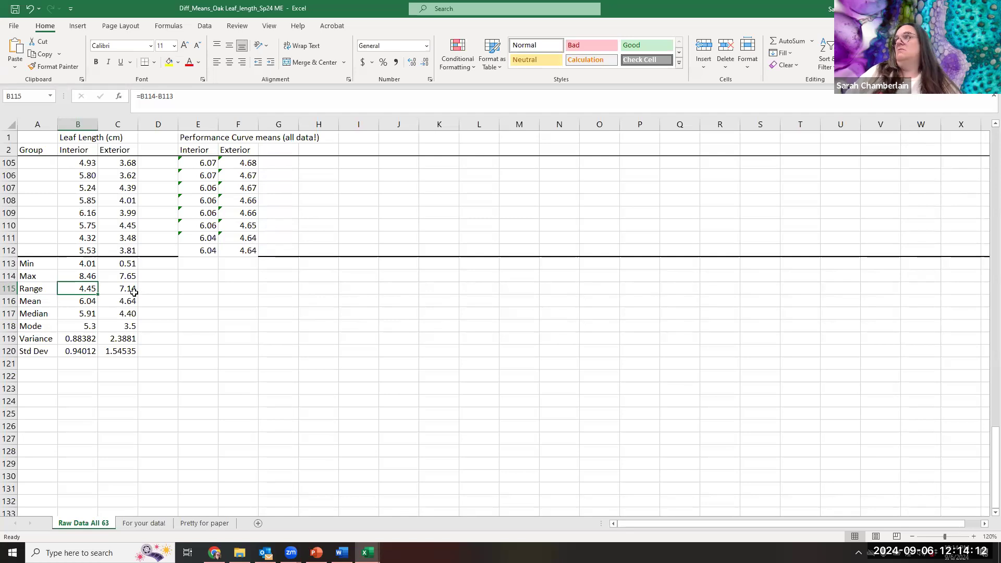
- Compare the interior Mean formula in B116 with the final cumulative mean in E112, and check the exterior Mean formula
left_click(76, 302)
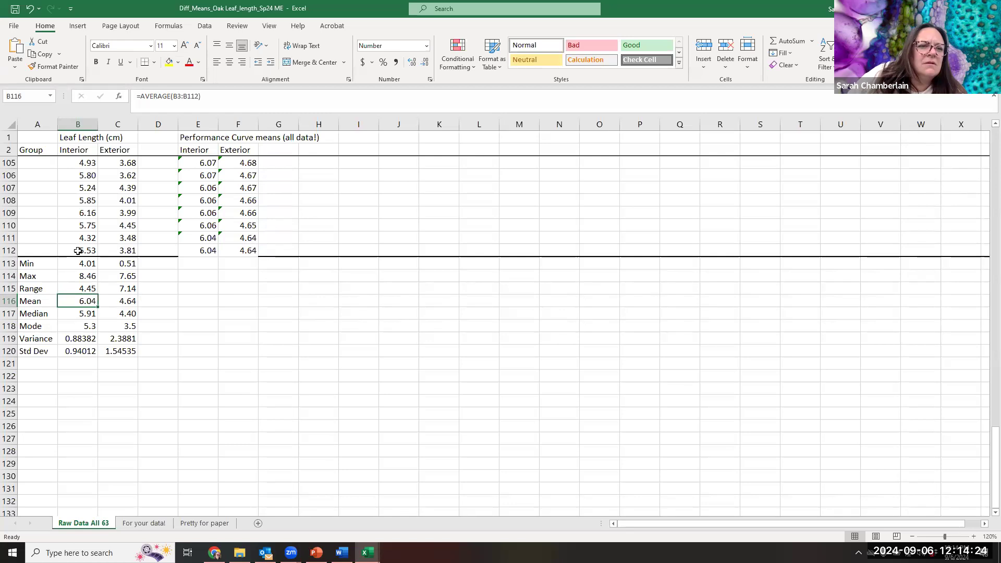
left_click(78, 250)
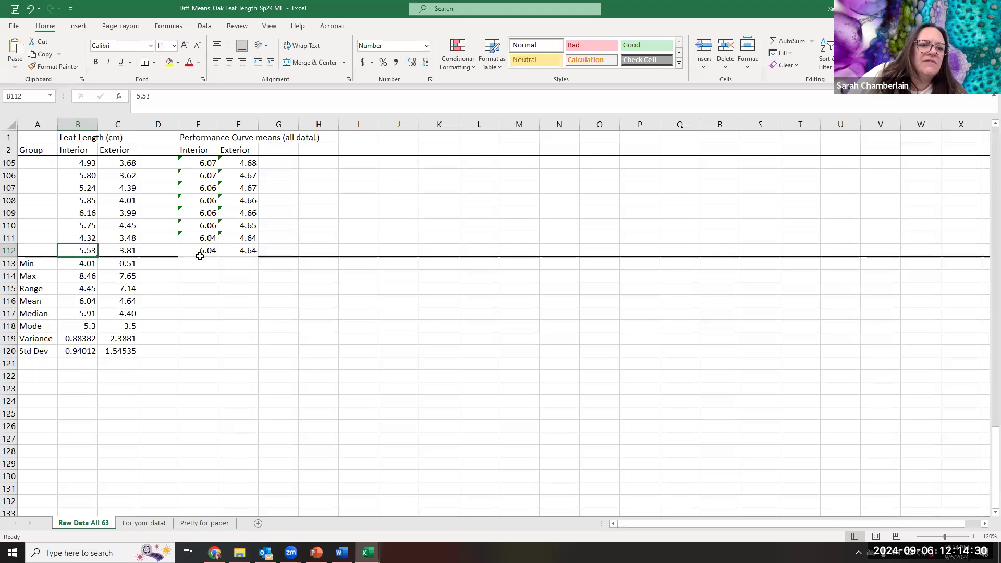
left_click(80, 301)
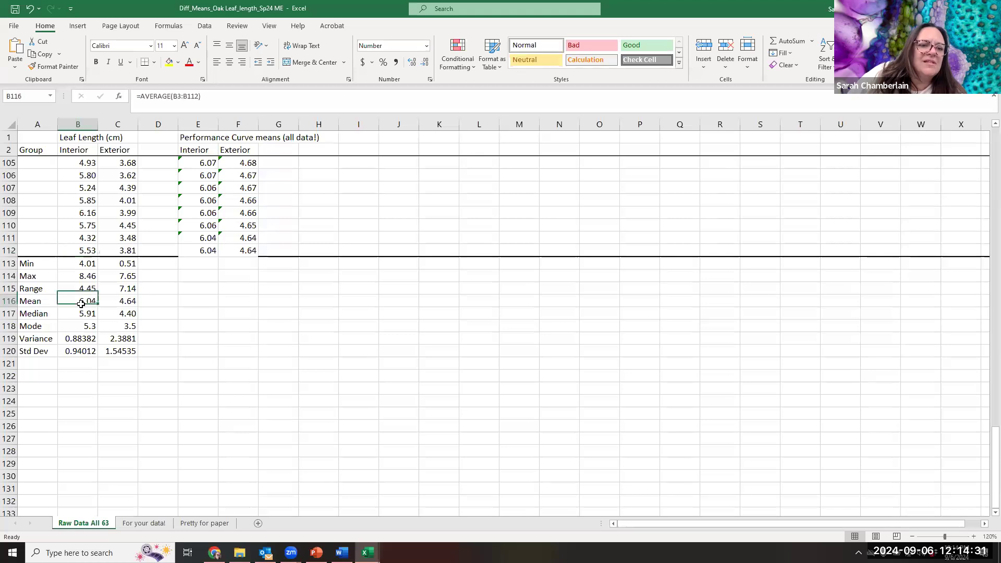
left_click(197, 248)
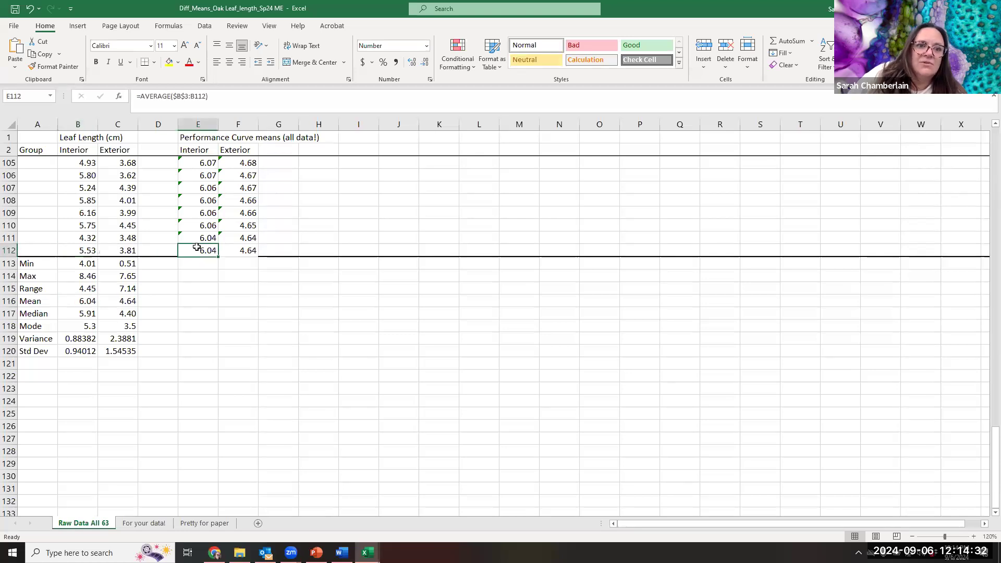
left_click(86, 302)
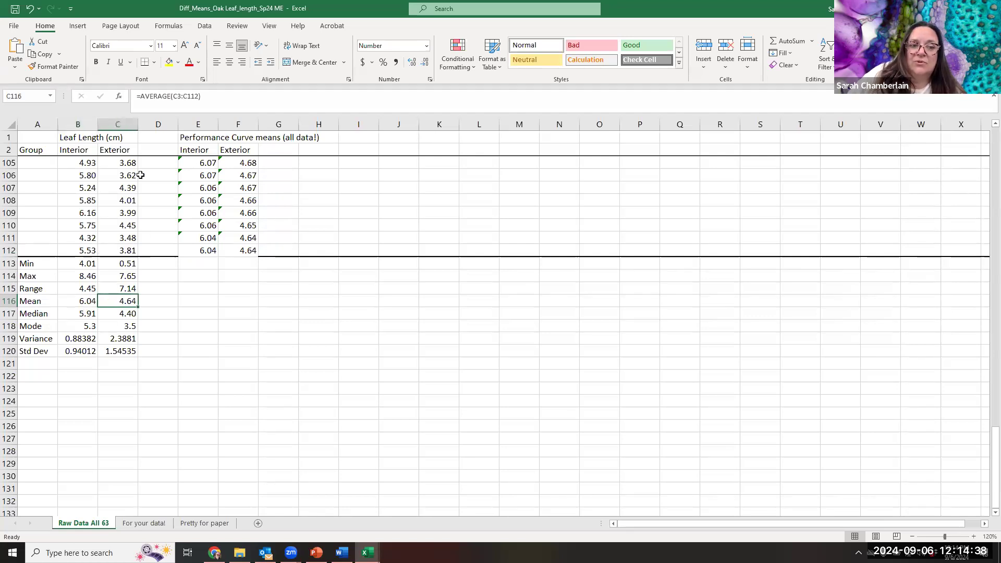
- Inspect the interior Median formula, compare the Mean and Median values of both leaf types, and select their Mode values
left_click(75, 317)
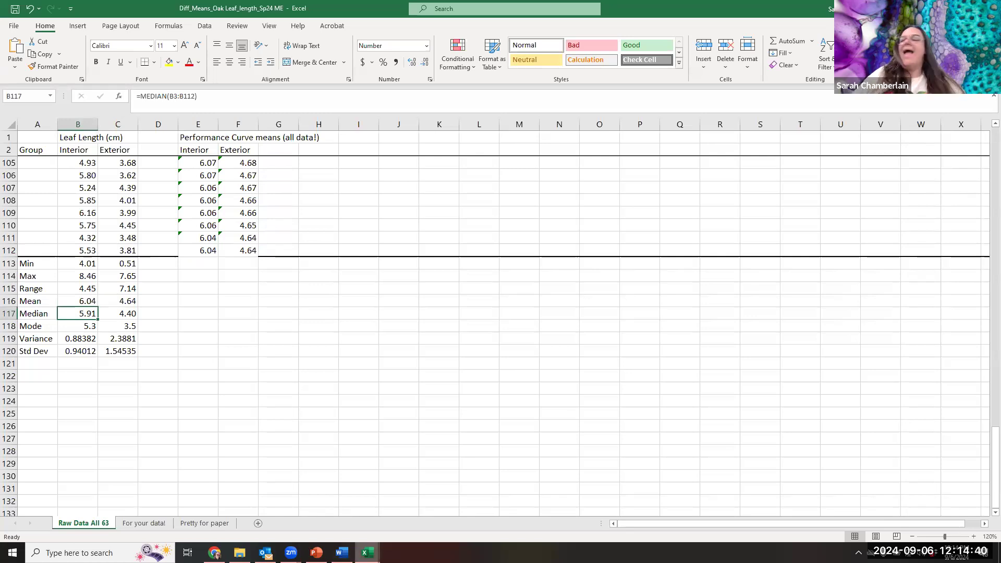
mouse_move(367, 551)
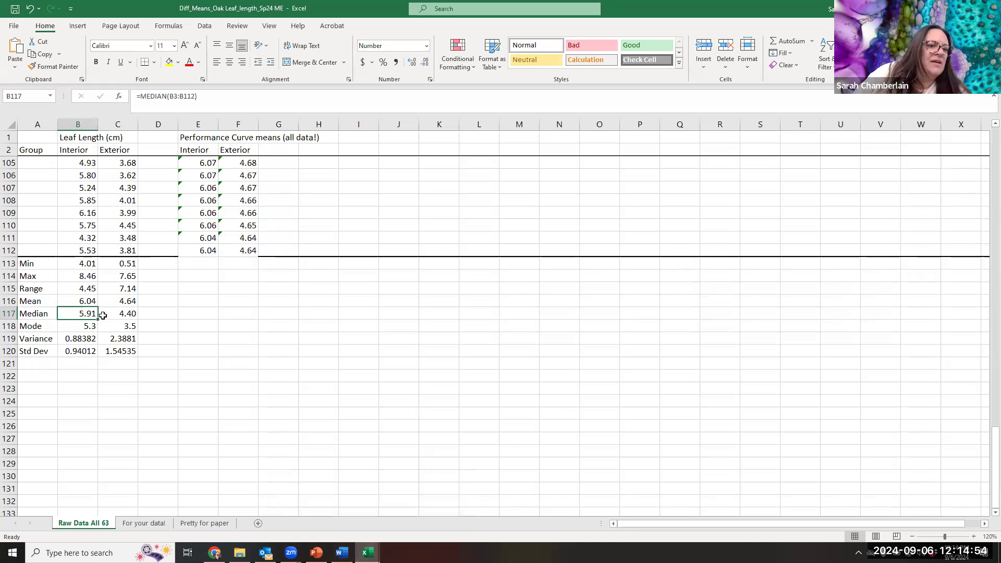
left_click_drag(90, 300, 128, 315)
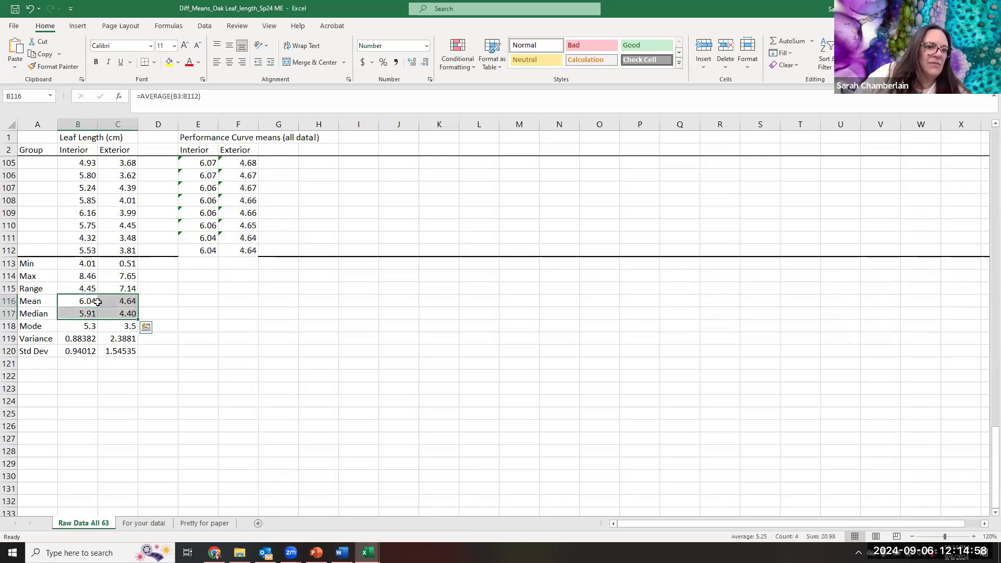
left_click_drag(66, 328, 120, 328)
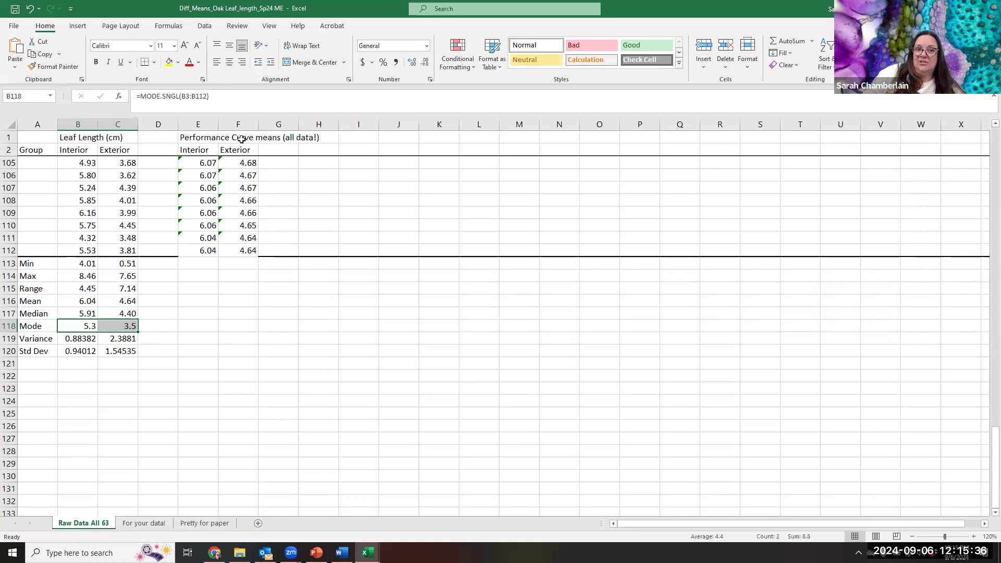
- View the For your data! sheet, return to Raw Data All 63, and point out the Variance and Std Dev labels
left_click(156, 523)
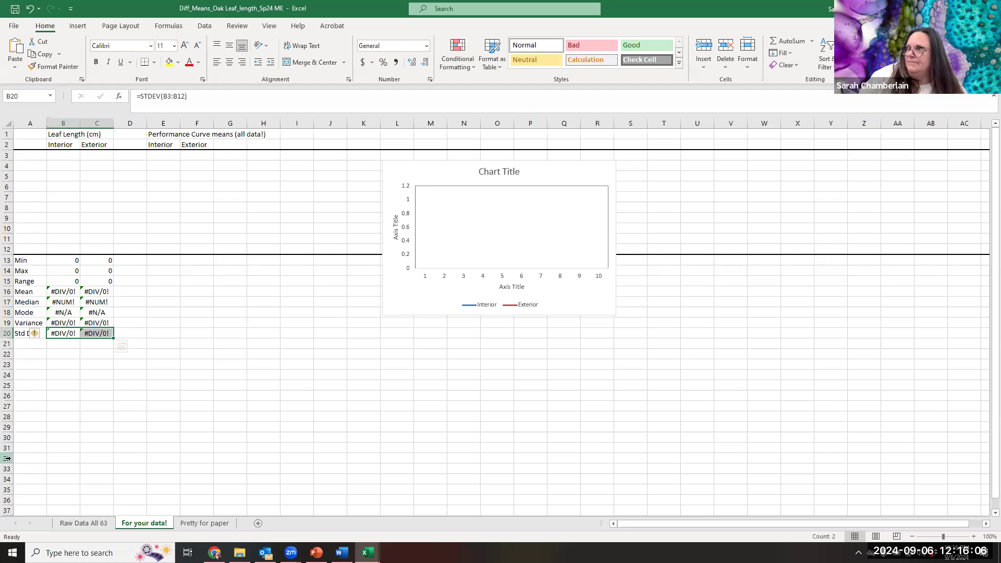
left_click(81, 523)
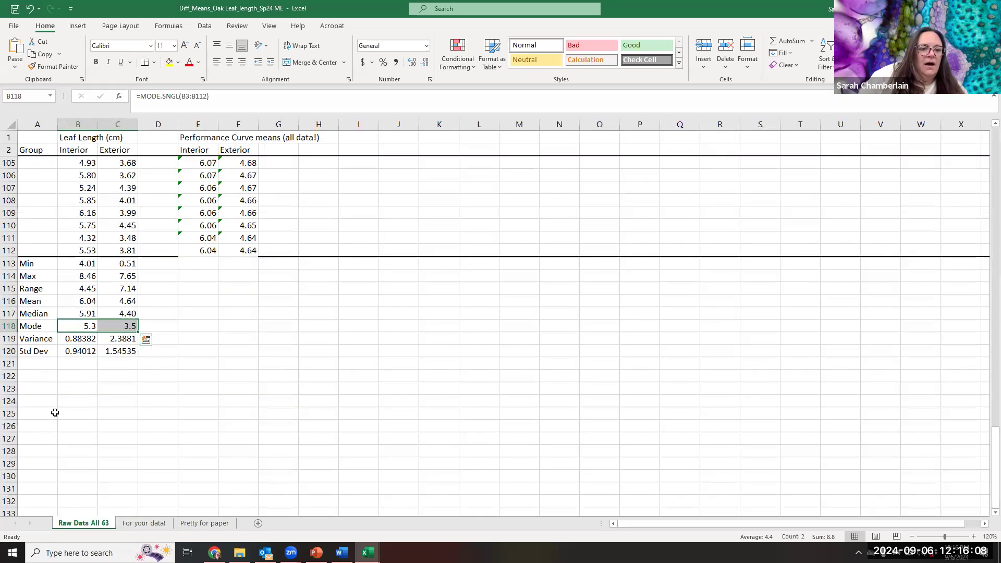
left_click(42, 339)
left_click(42, 351)
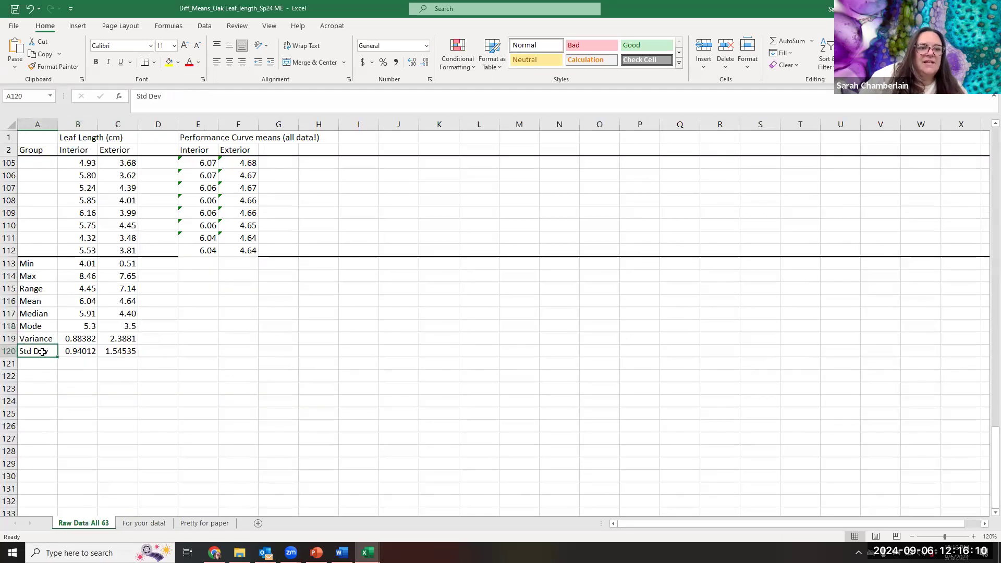
left_click(49, 340)
left_click(50, 351)
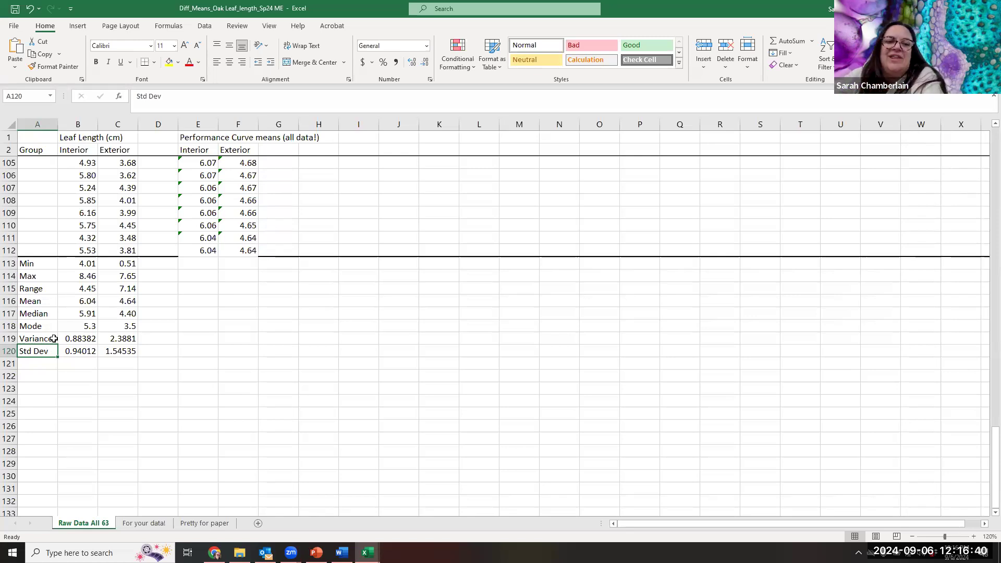
- Compare the standard deviation formulas and values of the interior and exterior leaves in B120 and C120
left_click(83, 353)
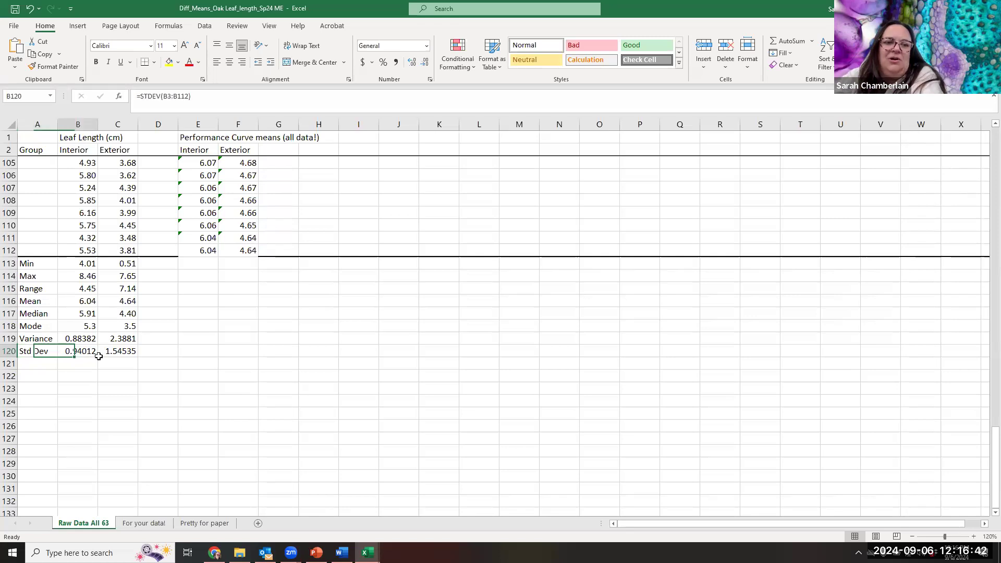
left_click(111, 350)
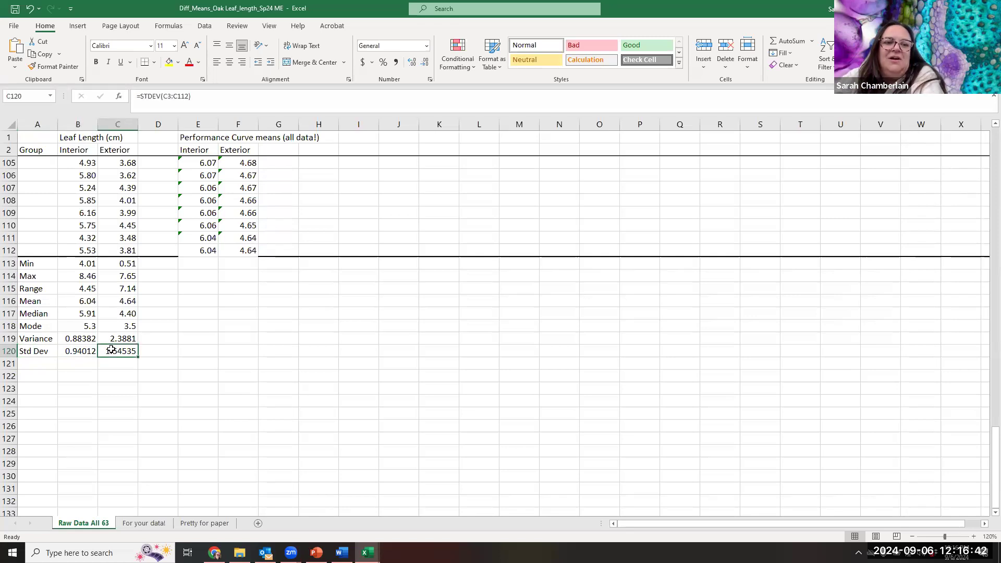
left_click(79, 350)
left_click(125, 352)
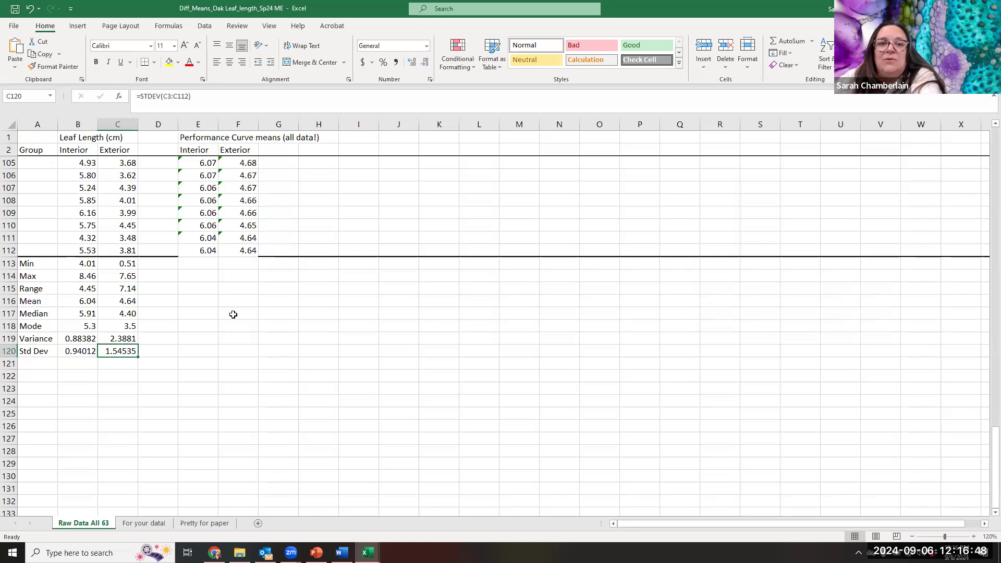
- Review the Performance Curve chart and exterior leaf data against the interior and exterior standard deviations
scroll(510, 295, "up", 15)
scroll(510, 296, "up", 19)
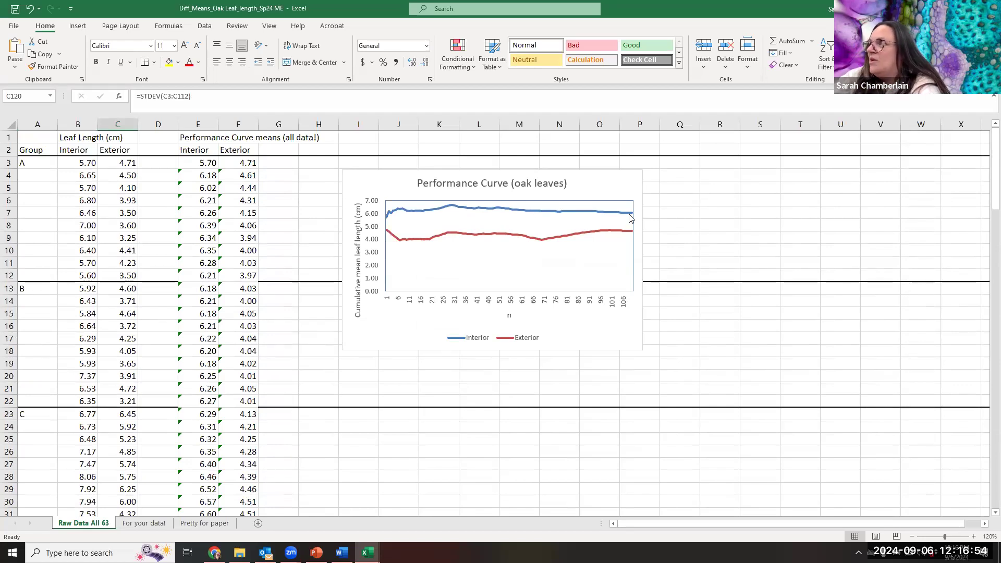
scroll(155, 428, "down", 7)
scroll(156, 428, "down", 20)
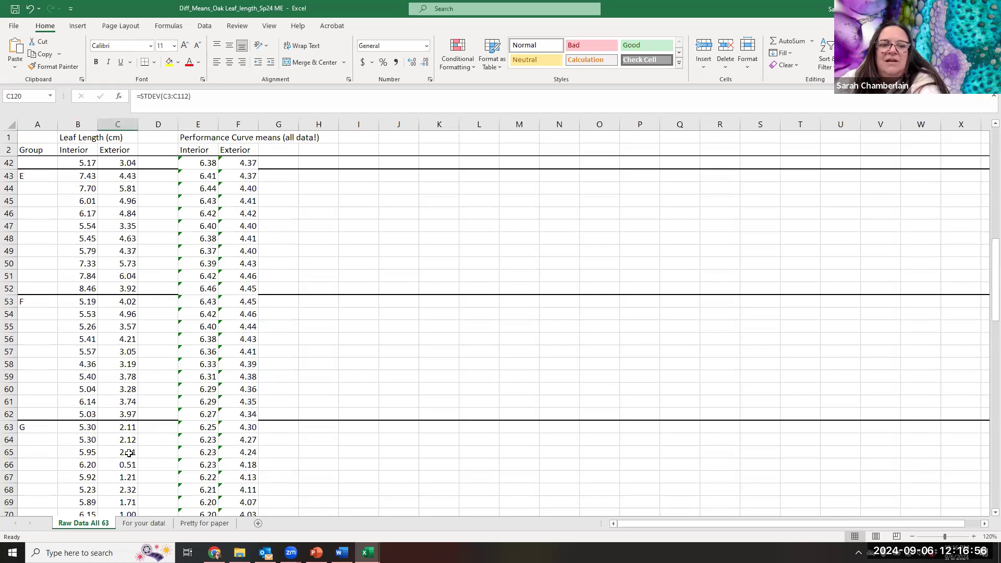
scroll(116, 378, "down", 4)
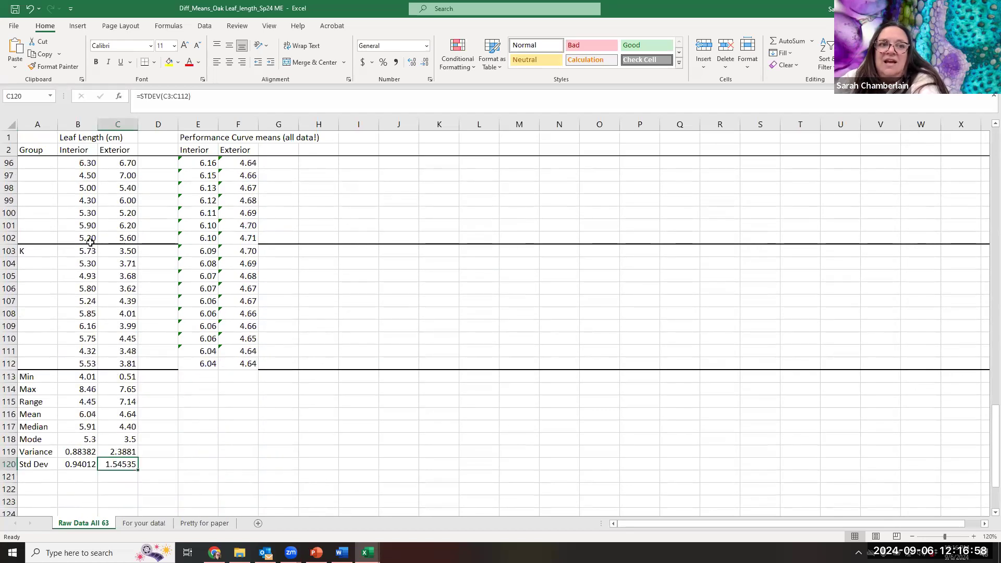
left_click(76, 463)
mouse_move(368, 552)
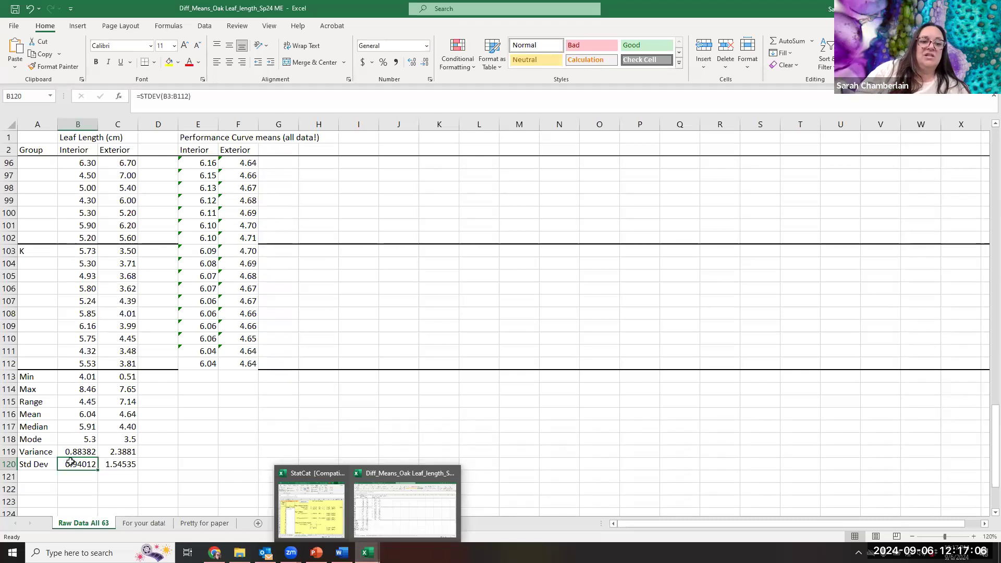
left_click(114, 464)
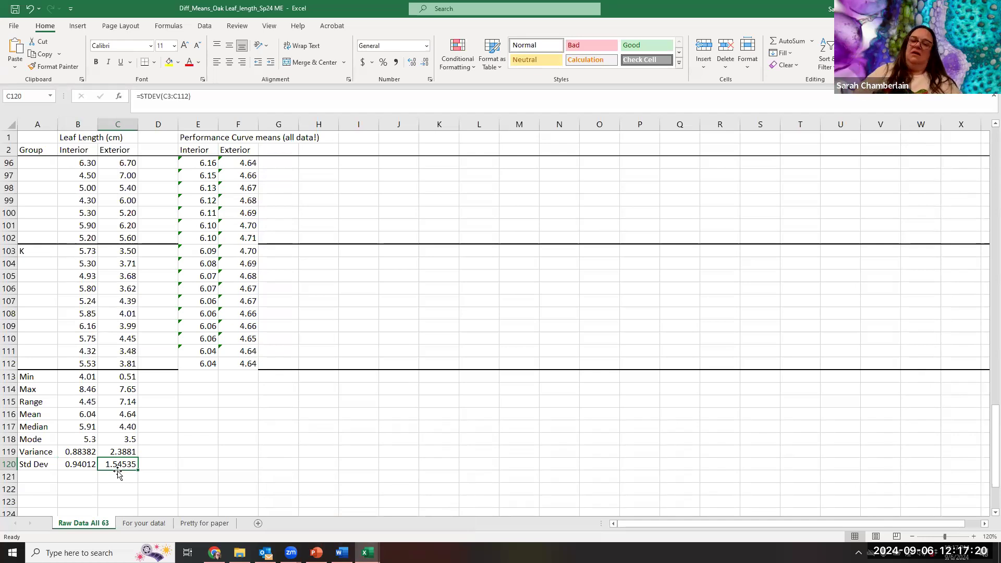
- Return to the start of the raw data with its Performance Curve chart and open the For your data! sheet
left_click(221, 453)
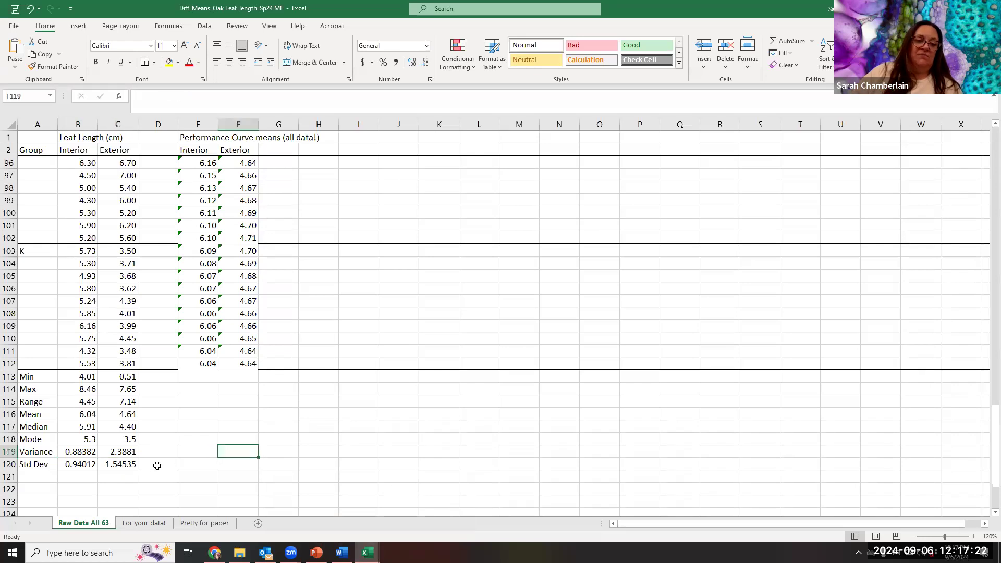
left_click(157, 466)
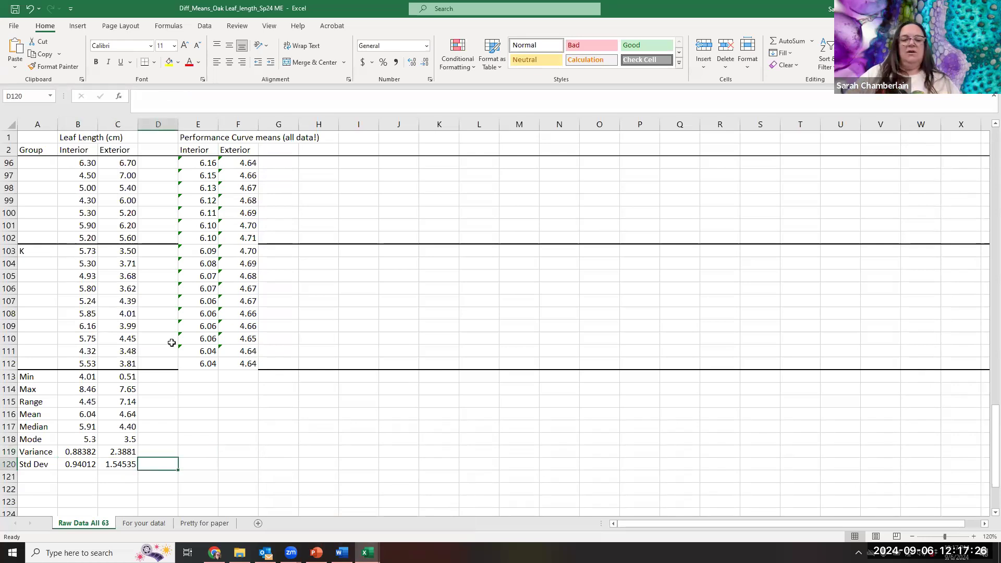
scroll(344, 446, "up", 7)
scroll(345, 447, "up", 20)
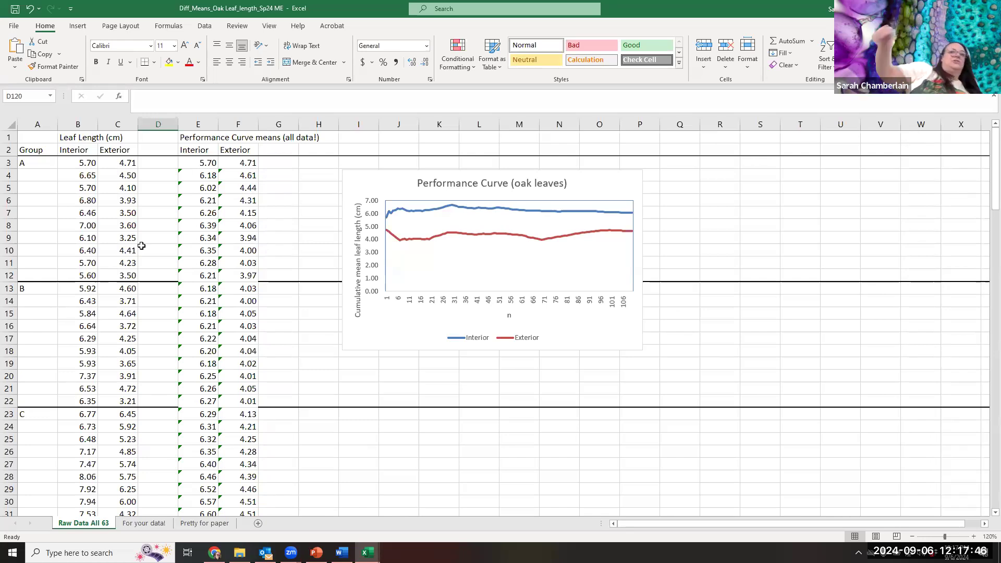
left_click(137, 524)
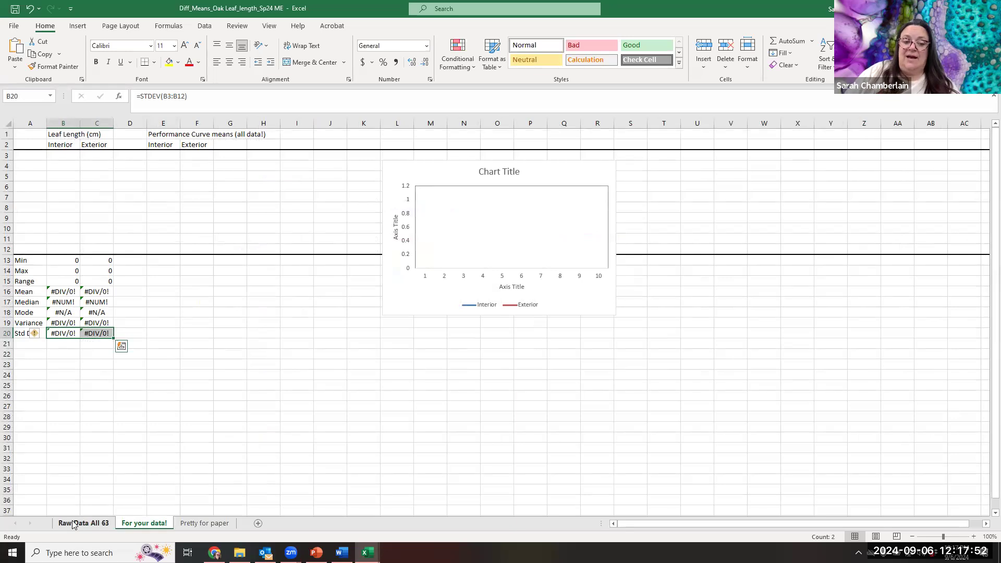
- Point out the empty leaf length cells B3:C12 and the Performance Curve means columns beside them
left_click_drag(63, 155, 92, 177)
left_click_drag(93, 231, 94, 245)
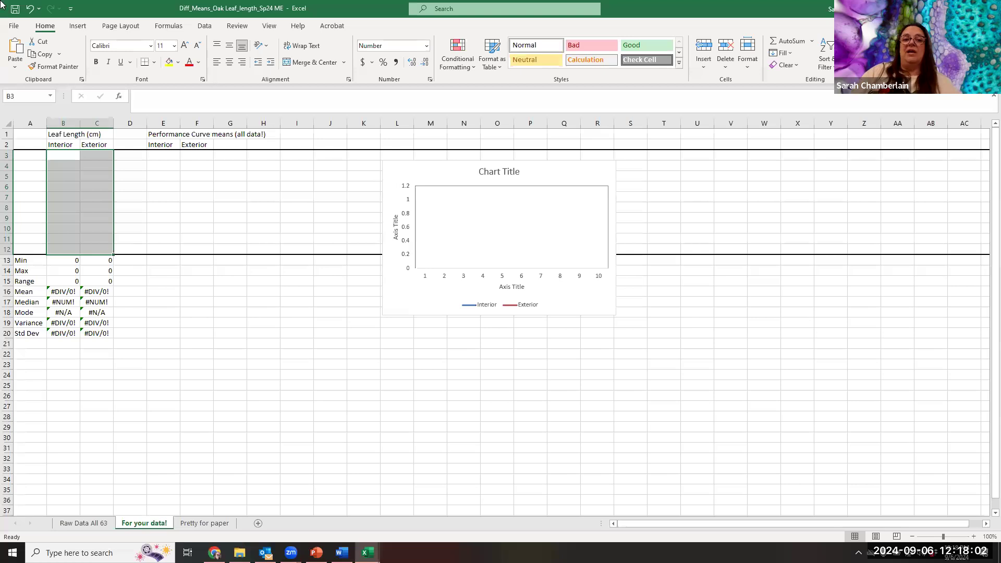
left_click(202, 158)
left_click(85, 159)
left_click(76, 165)
left_click(91, 195)
left_click(88, 176)
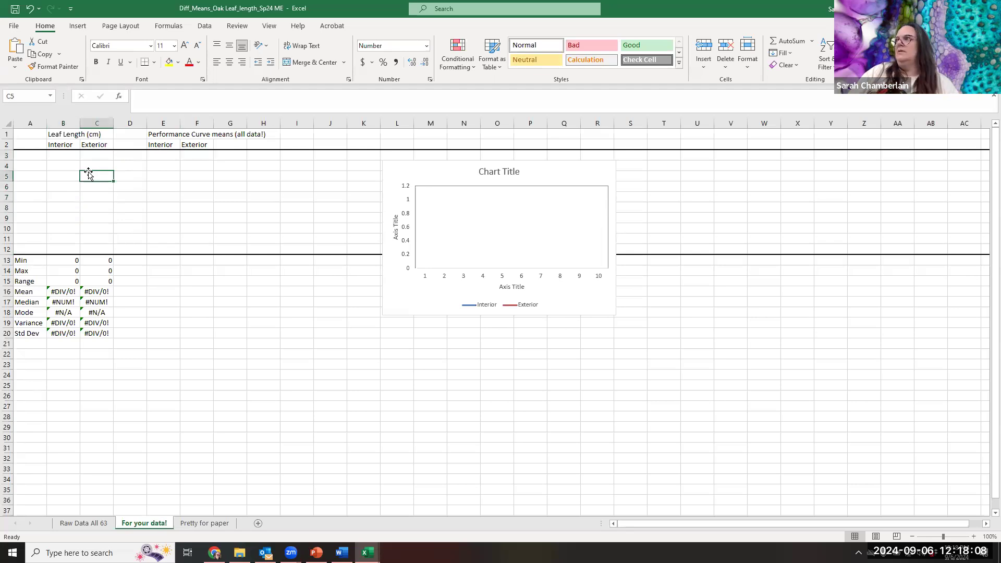
left_click(126, 158)
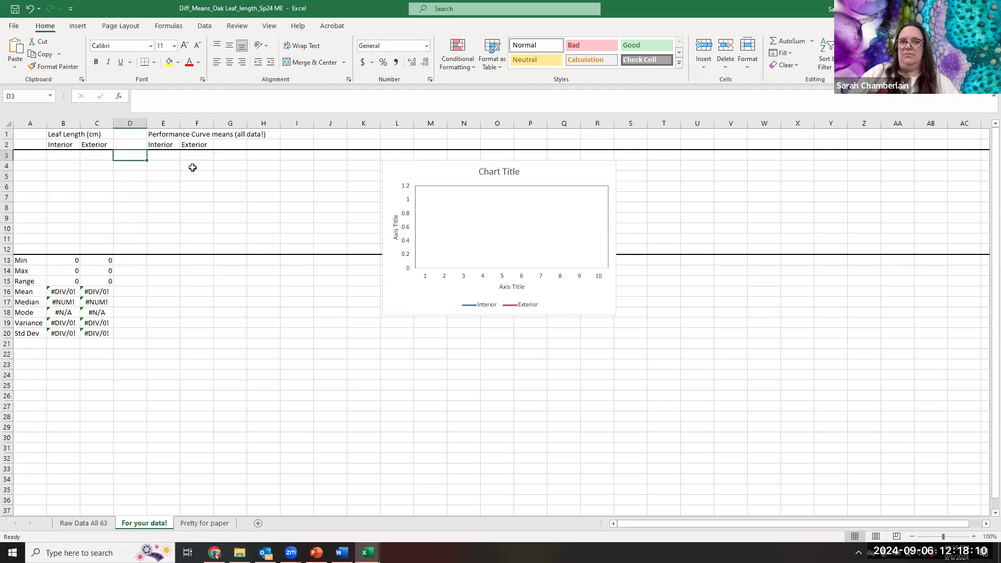
left_click_drag(166, 166, 208, 167)
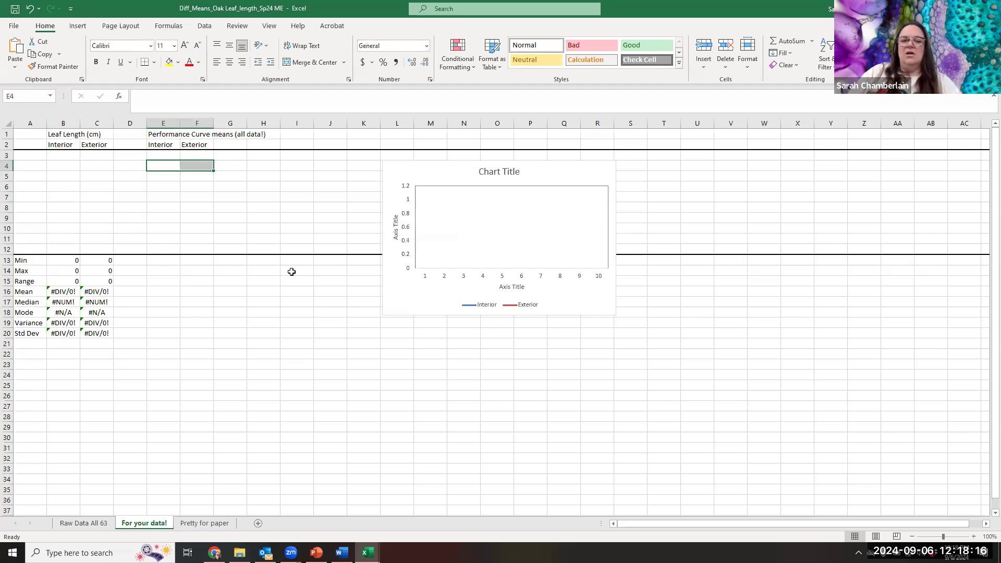
- Enter the running-average formula =AVERAGE($B$3:B3) for the interior Performance Curve mean in E3
left_click(176, 154)
left_click_drag(176, 154, 201, 156)
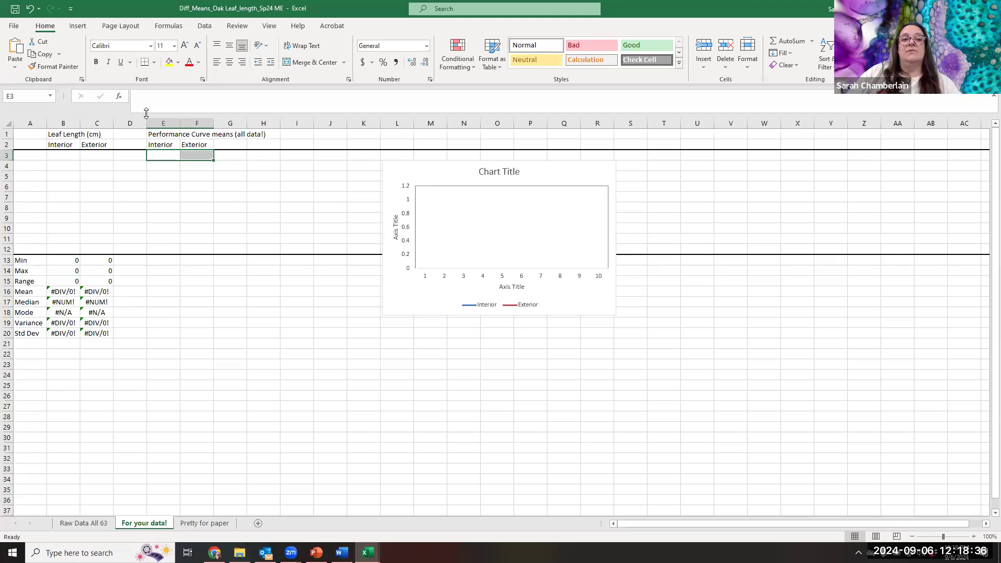
left_click(145, 97)
type("=")
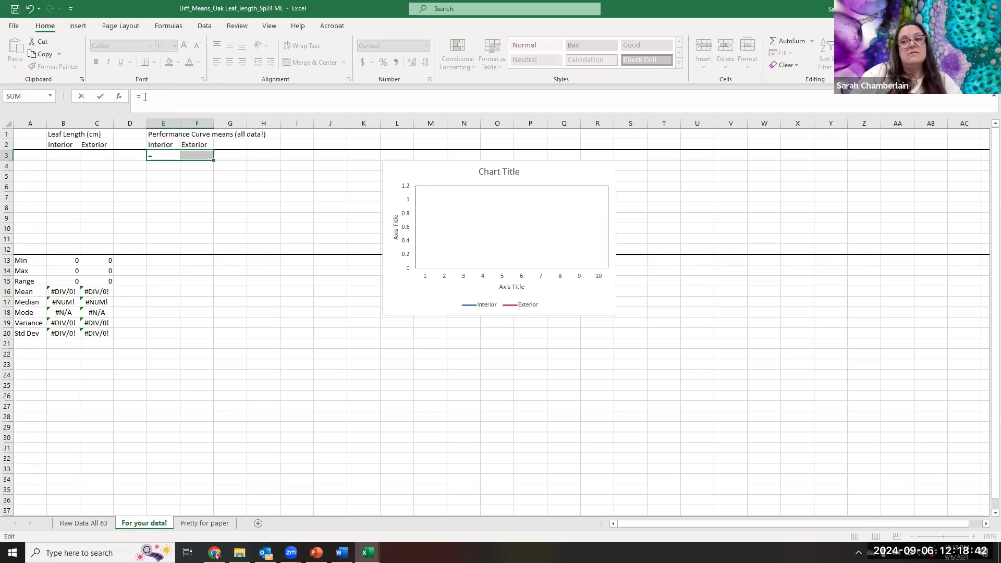
type("average")
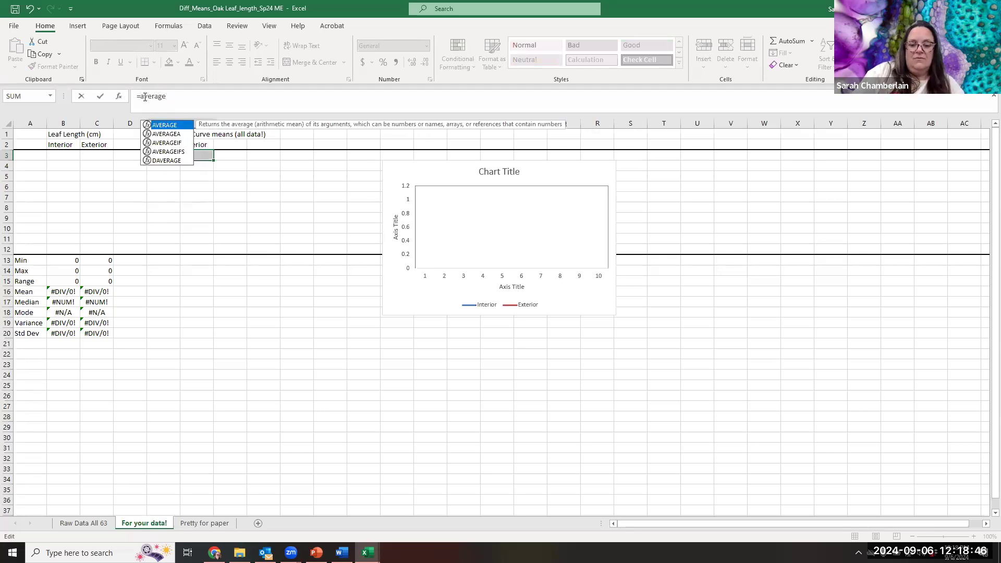
type("(")
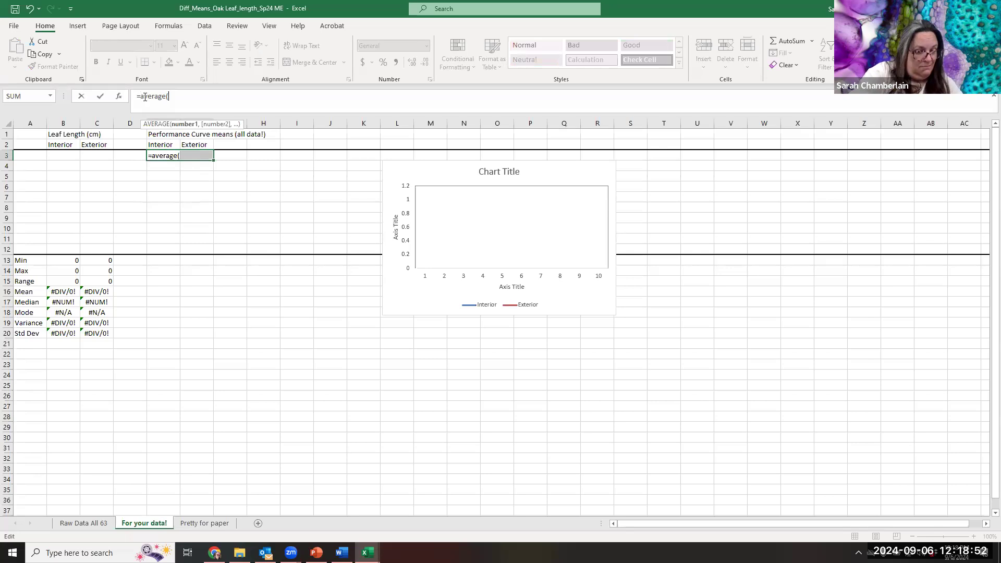
type("$")
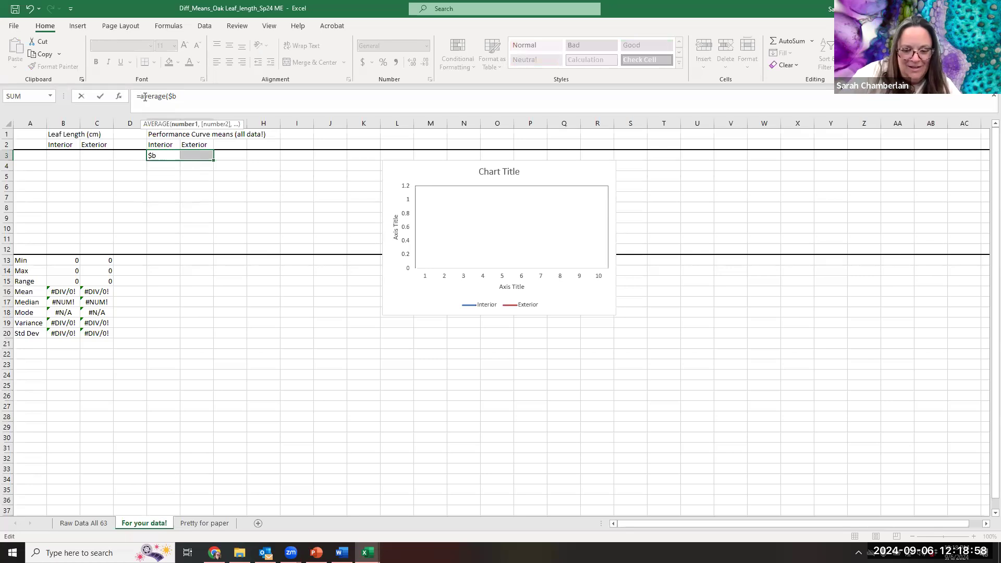
type("b$3")
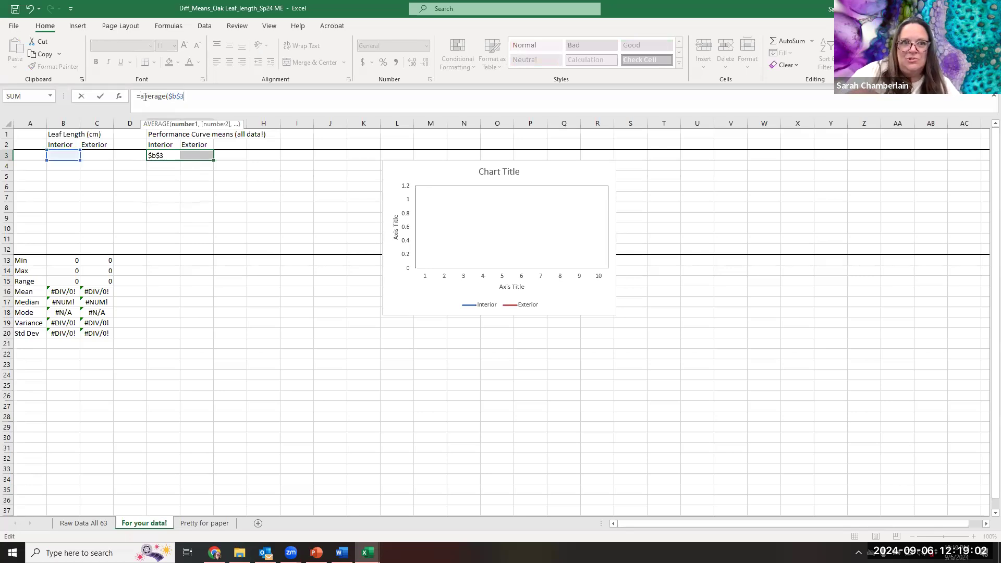
type(":")
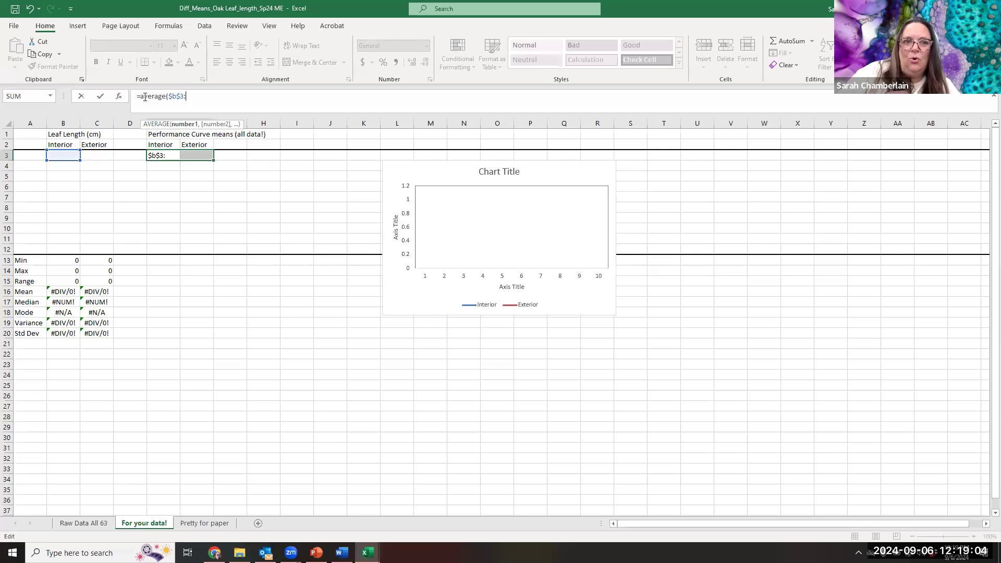
type("b3")
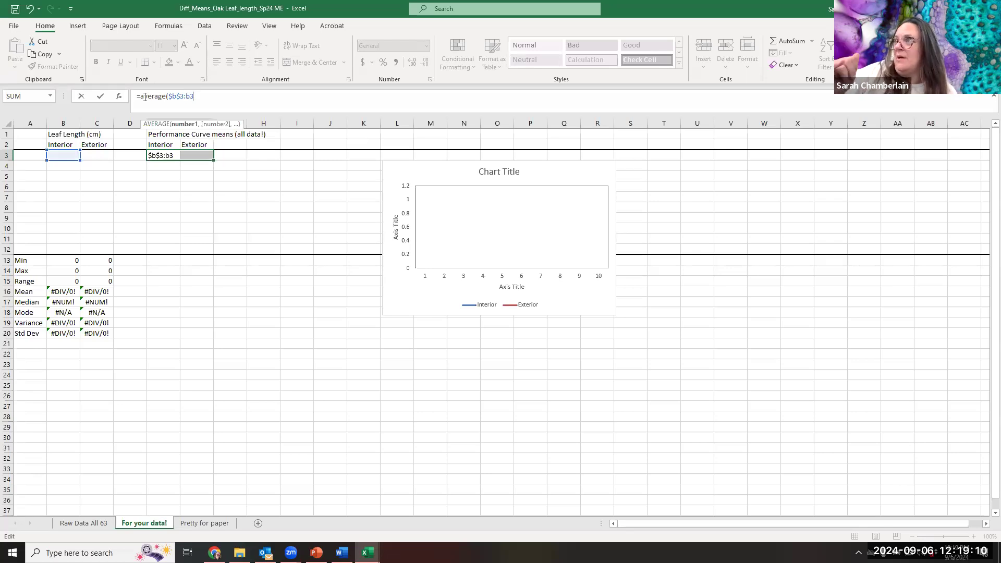
type(")")
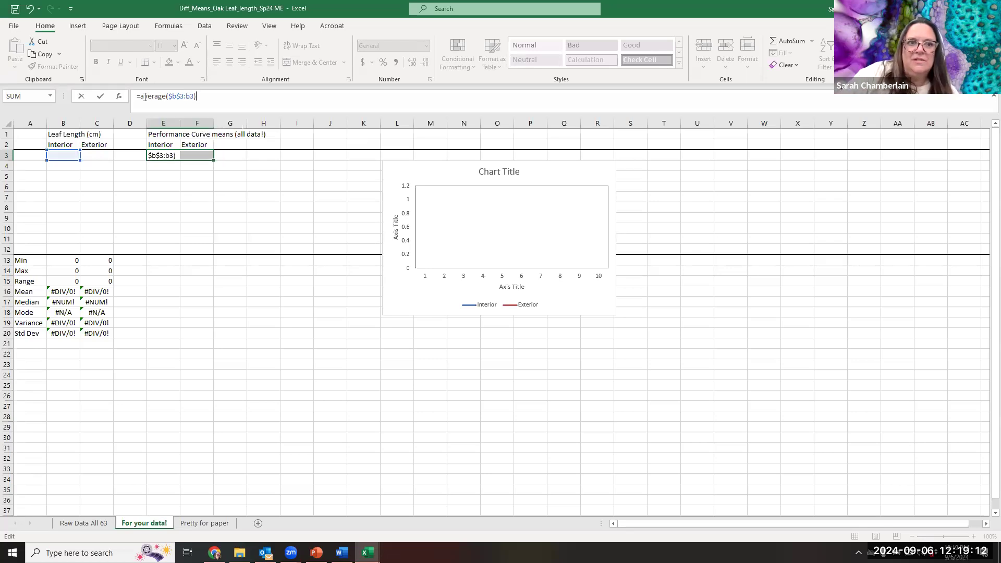
left_click(254, 216)
- Copy the E3 average formula across to F3 and change its fixed reference to $C$3 for the exterior data
left_click(174, 156)
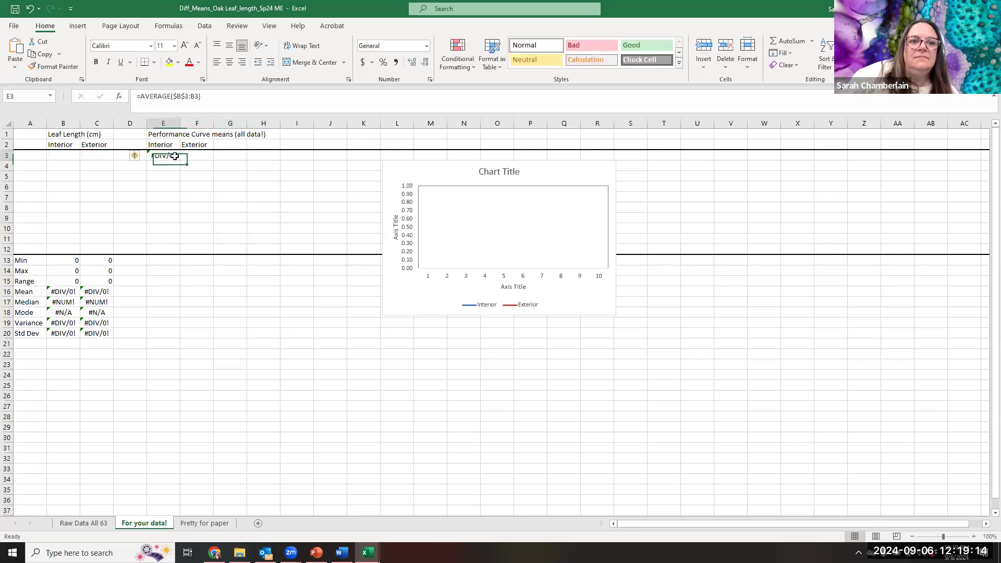
left_click_drag(181, 160, 208, 163)
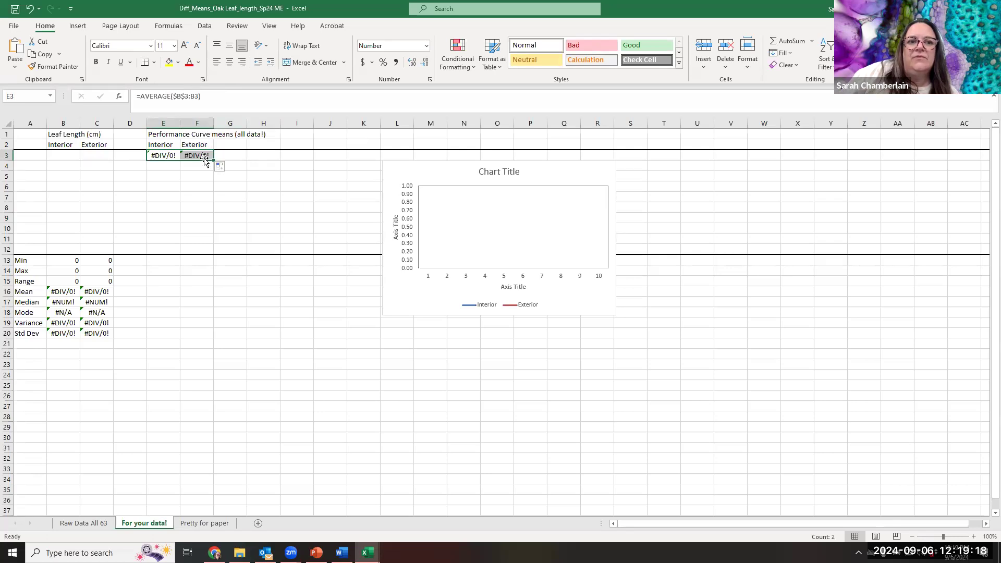
left_click(198, 176)
left_click(197, 155)
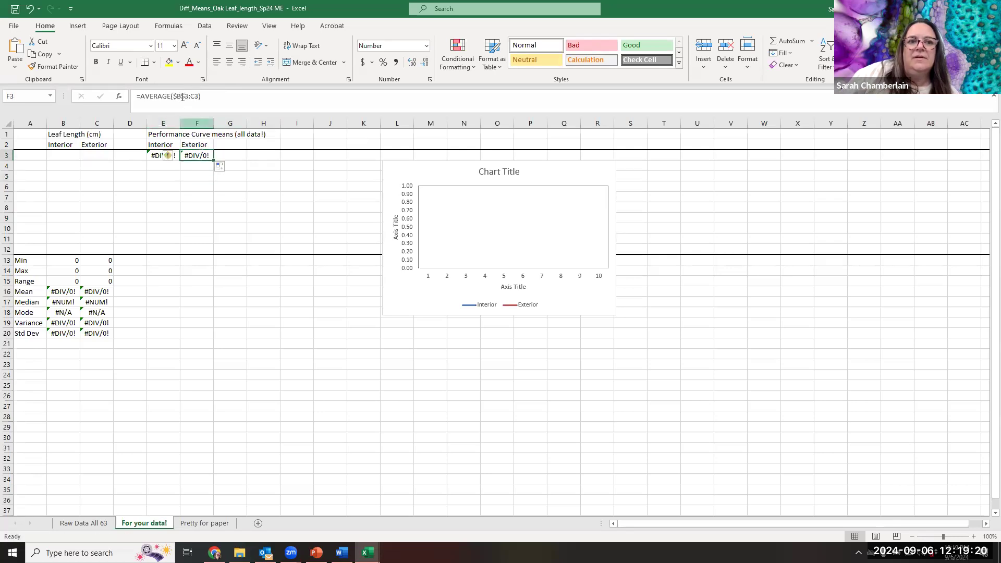
left_click(181, 95)
key("BackSpace")
type("c")
key("Tab")
left_click(177, 156)
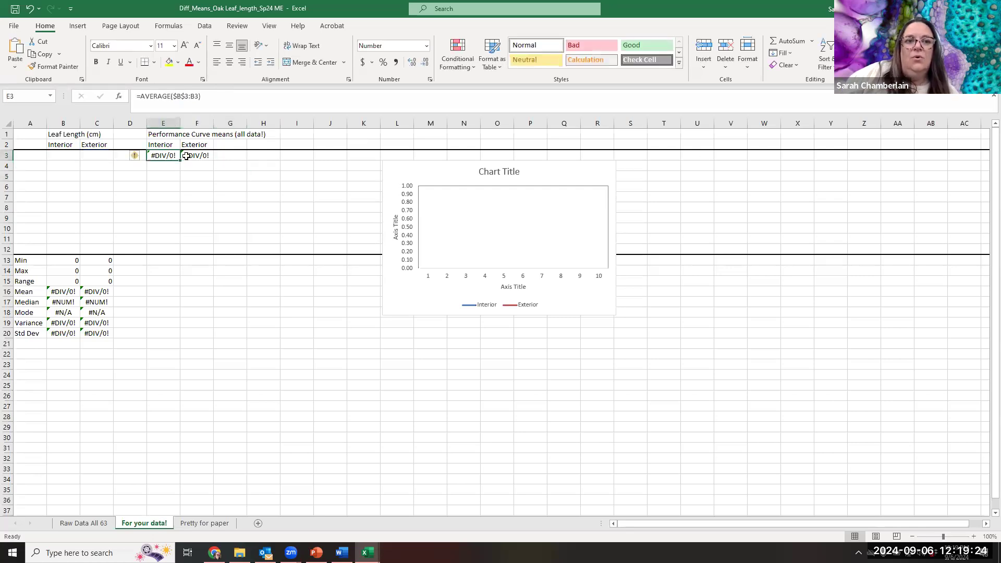
- Fill the E3:F3 running-average formulas down through row 12, and clear E3:F12 again
left_click(264, 176)
left_click_drag(164, 155, 214, 254)
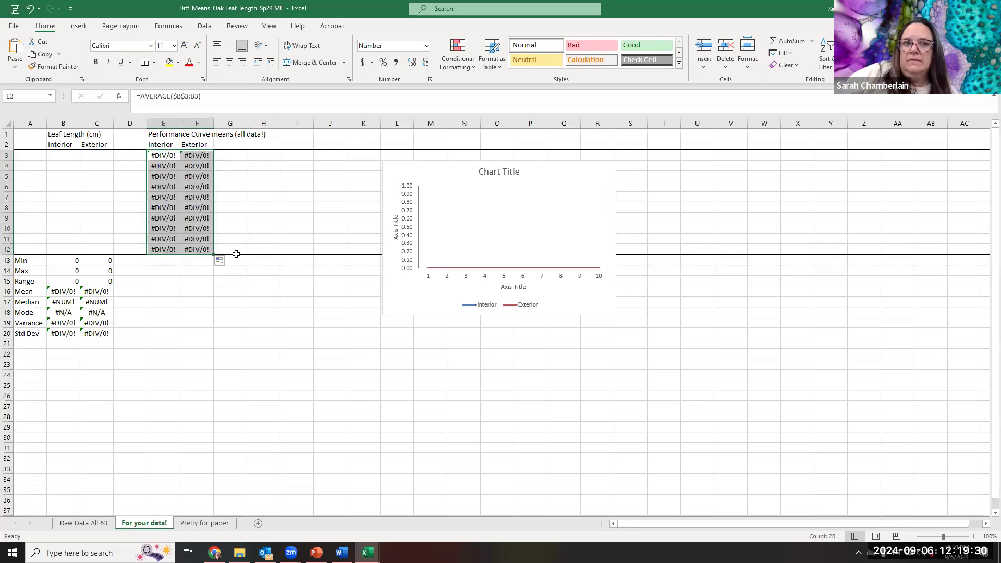
left_click(159, 198)
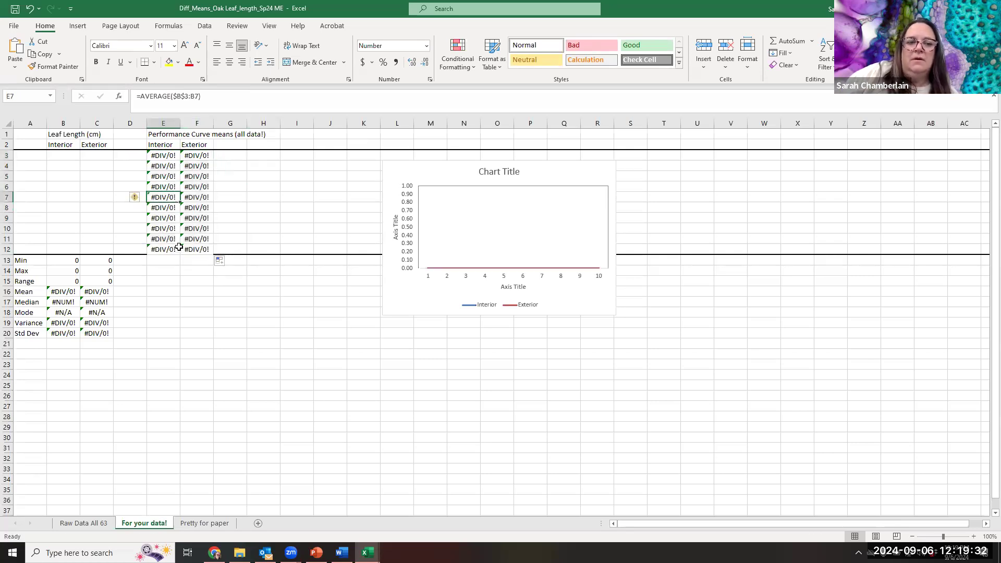
left_click_drag(183, 250, 169, 156)
key("Delete")
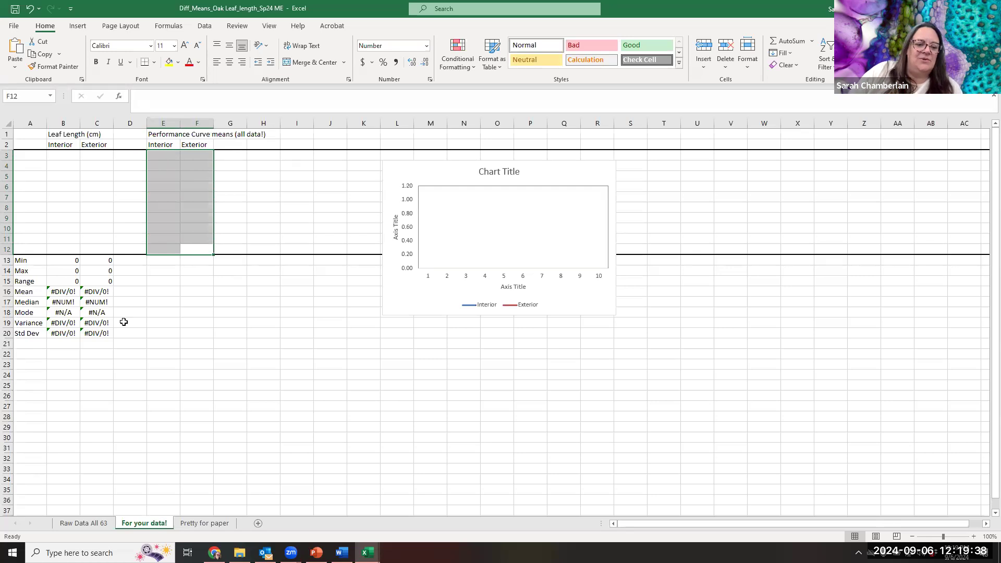
- Open the Pretty for paper sheet and look over its tables and the Mean Leaf Length in Oak Trees chart
left_click(191, 523)
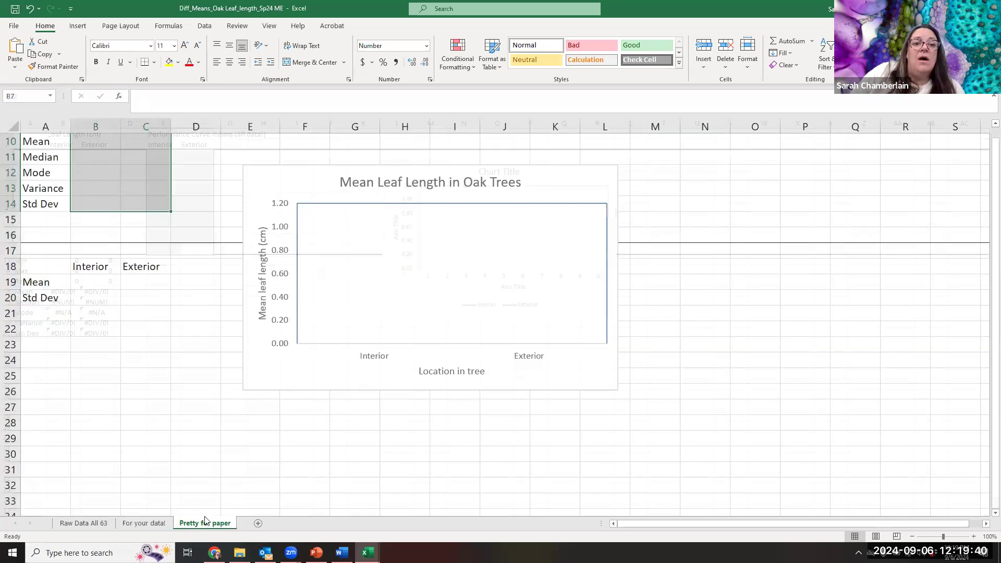
scroll(320, 362, "up", 3)
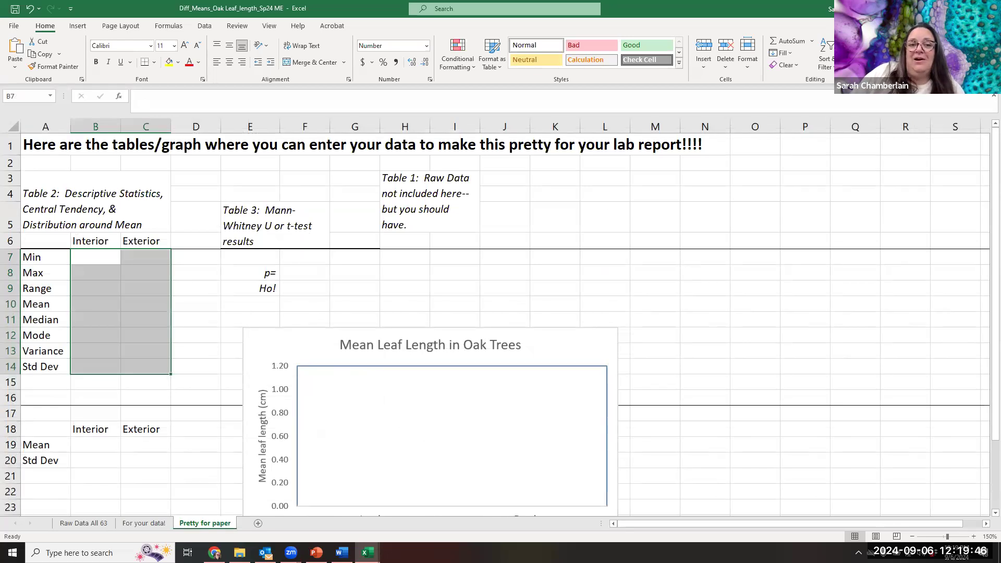
scroll(82, 412, "down", 4)
scroll(82, 412, "up", 4)
scroll(81, 412, "down", 4)
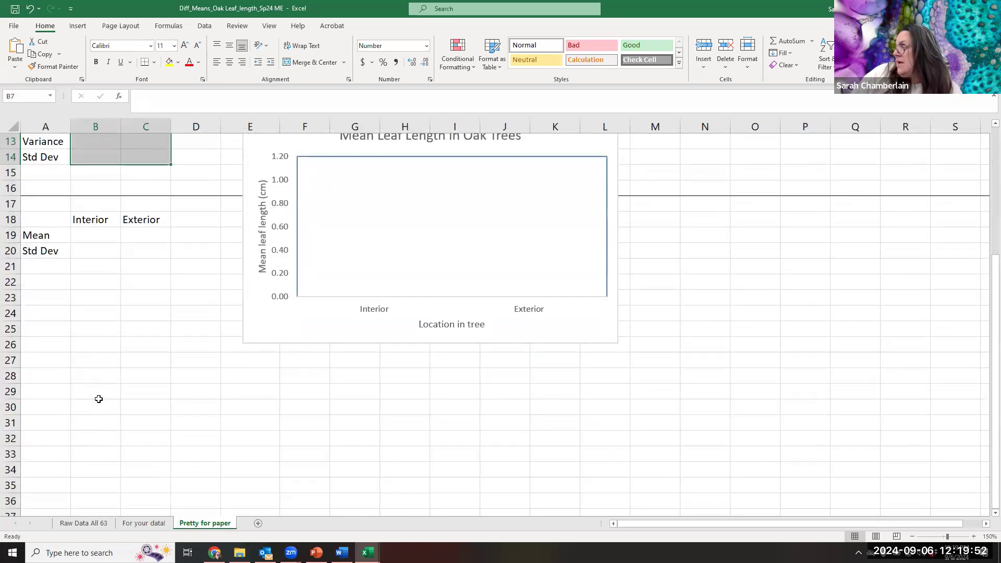
scroll(247, 403, "up", 4)
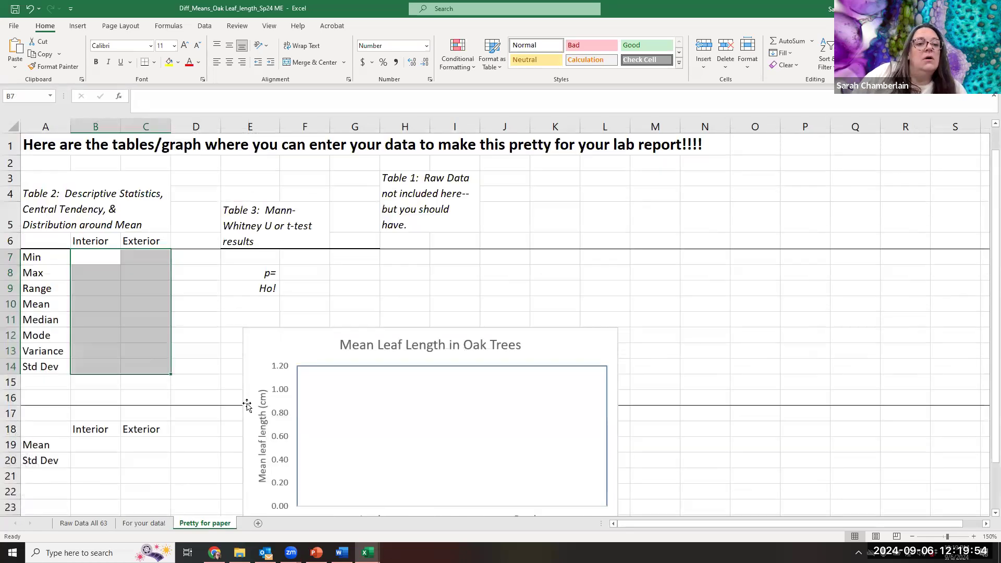
- Point out Table 2 in A3:C14 and its interior and exterior Min cells
left_click(105, 258)
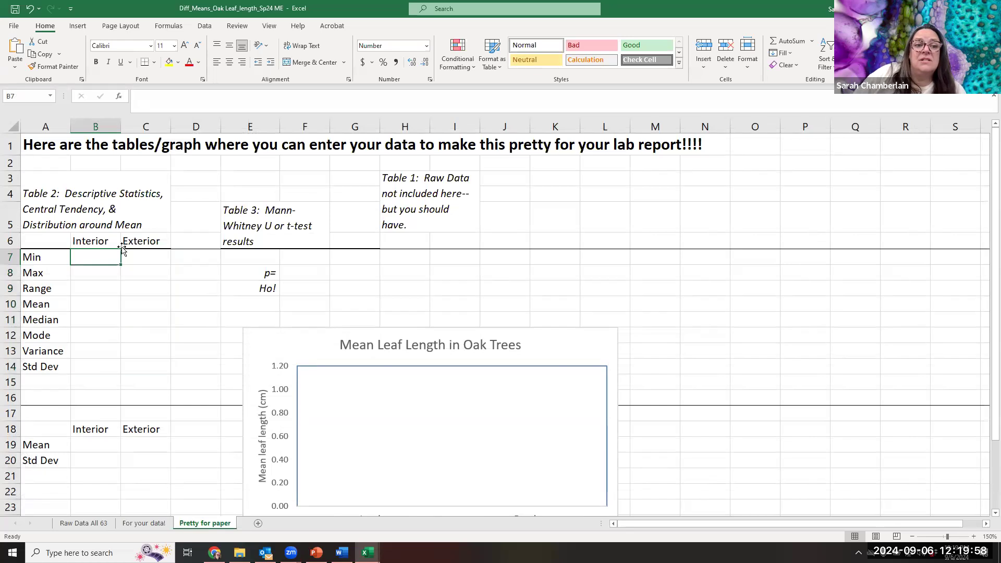
left_click_drag(39, 183, 110, 362)
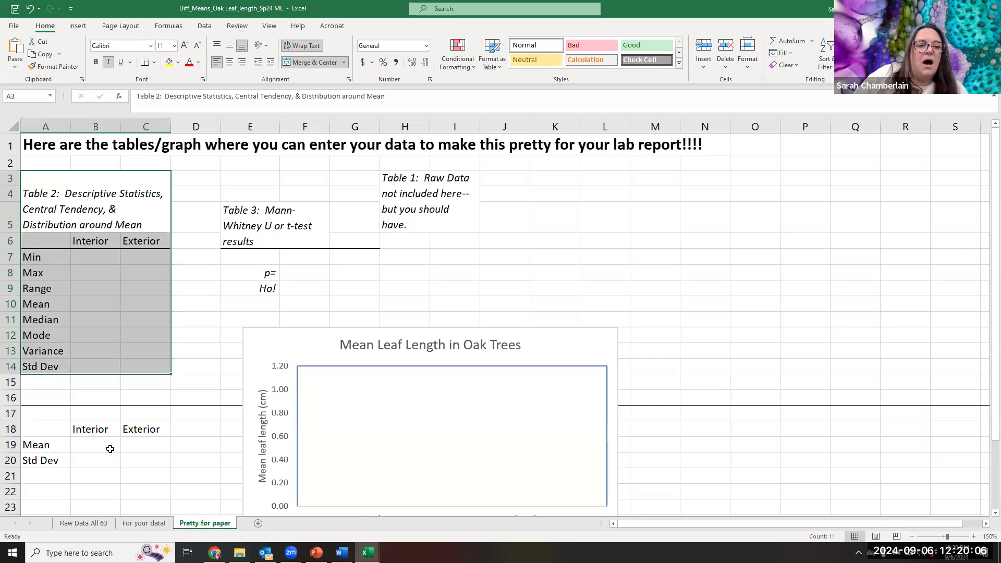
left_click(98, 260)
left_click(141, 260)
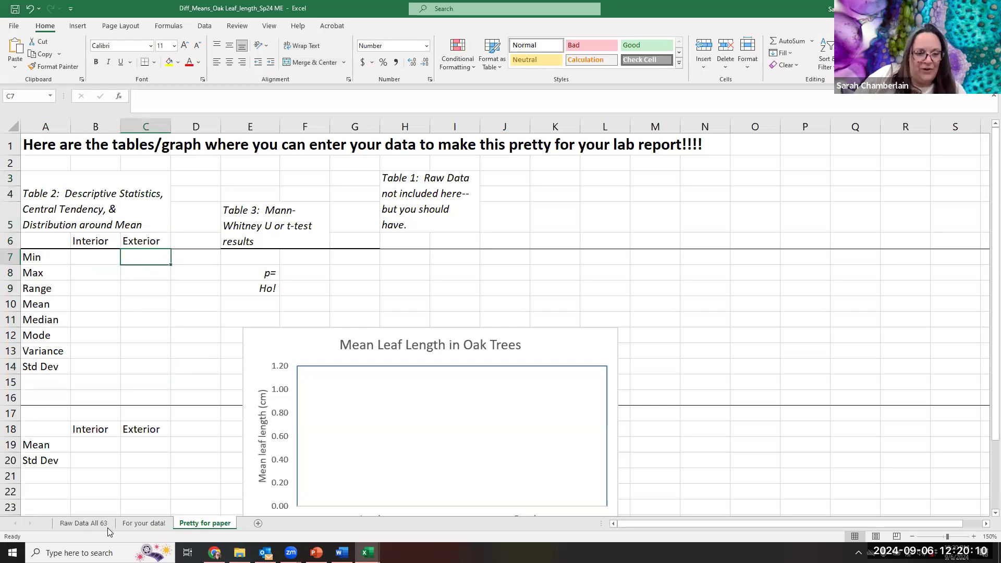
- Return to the For your data! sheet and point out the leaf length entry range B3:C12
left_click(130, 524)
left_click(82, 183)
left_click_drag(63, 157, 103, 245)
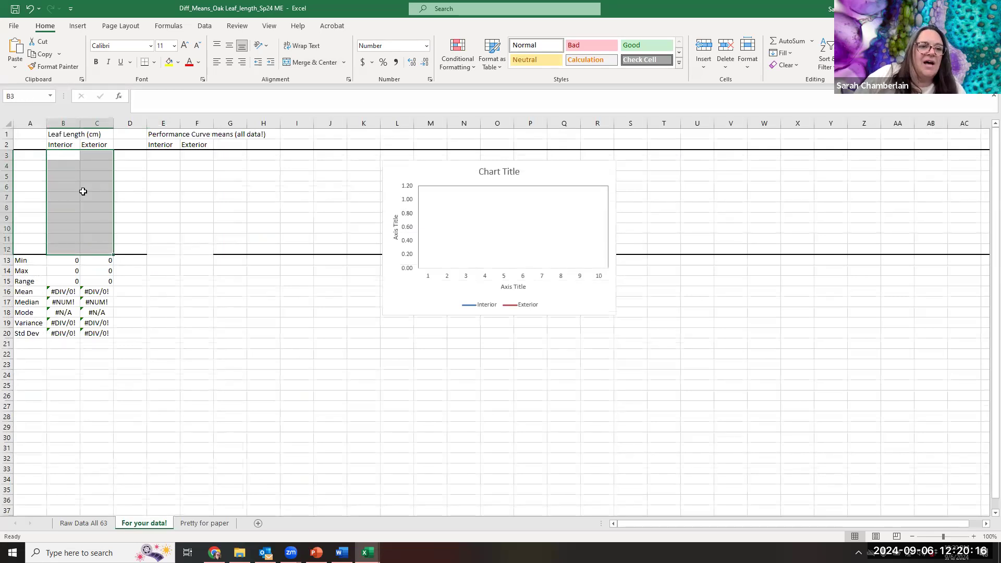
left_click(141, 433)
- Copy the descriptive statistics in B13:C20 and paste them as values into Table 2 on the Pretty for paper sheet, starting at B7
left_click_drag(67, 261, 99, 268)
left_click_drag(108, 323, 107, 335)
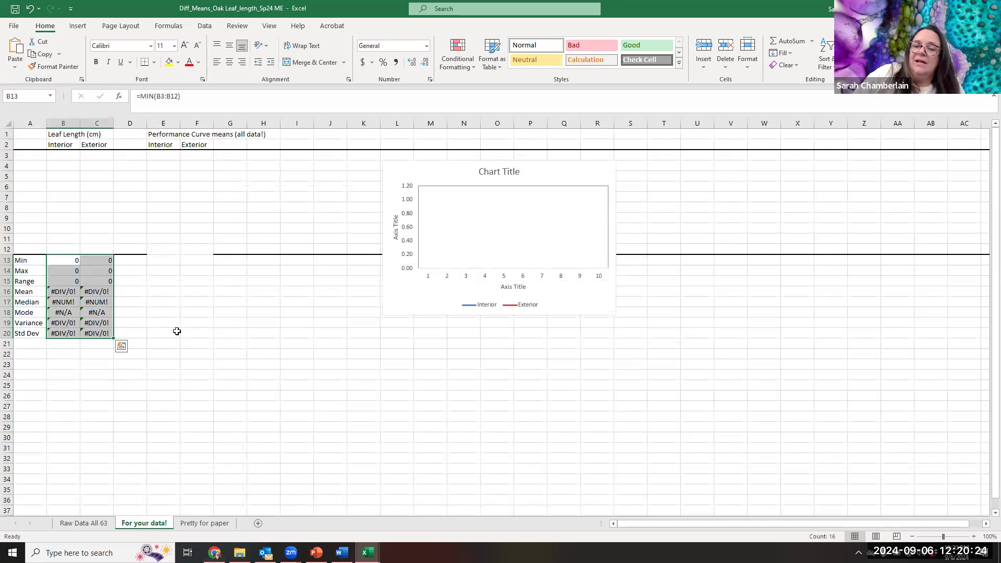
right_click(100, 290)
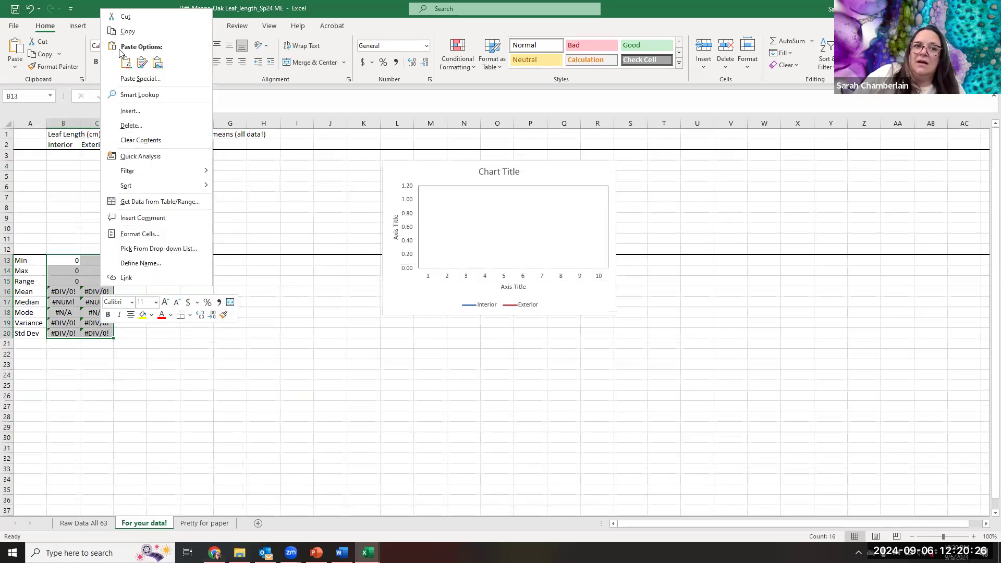
left_click(129, 32)
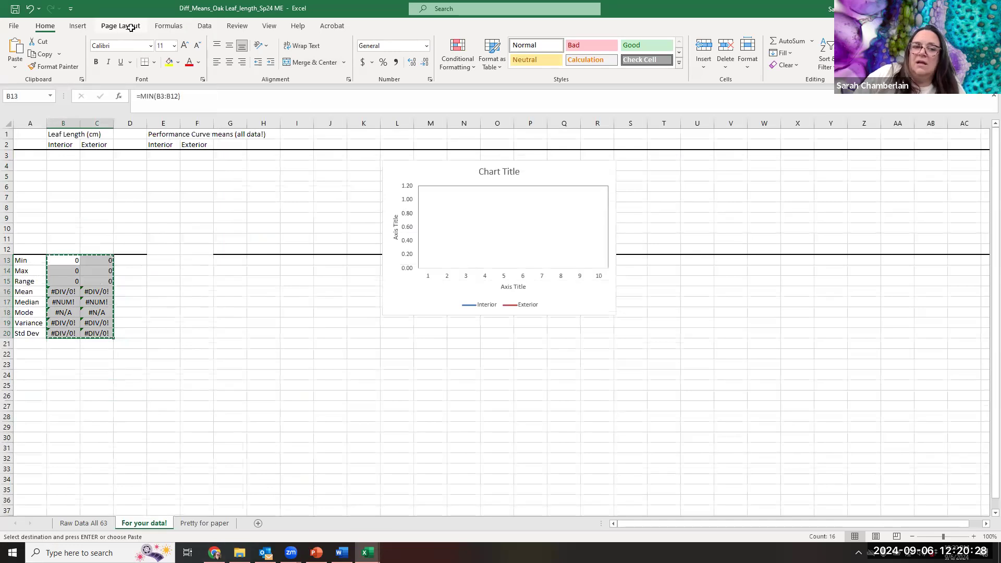
left_click(201, 523)
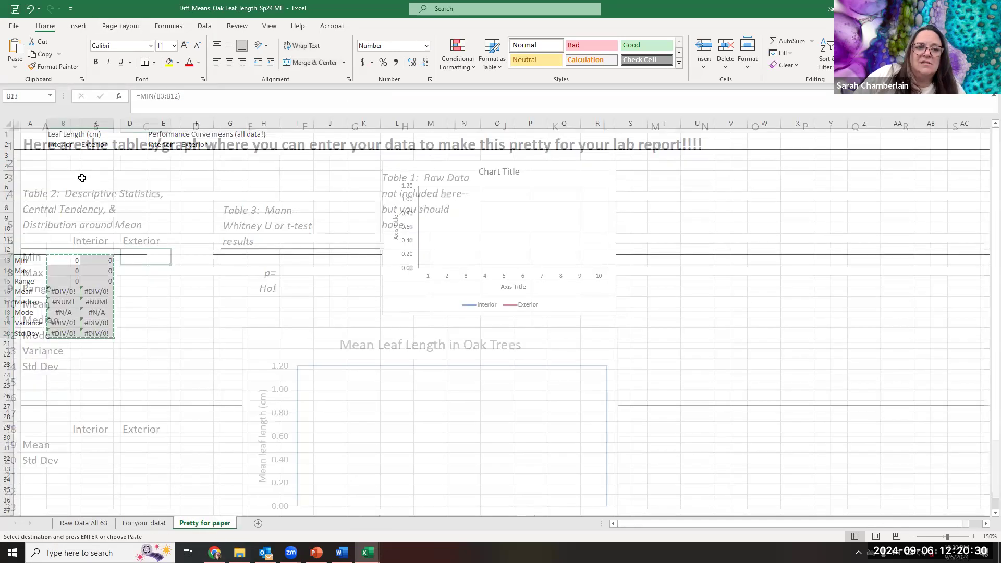
left_click(81, 254)
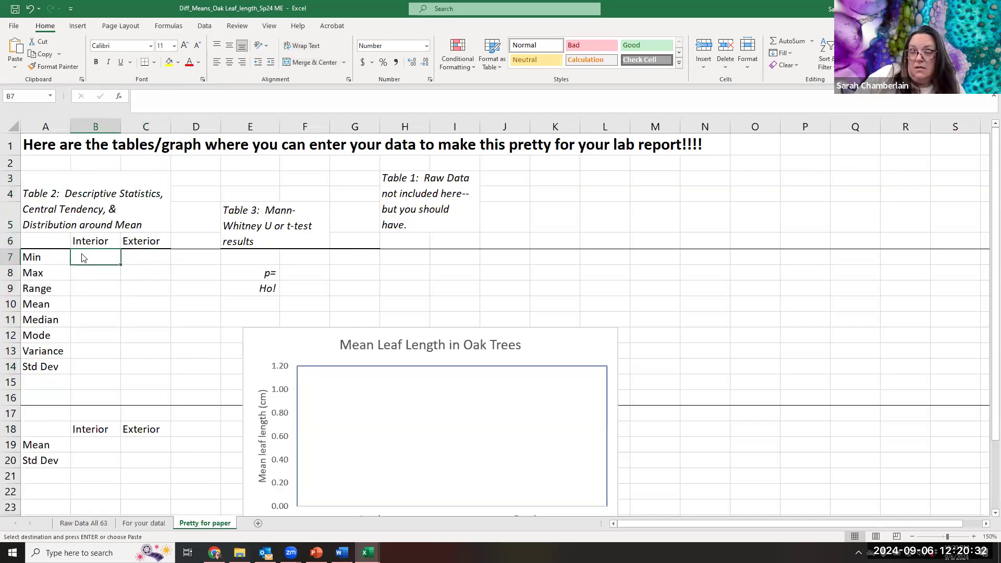
right_click(82, 257)
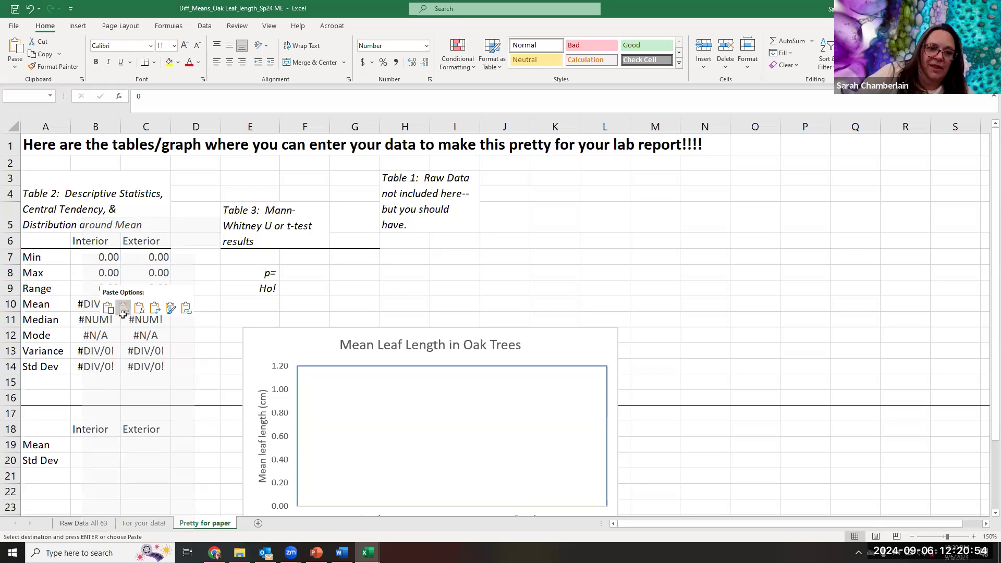
left_click(123, 312)
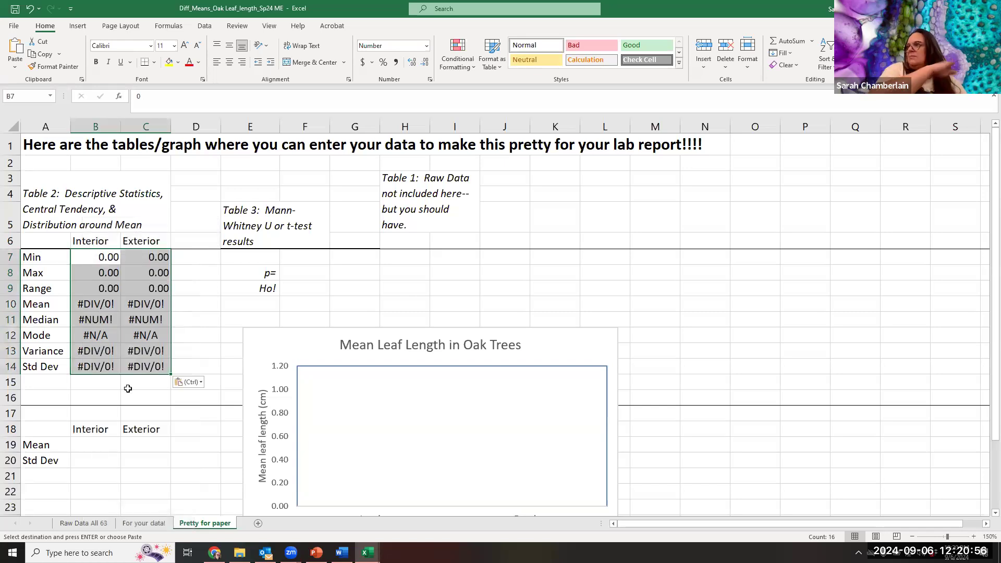
- Clear the pasted statistics from B7:C14 in Table 2 and point out Table 3 in E5:F9
key("Delete")
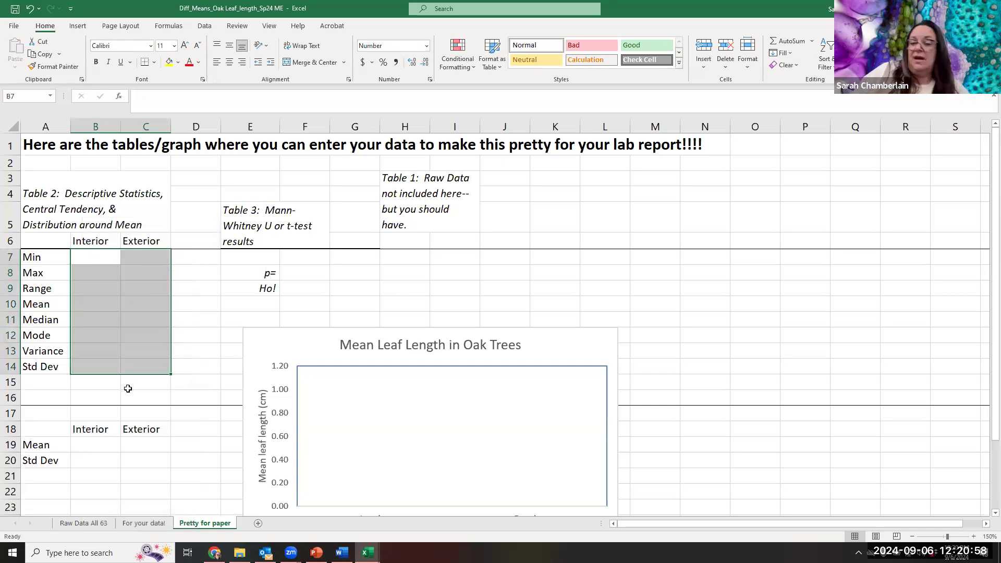
left_click(275, 254)
left_click_drag(278, 215, 294, 287)
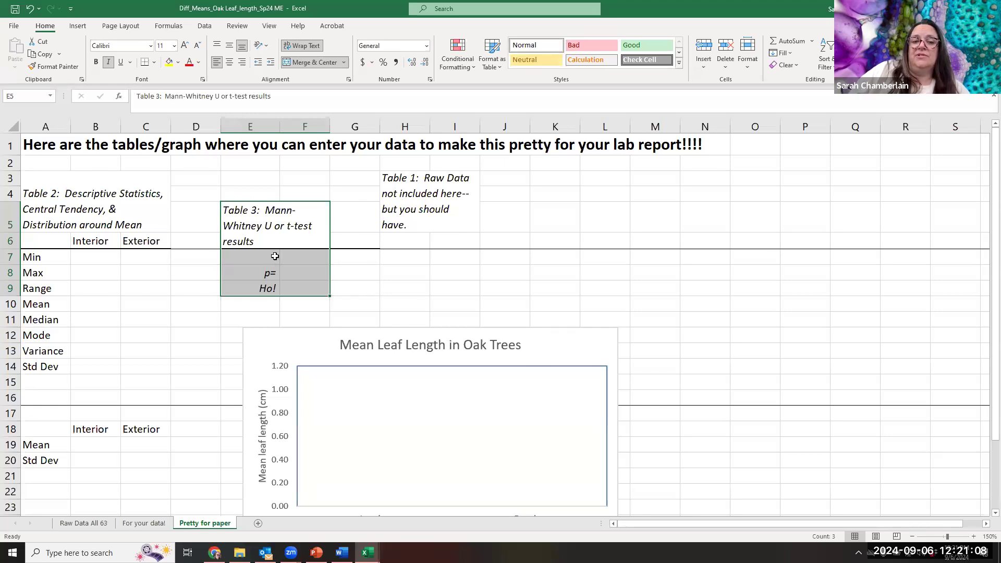
- Enter the label "t or U=" in cell E7 of Table 3, above the p= row
left_click(275, 254)
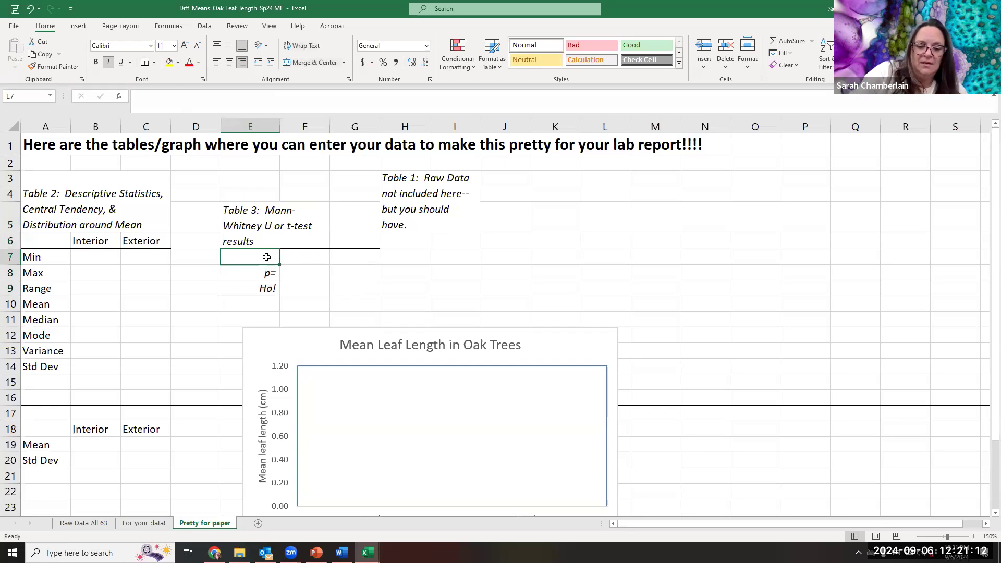
type("t")
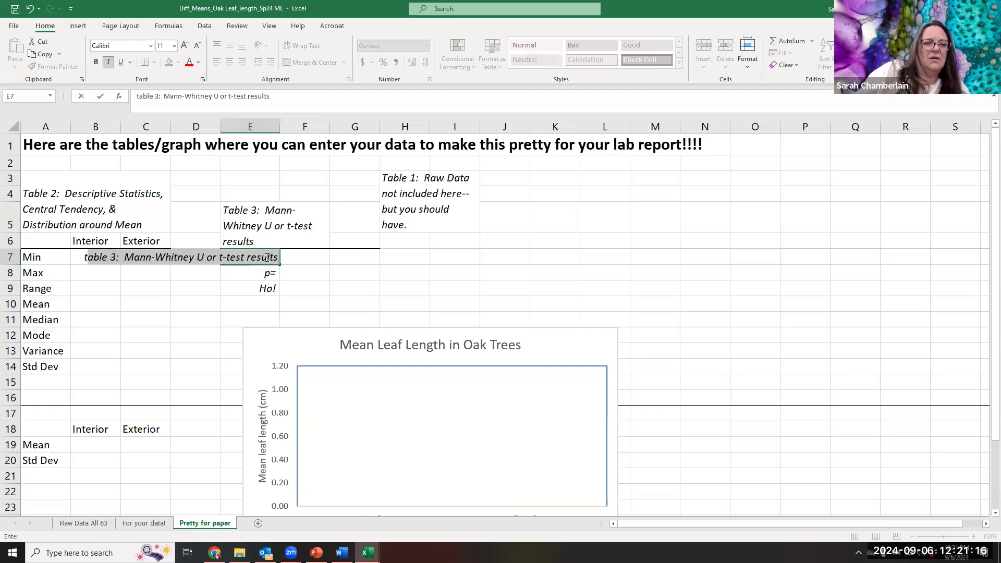
left_click(339, 256)
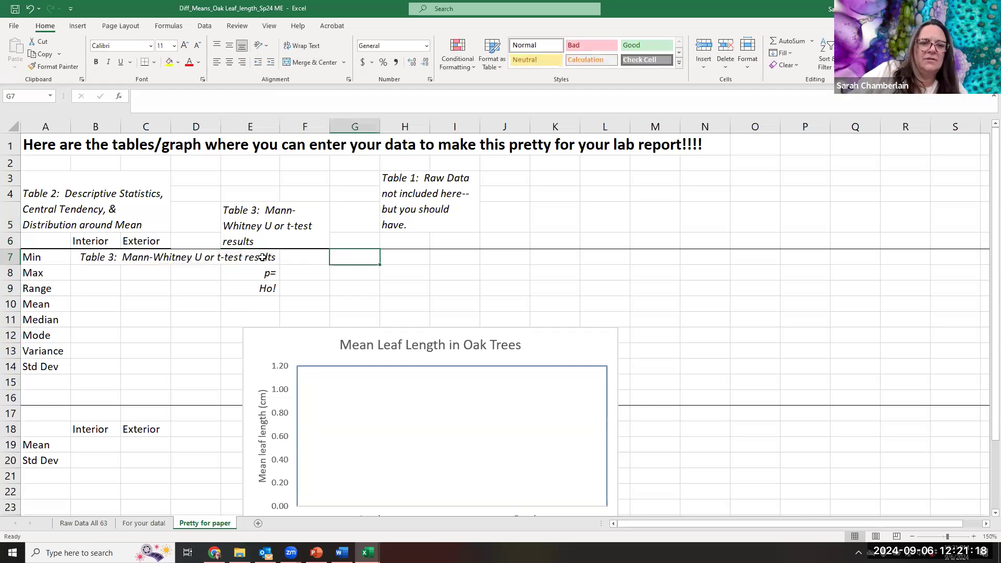
left_click(262, 257)
left_click_drag(273, 106, 129, 105)
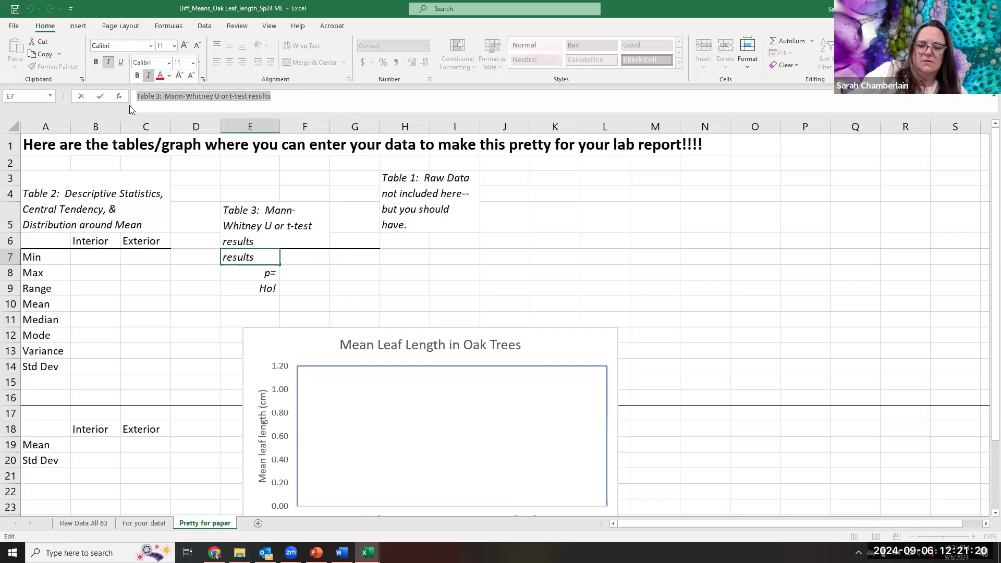
key("BackSpace")
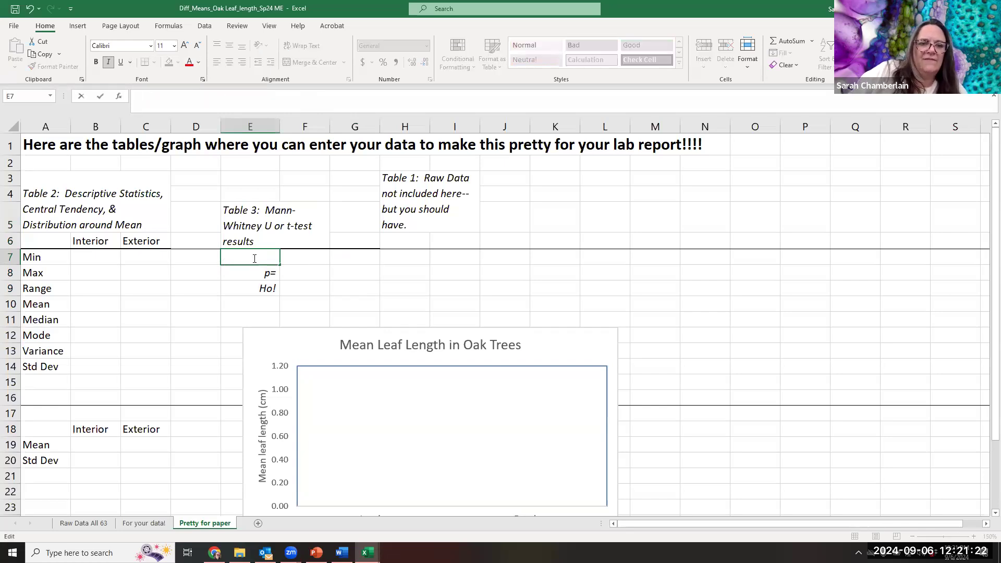
type("t or")
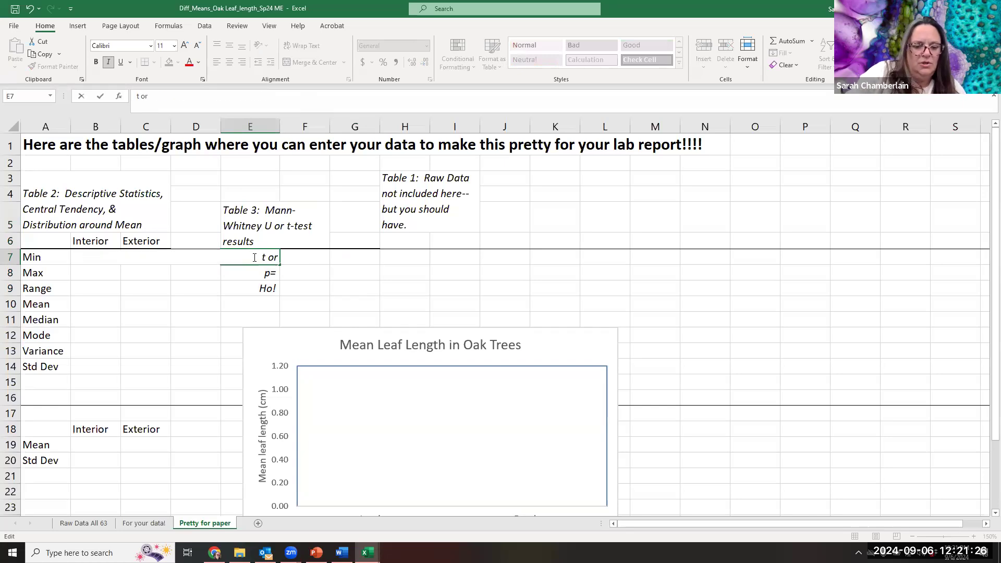
type(" U")
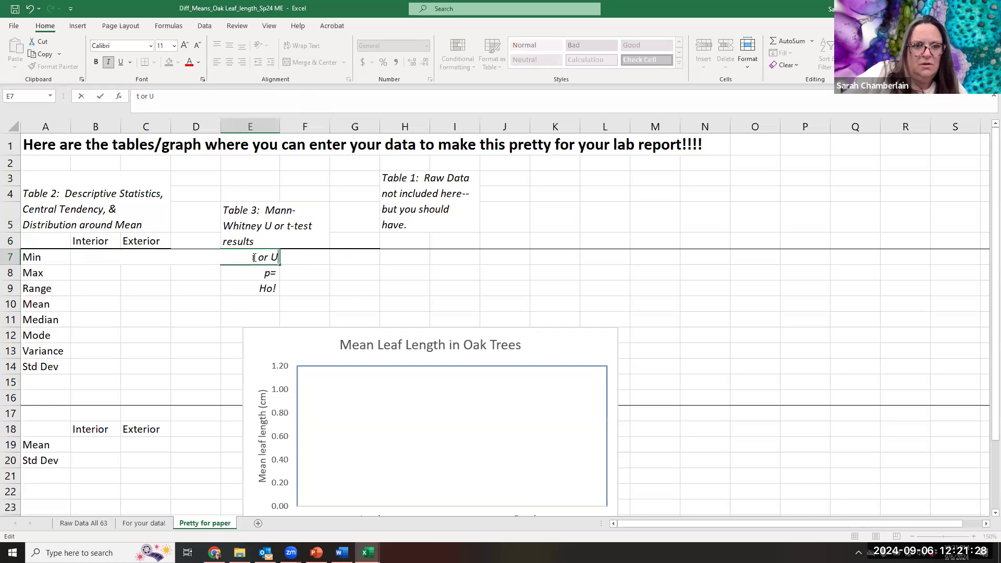
type("+")
key("BackSpace")
type("=")
left_click(299, 297)
- Point out the Ho! cell in Table 3 and the Table 1 raw data note, and open the For your data! sheet
left_click(272, 292)
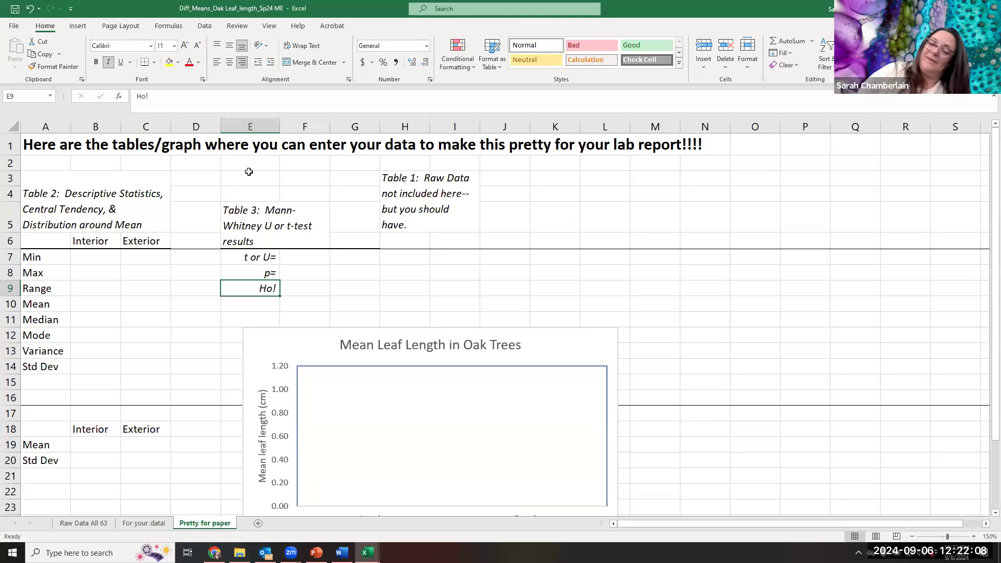
left_click(411, 177)
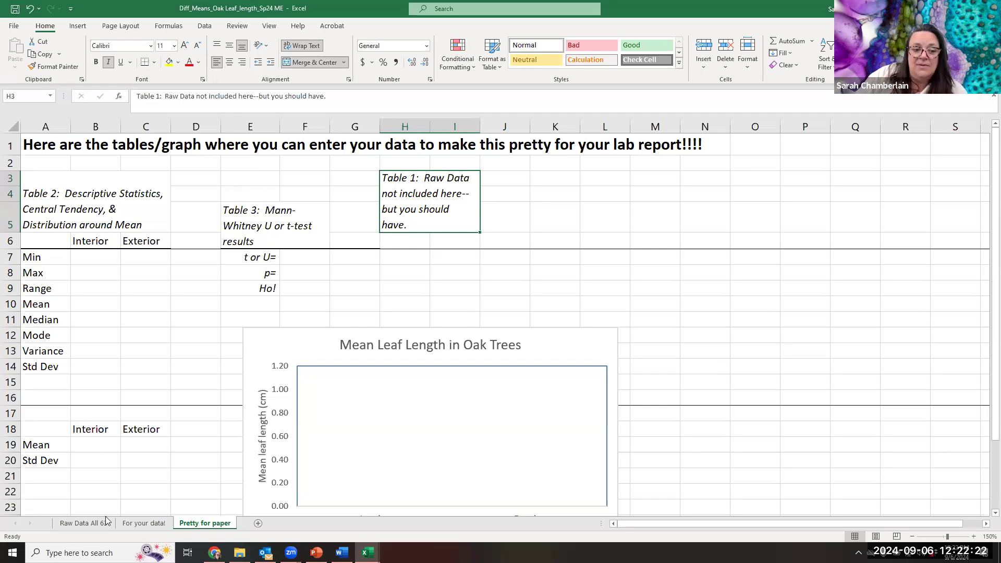
left_click(140, 523)
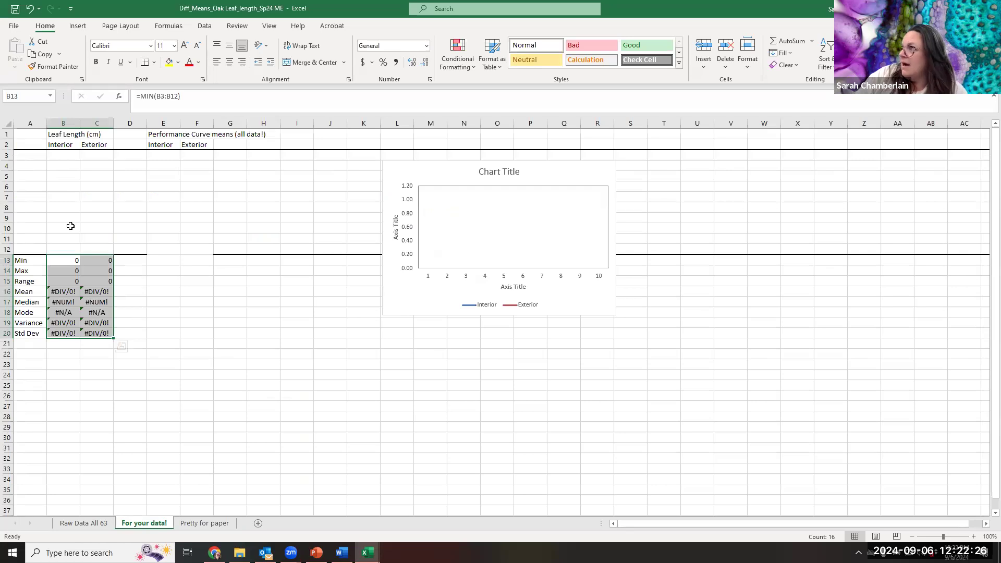
- Return to the Pretty for paper sheet and point out the chart's source cells, the Table 2 means in B10:C10 and the Mean cells B19:C19
left_click(204, 523)
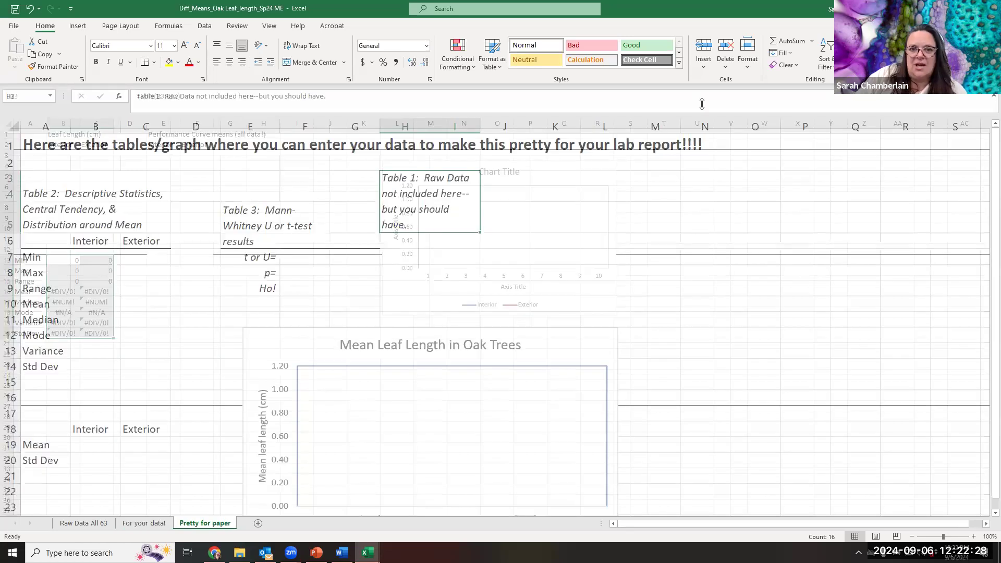
scroll(219, 272, "down", 3)
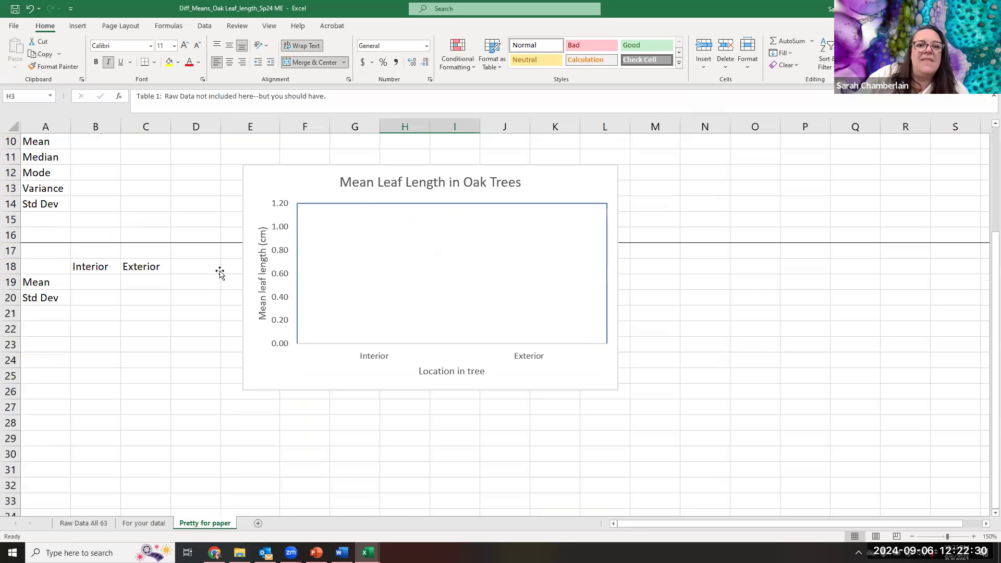
left_click(563, 190)
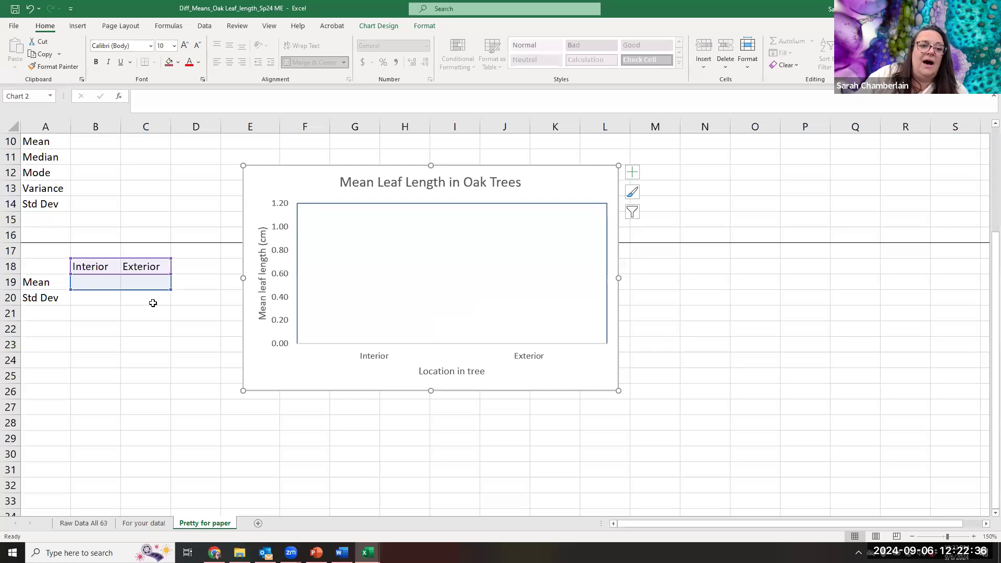
scroll(434, 326, "up", 3)
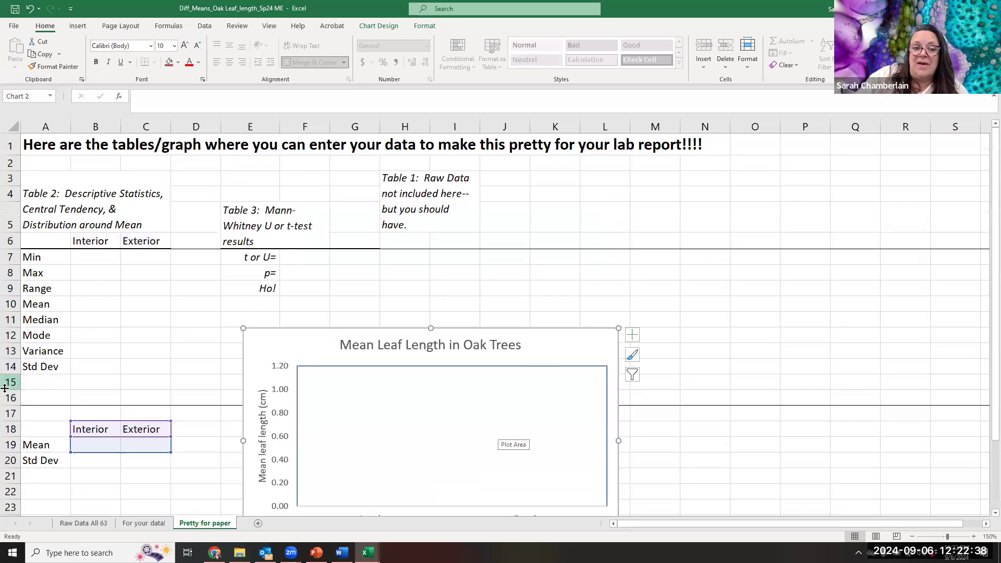
scroll(179, 317, "down", 1)
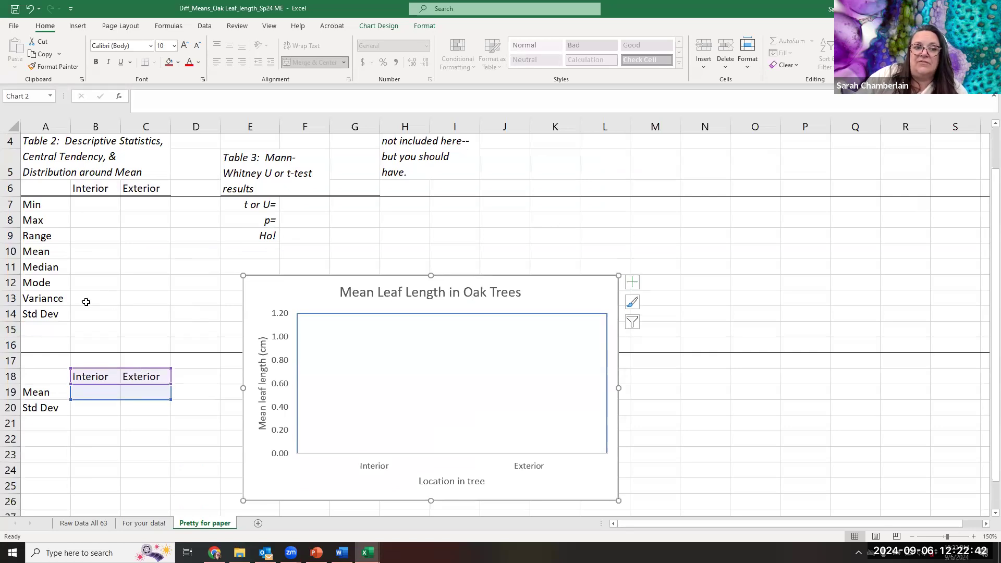
left_click(80, 250)
left_click_drag(79, 250, 142, 254)
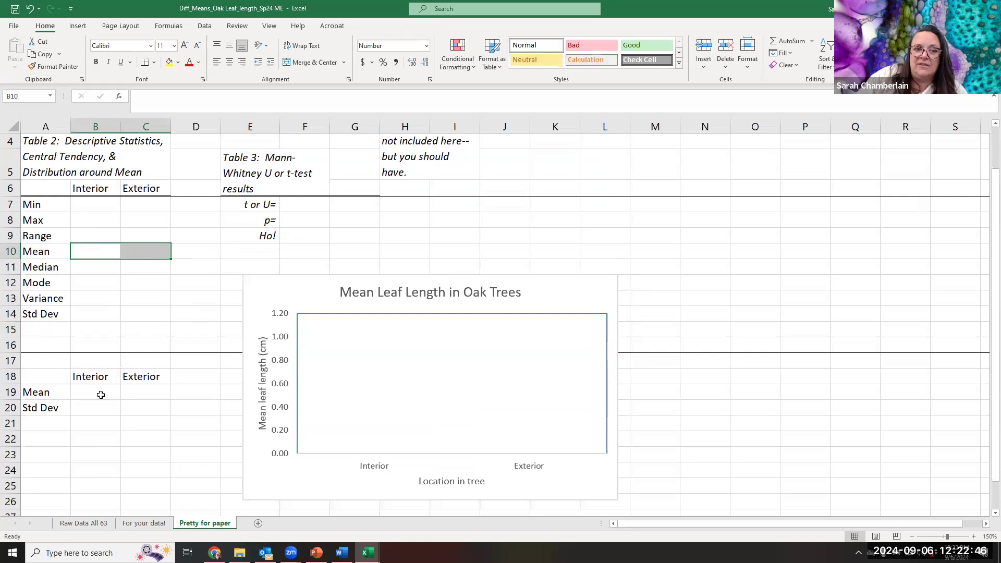
left_click_drag(97, 396, 134, 389)
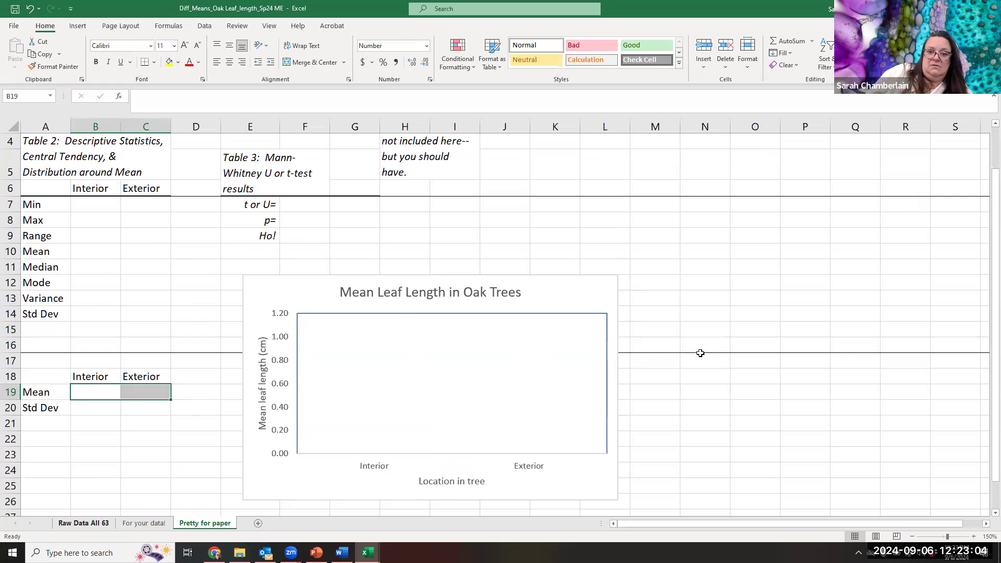
left_click(732, 392)
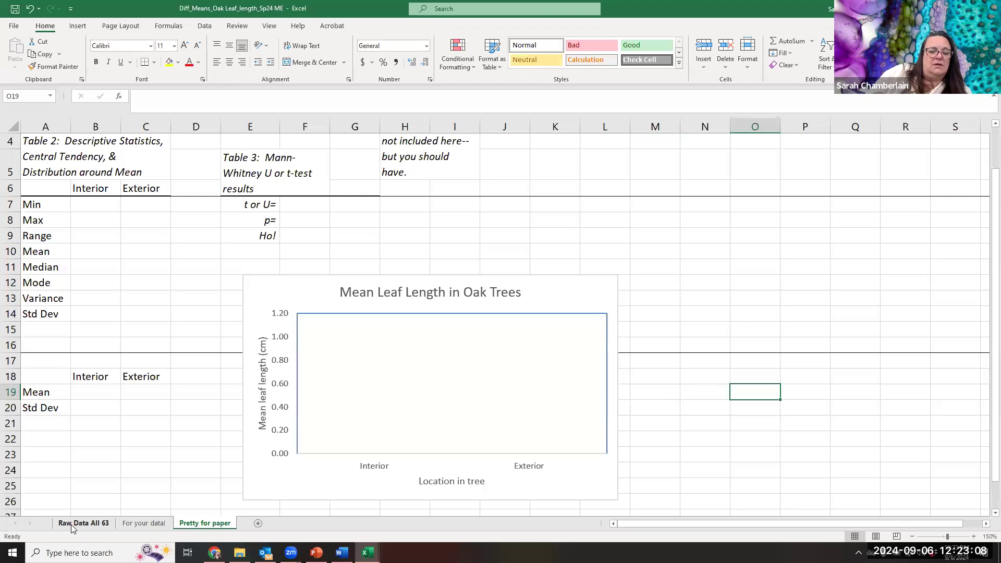
- Save a copy of the workbook in the Diff in Means folder as Diff_Means_Oak Leaf_length_F24 ME
left_click(13, 25)
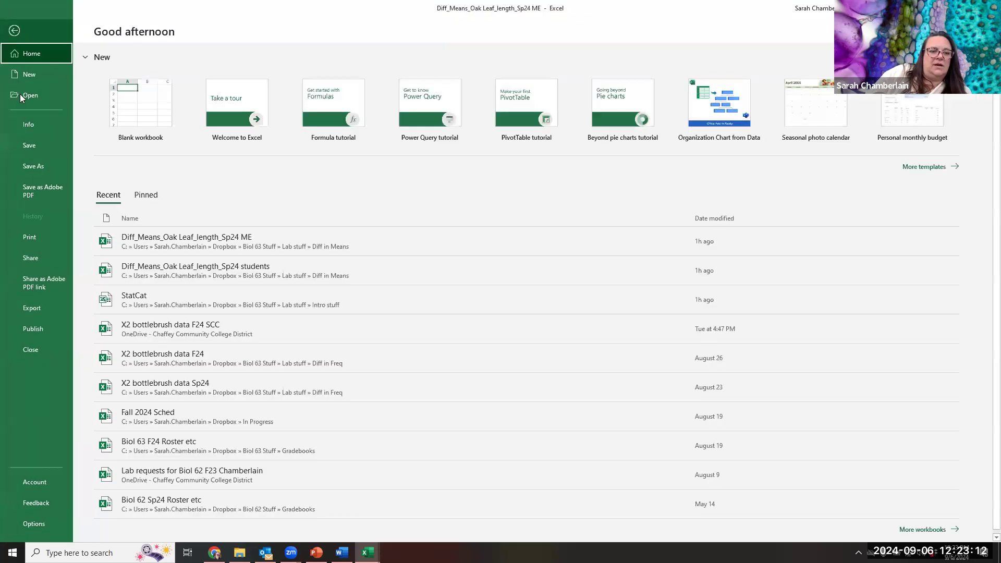
left_click(32, 168)
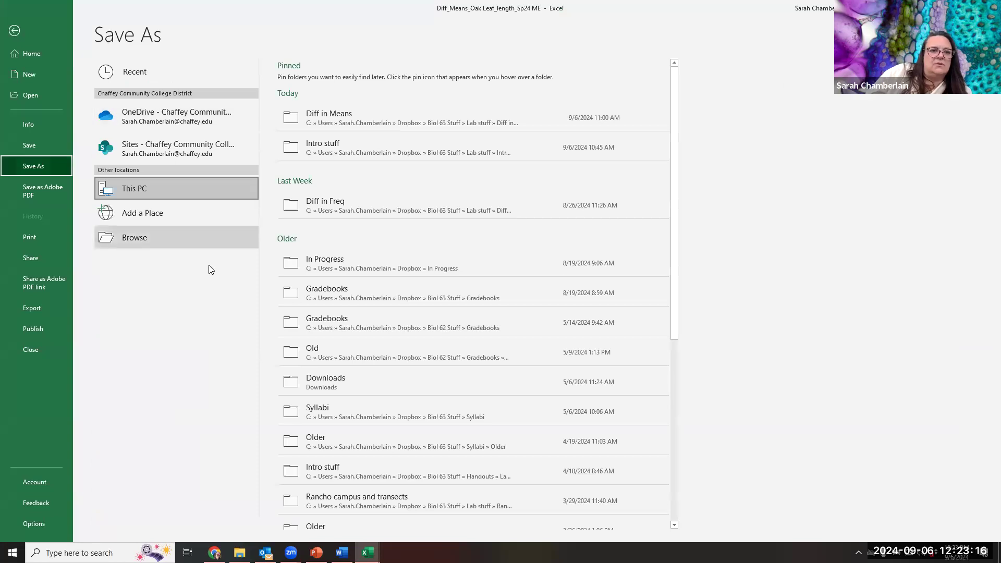
left_click(135, 238)
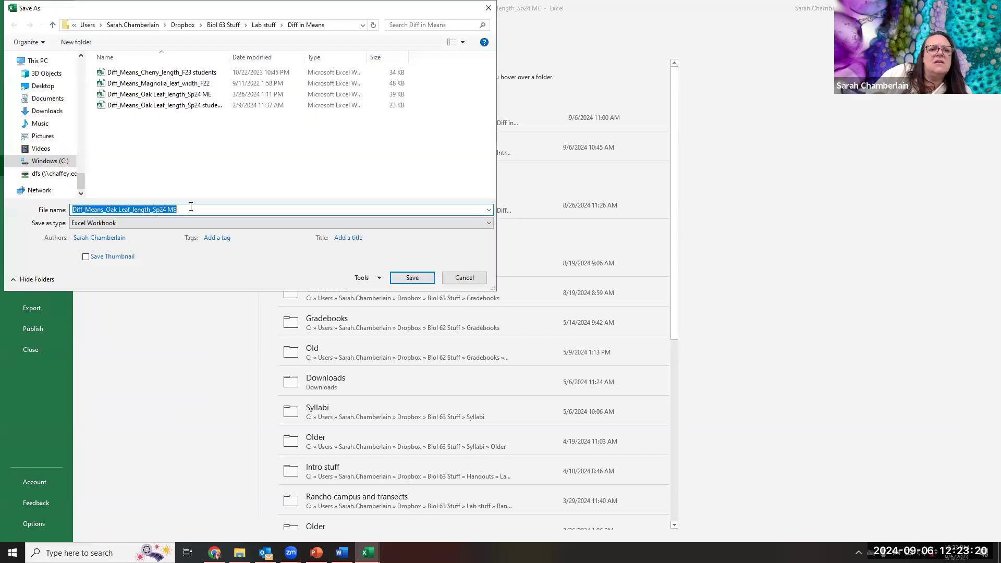
left_click(161, 209)
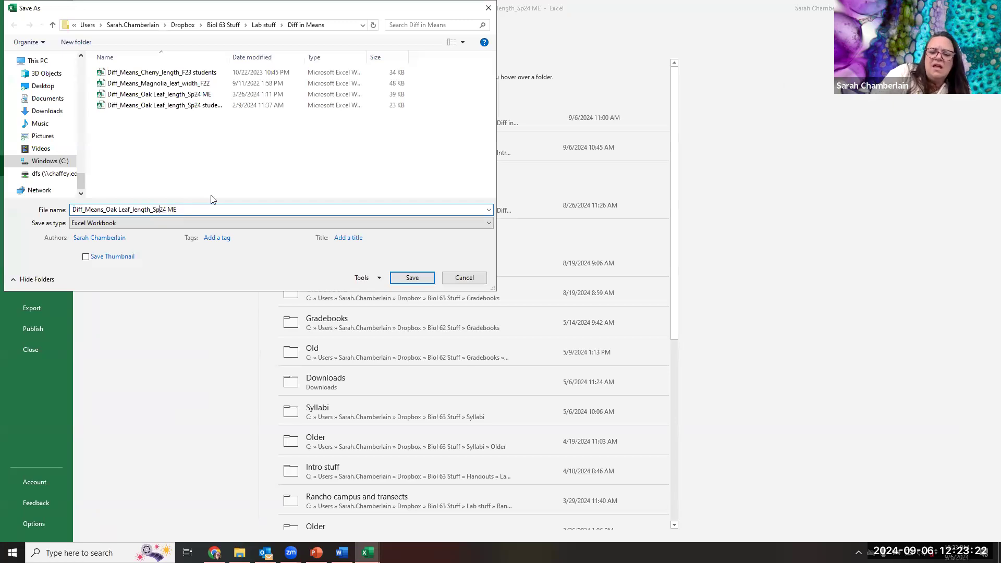
key("BackSpace")
key("BackSpace")
type("F")
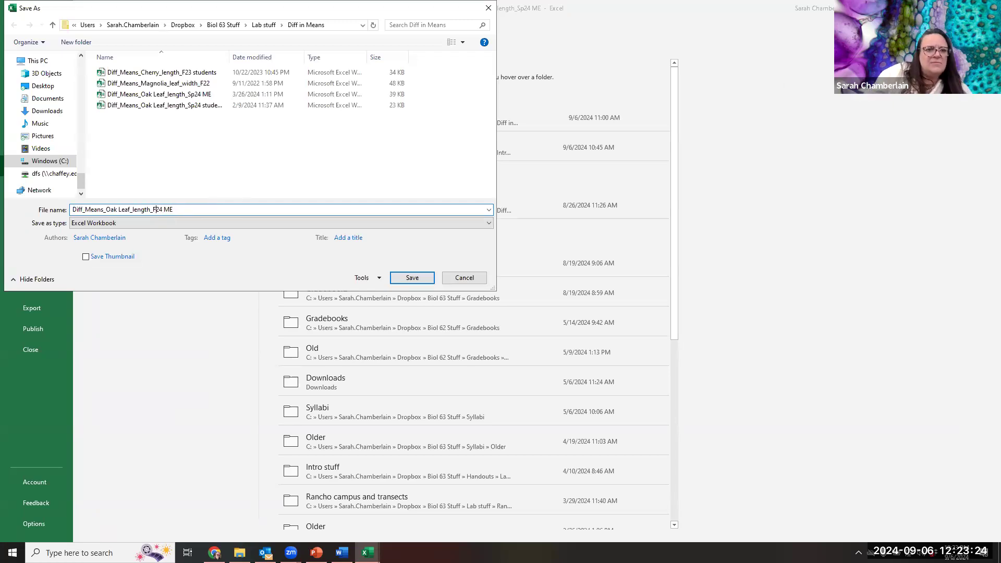
left_click(406, 279)
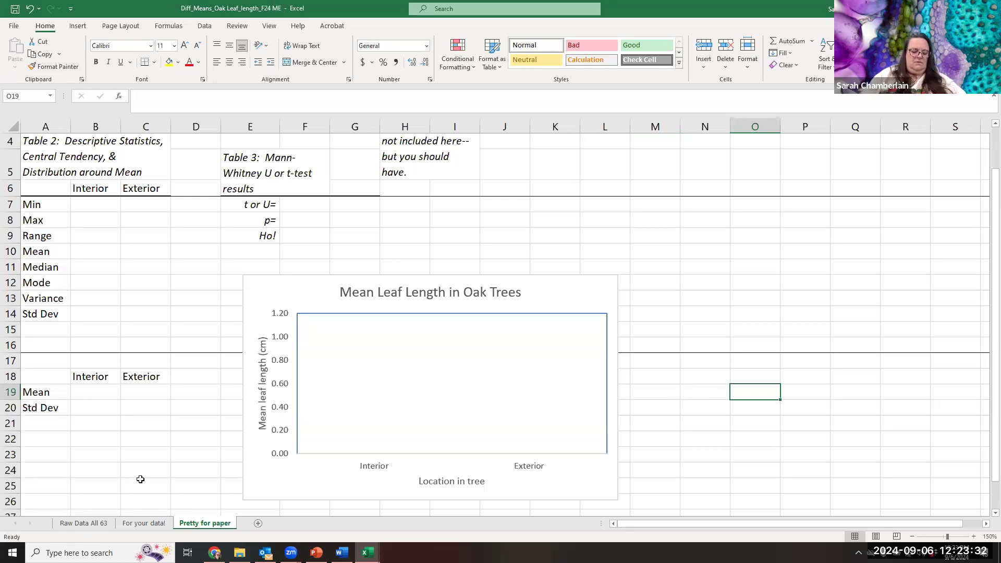
- Copy the interior and exterior descriptive statistics in B113:C120 on the Raw Data All 63 sheet
left_click(76, 524)
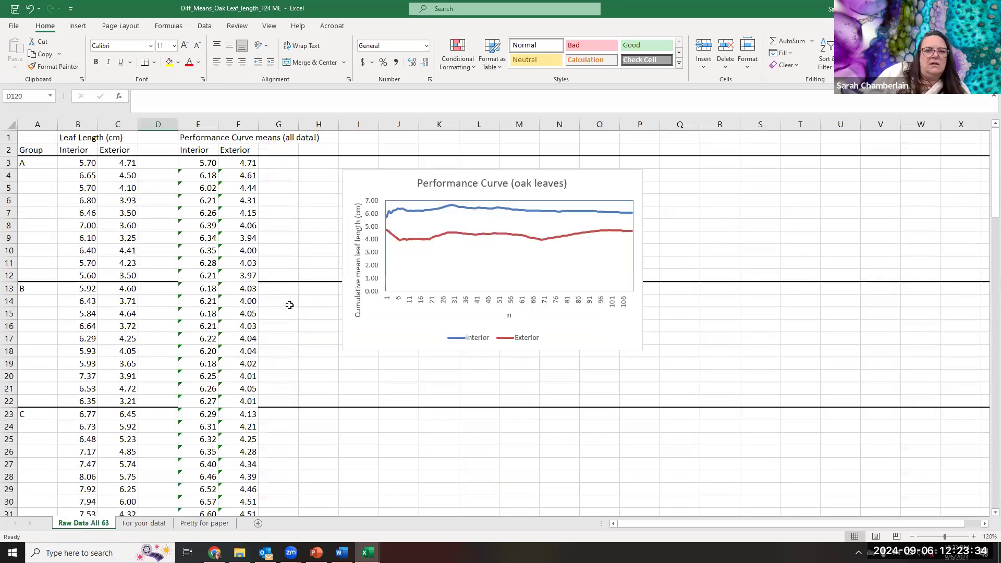
right_click(82, 525)
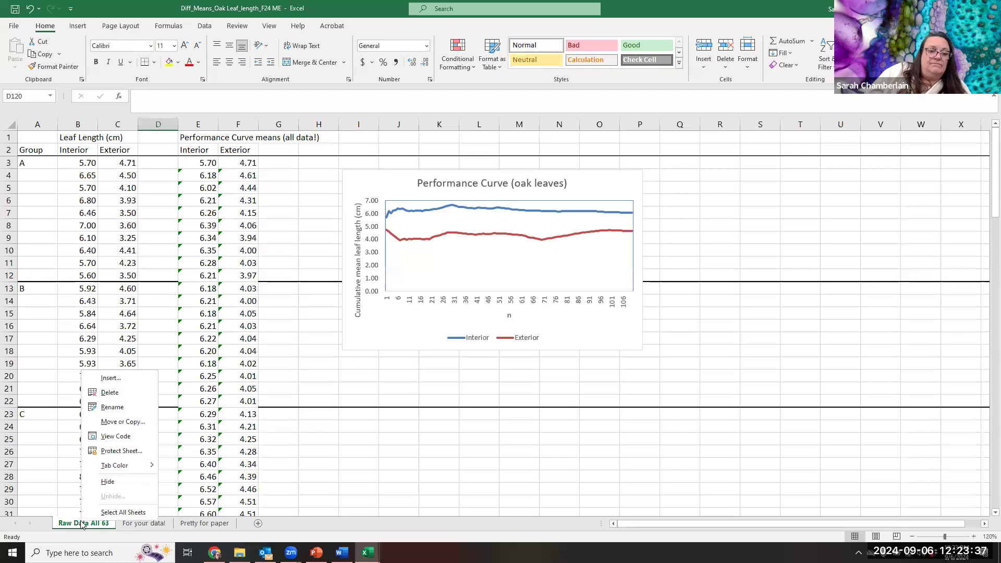
left_click(374, 477)
scroll(179, 466, "down", 3)
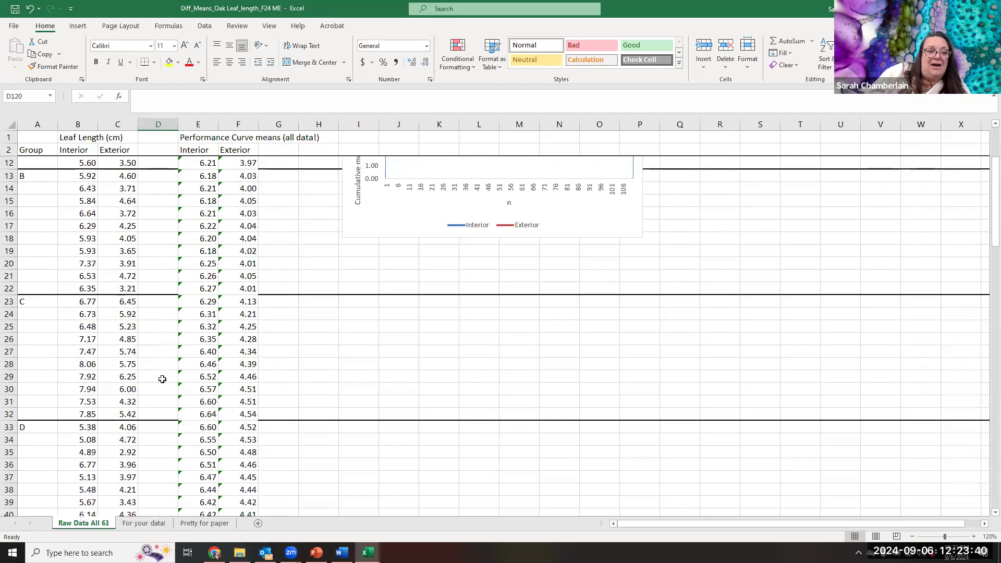
scroll(162, 379, "down", 20)
scroll(162, 380, "down", 7)
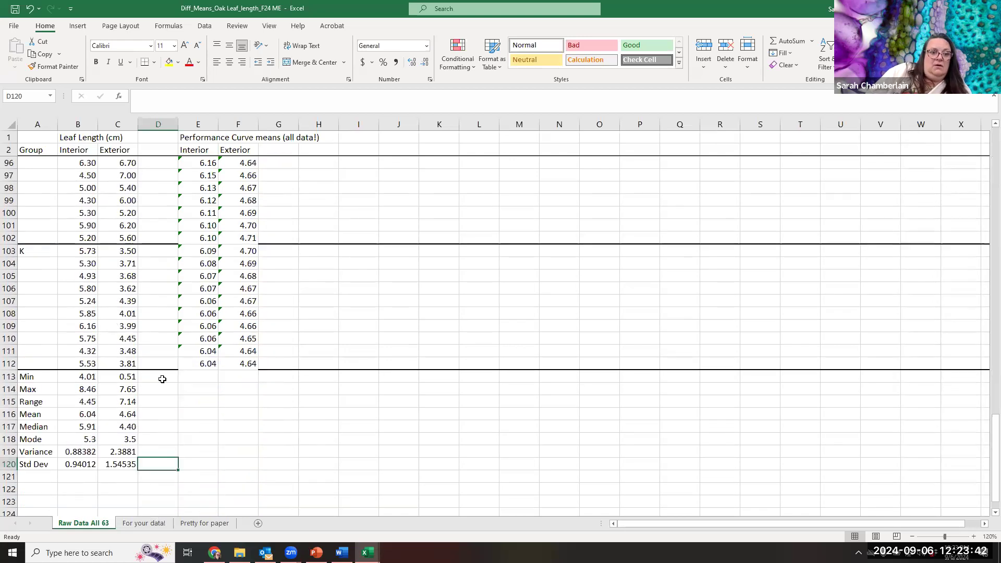
left_click_drag(89, 378, 128, 465)
right_click(125, 429)
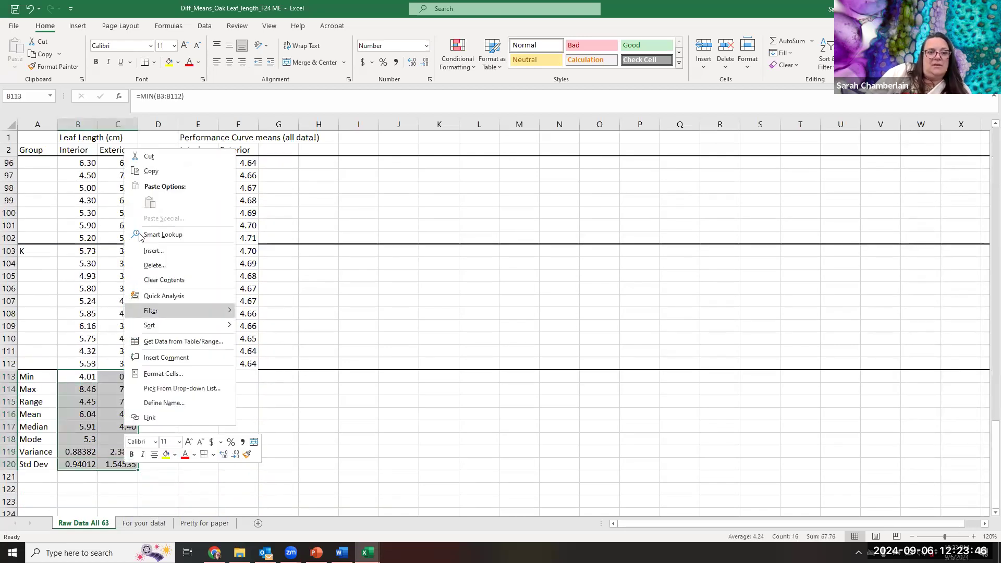
left_click(151, 172)
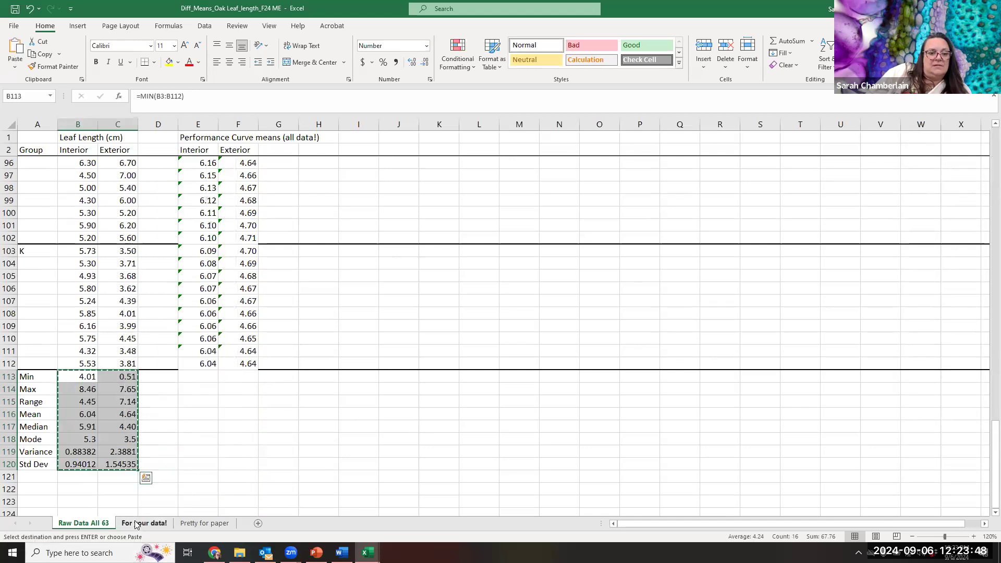
- Paste the copied statistics as values into Table 2 on the Pretty for paper sheet, starting at B7
key("ctrl+Page_Down")
key("ctrl+Page_Down")
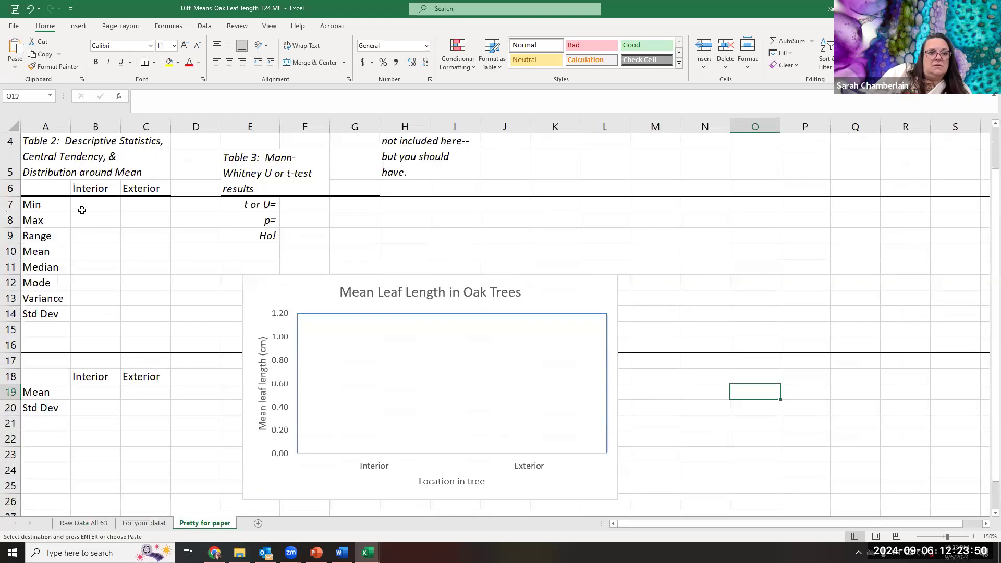
right_click(83, 205)
left_click(124, 254)
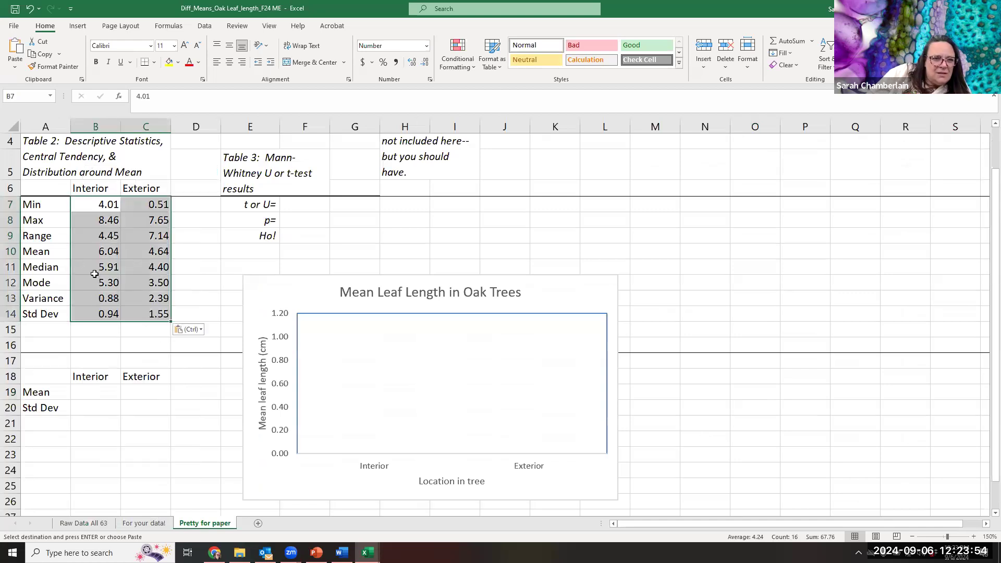
- Copy the interior and exterior means from B10:C10 of Table 2 into the chart's Mean cells B19:C19
left_click(95, 253)
left_click(140, 253, "shift")
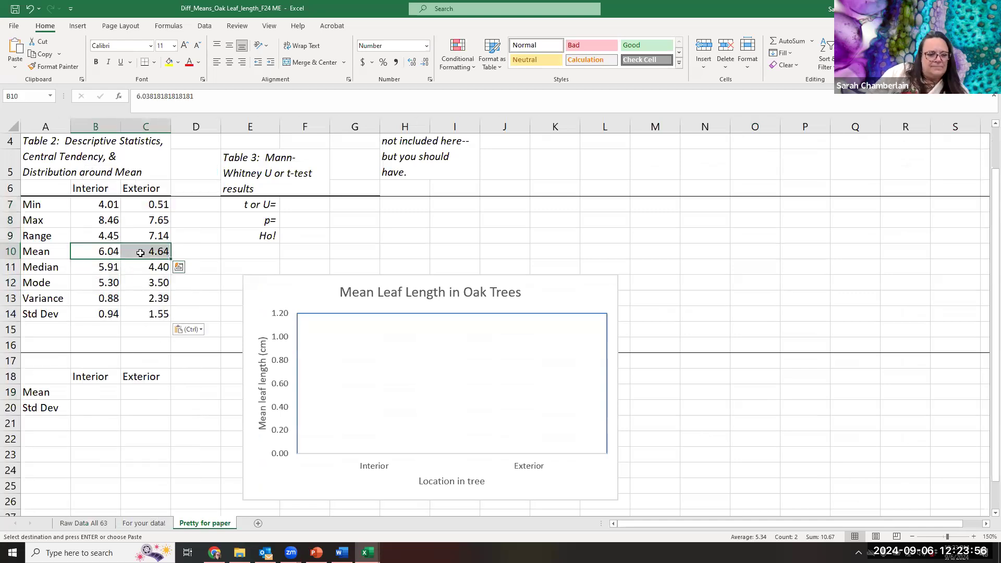
key("ctrl+c")
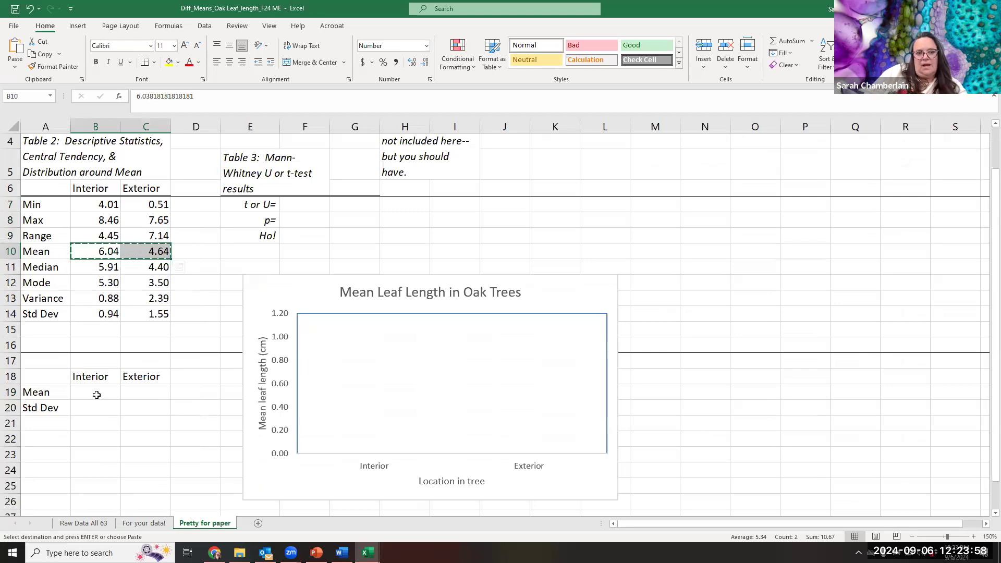
left_click(95, 396)
key("ctrl+v")
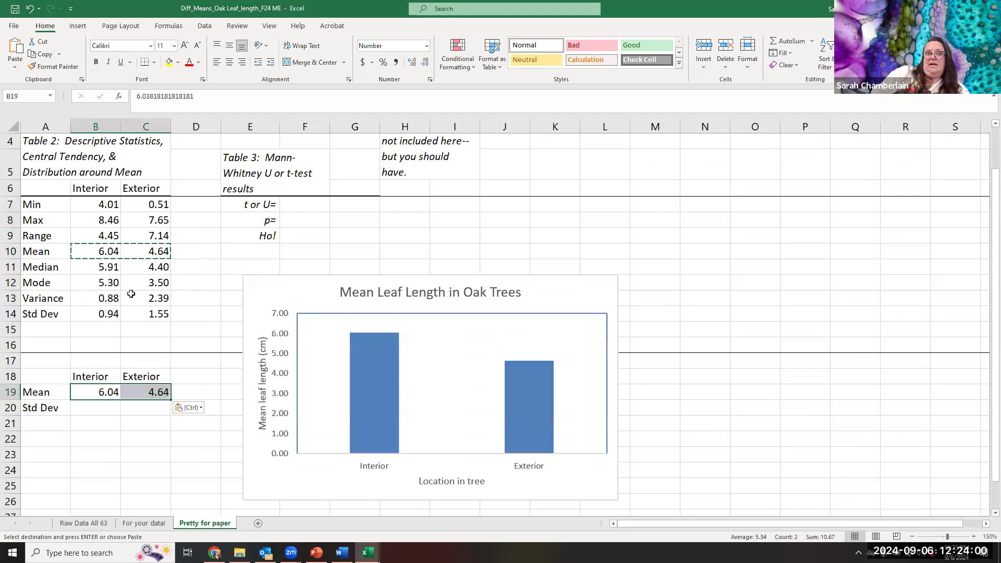
- Copy the Table 2 standard deviations in B14:C14 into the Std Dev cells B20:C20 below the means
left_click_drag(110, 314, 143, 313)
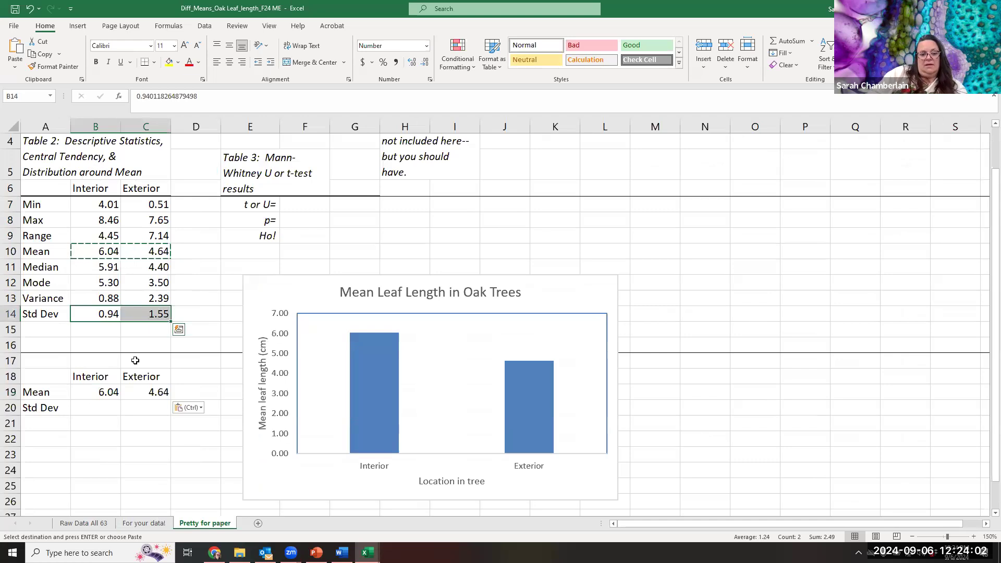
key("ctrl+c")
left_click(104, 412)
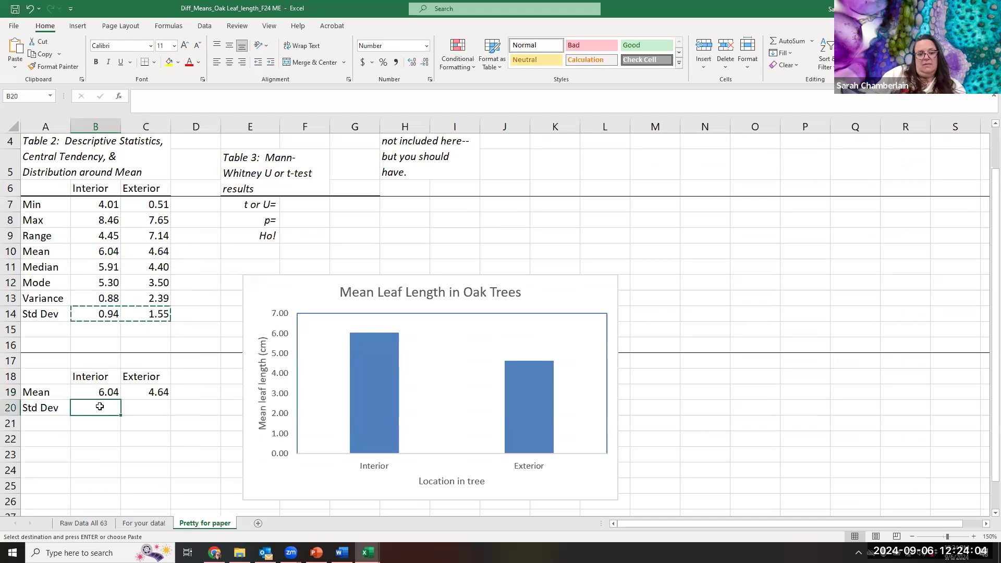
key("ctrl+v")
left_click(649, 410)
left_click(708, 409)
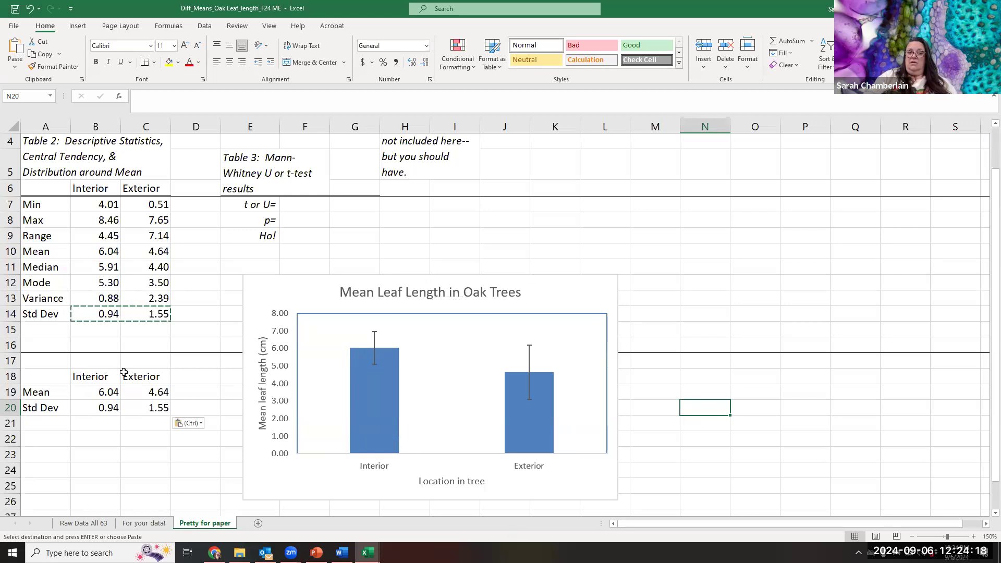
- Inspect the chart's error bar formatting and the source cells behind its custom positive and negative error values
mouse_move(546, 425)
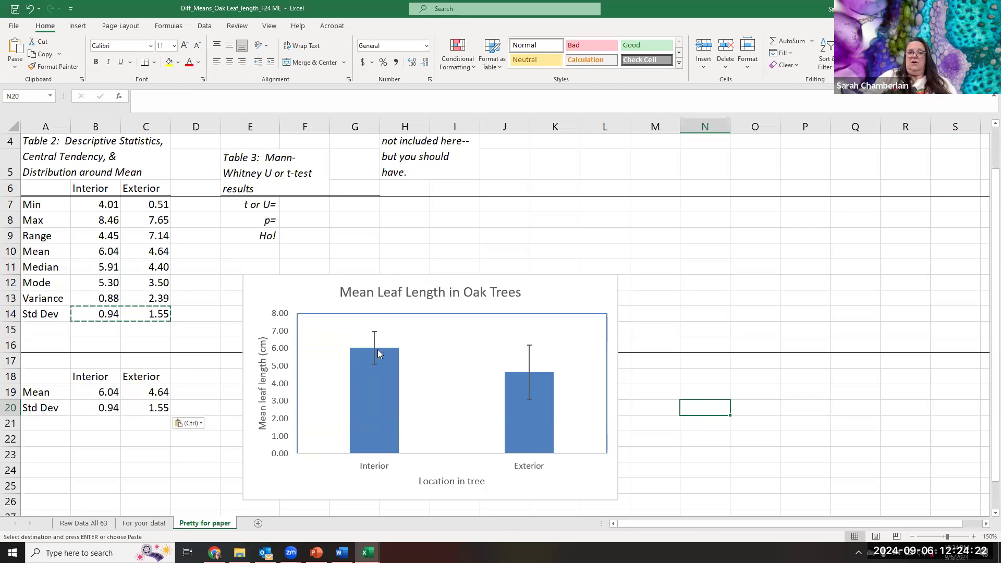
mouse_move(379, 351)
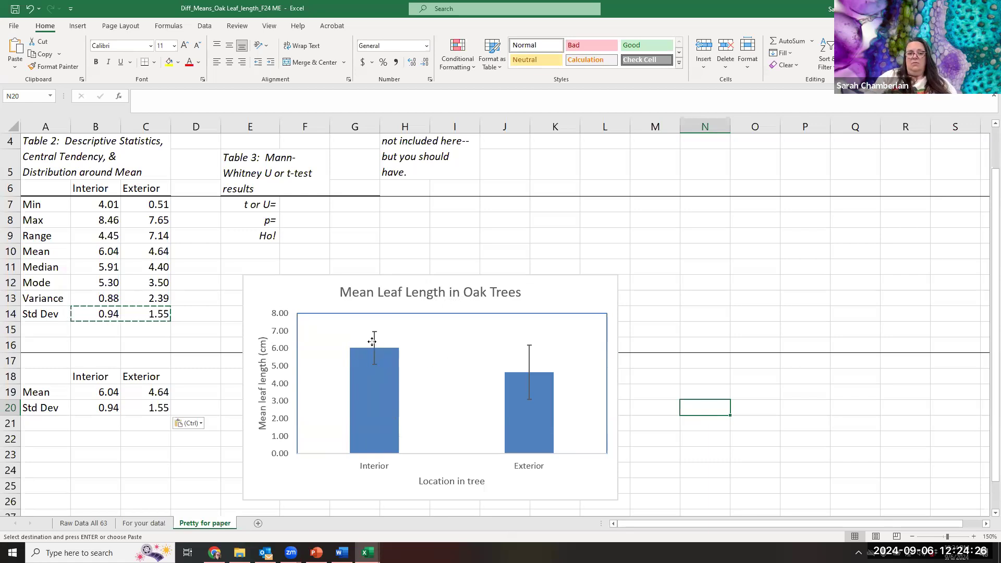
left_click(374, 342)
left_click(373, 343)
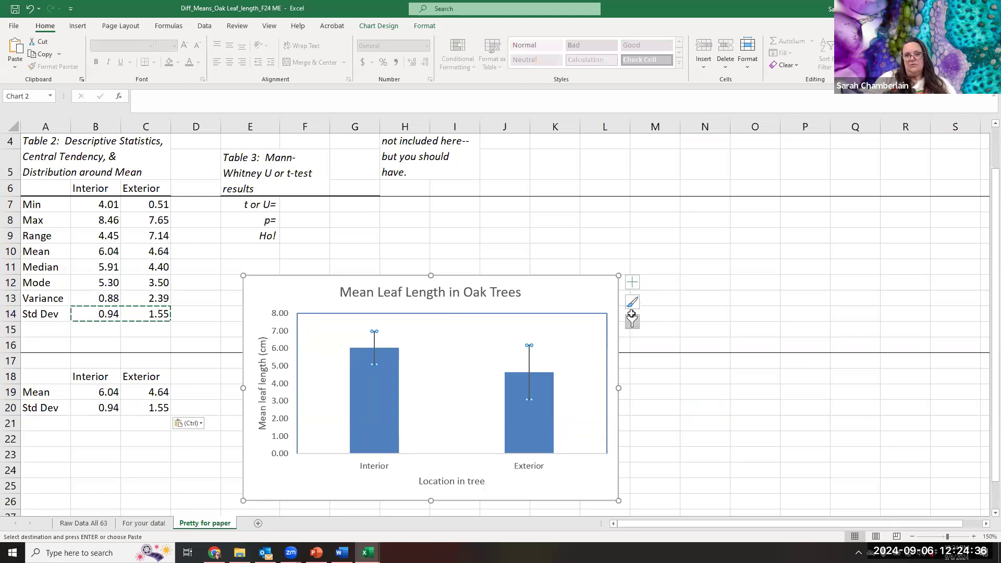
right_click(528, 365)
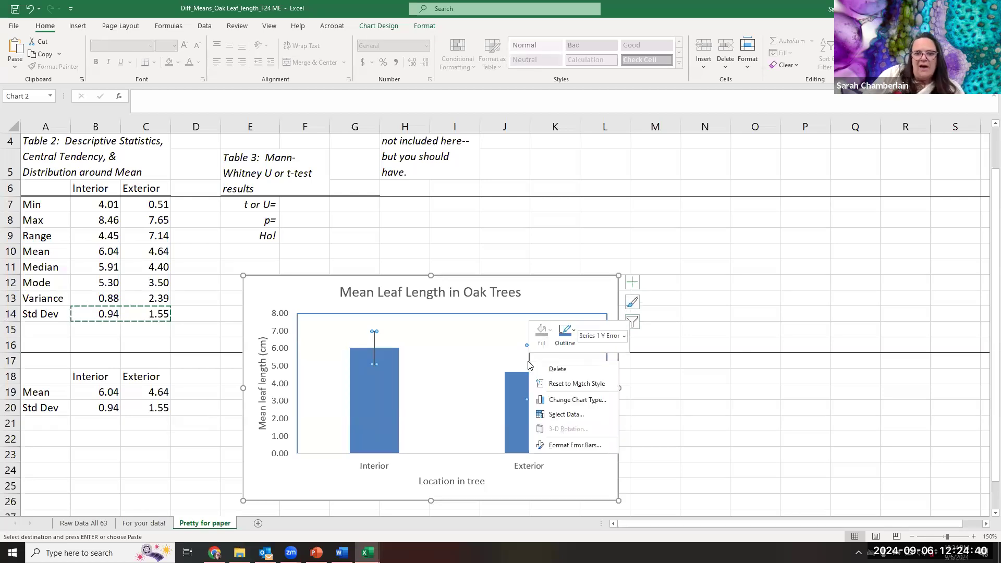
left_click(568, 446)
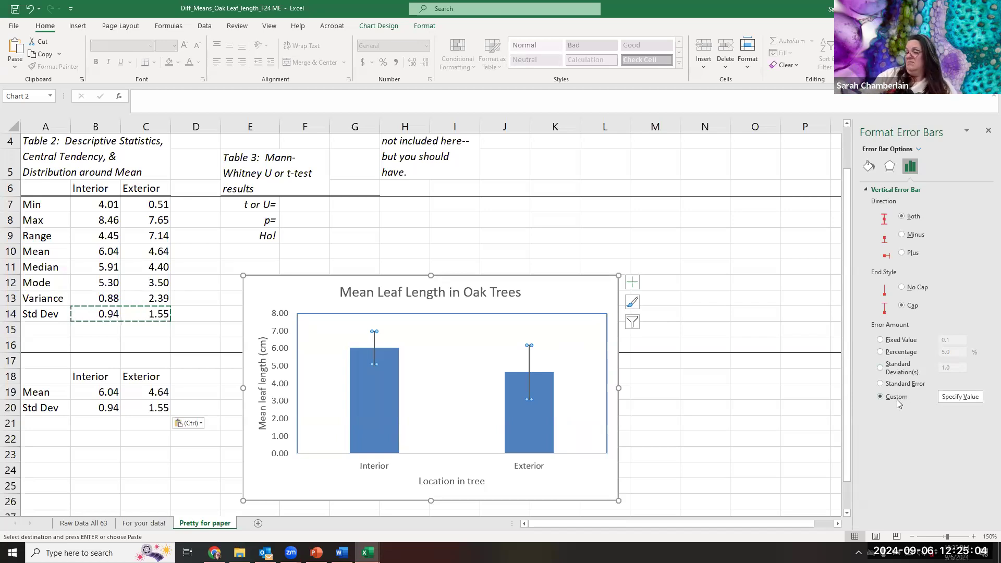
left_click(962, 397)
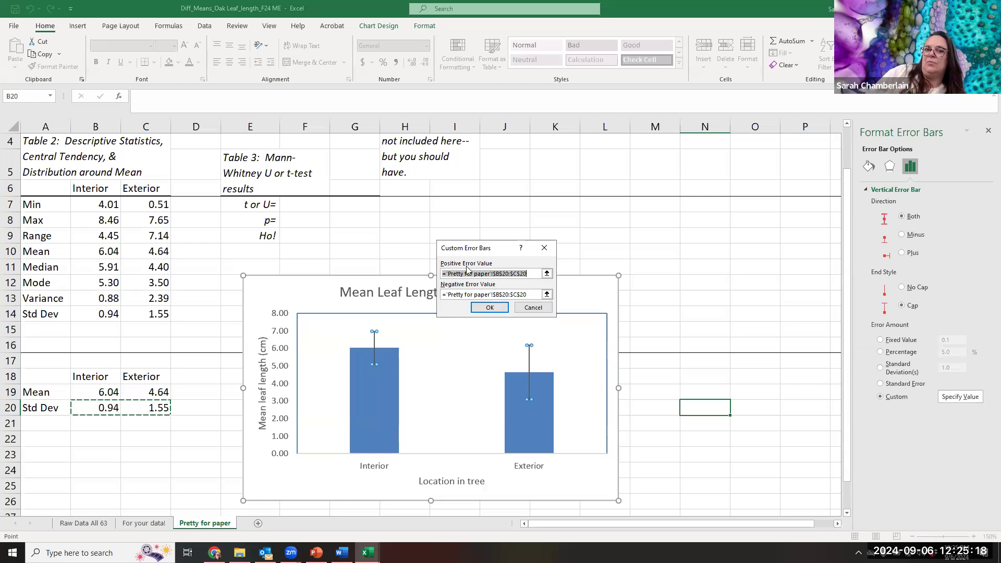
left_click(489, 308)
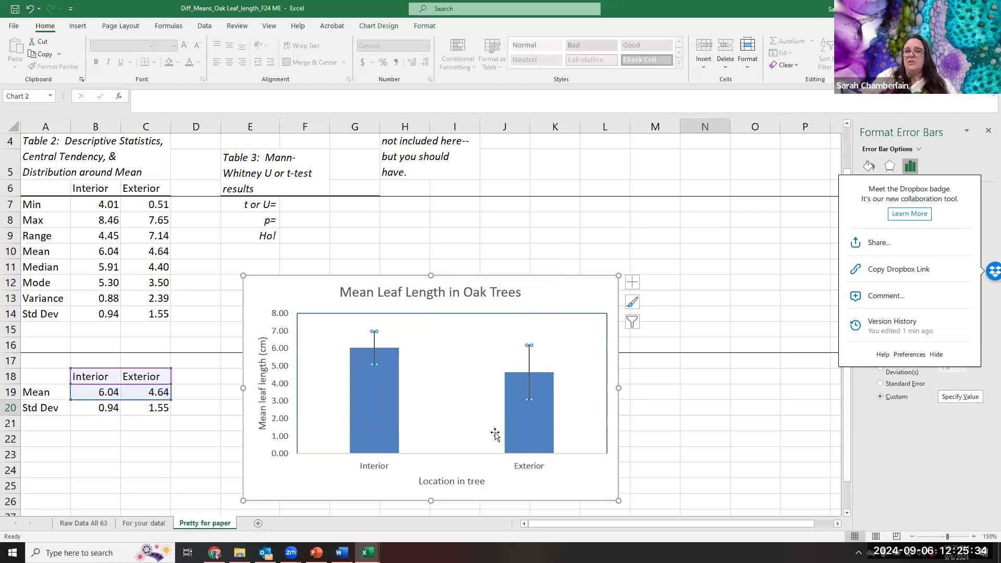
- Select the t or U result cell in Table 3, then switch to the StatCat workbook, maximize it and open its Normality sheet
scroll(417, 355, "up", 1)
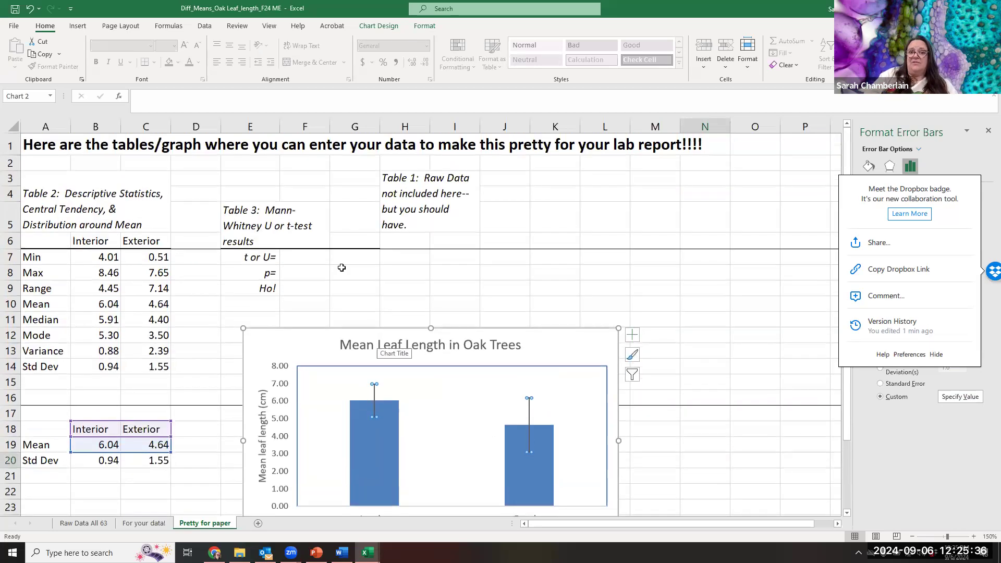
left_click(302, 259)
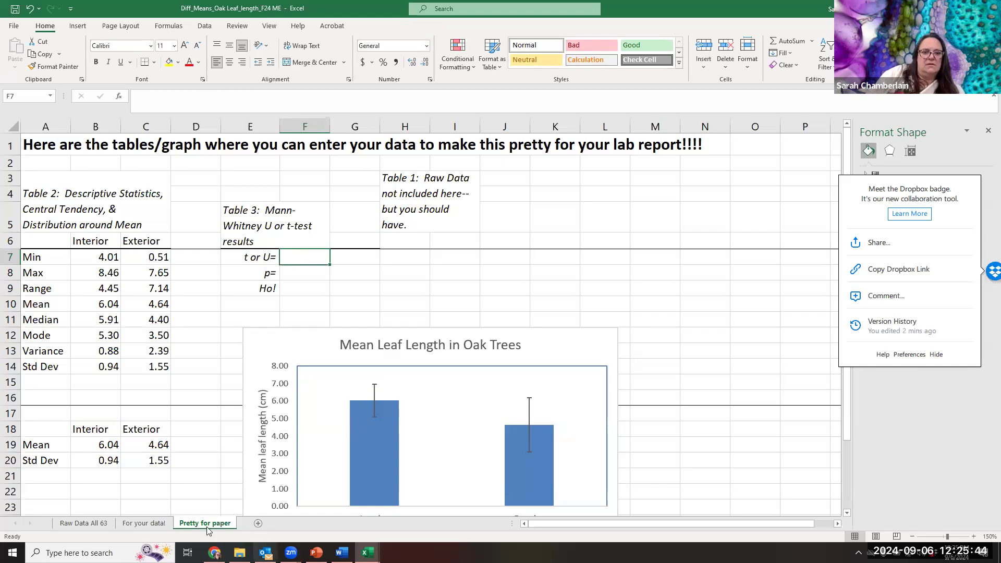
mouse_move(367, 553)
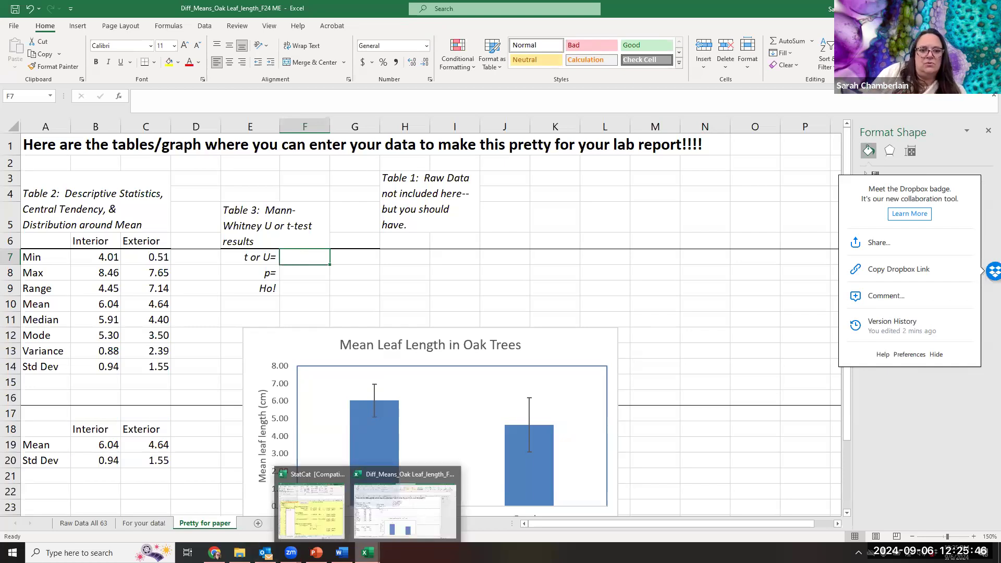
left_click(297, 494)
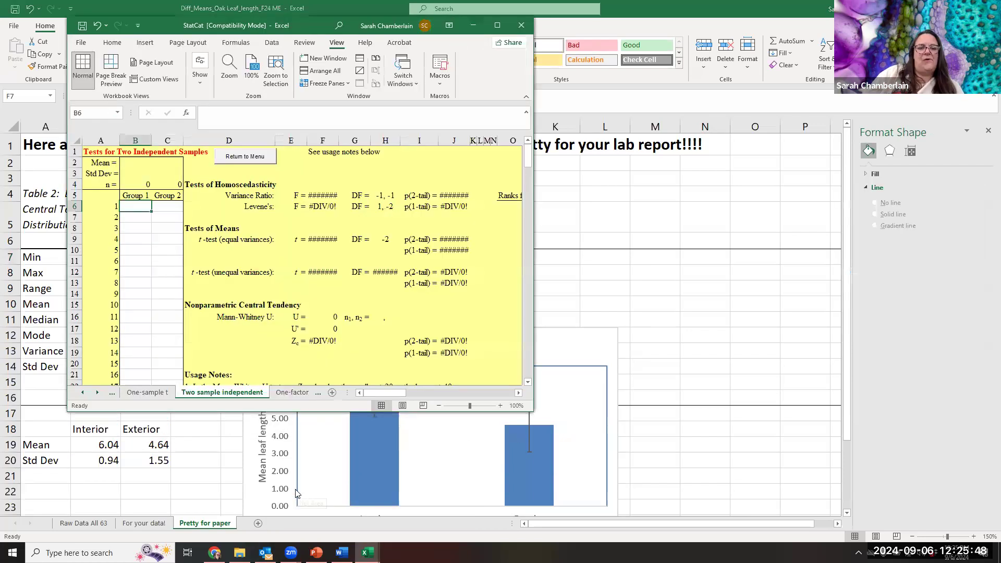
left_click(496, 26)
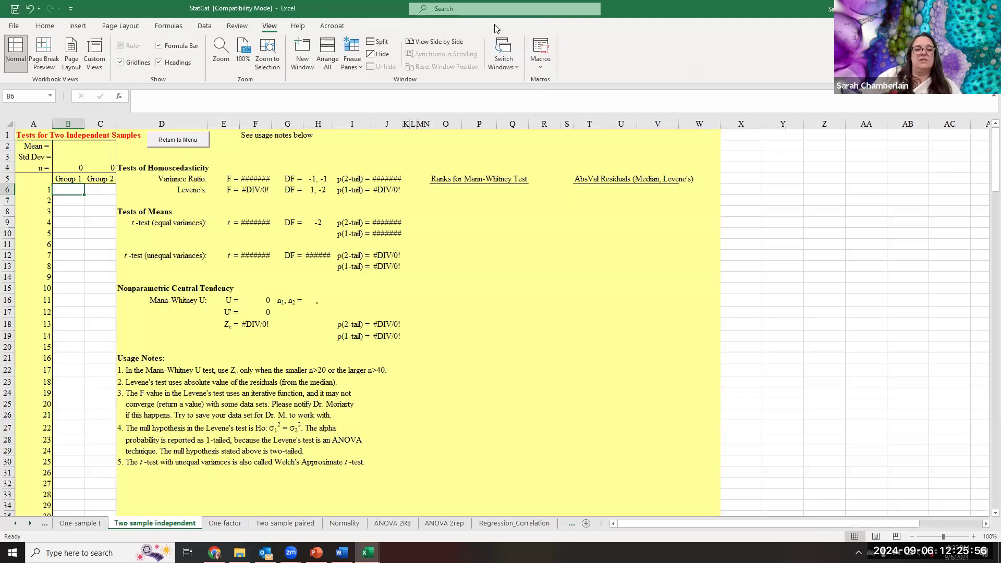
left_click(352, 524)
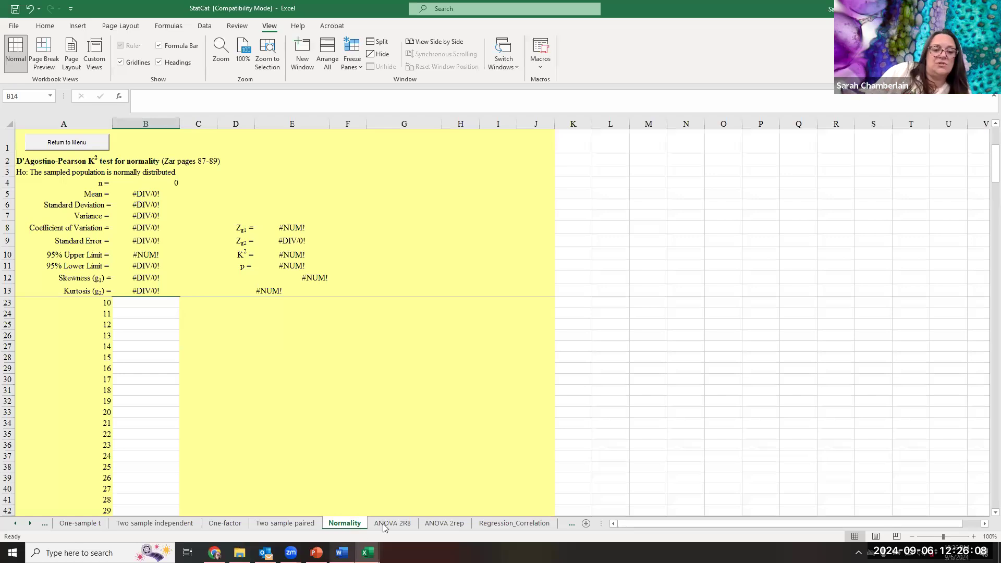
- Return to the oak leaf workbook and copy the interior leaf lengths in B3:B112 on the Raw Data All 63 sheet
mouse_move(367, 553)
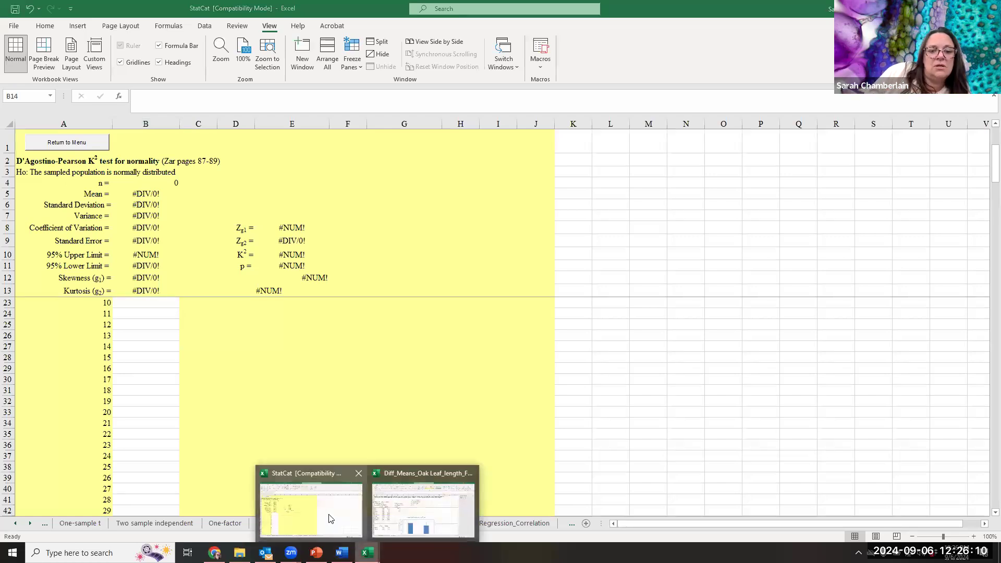
left_click(409, 507)
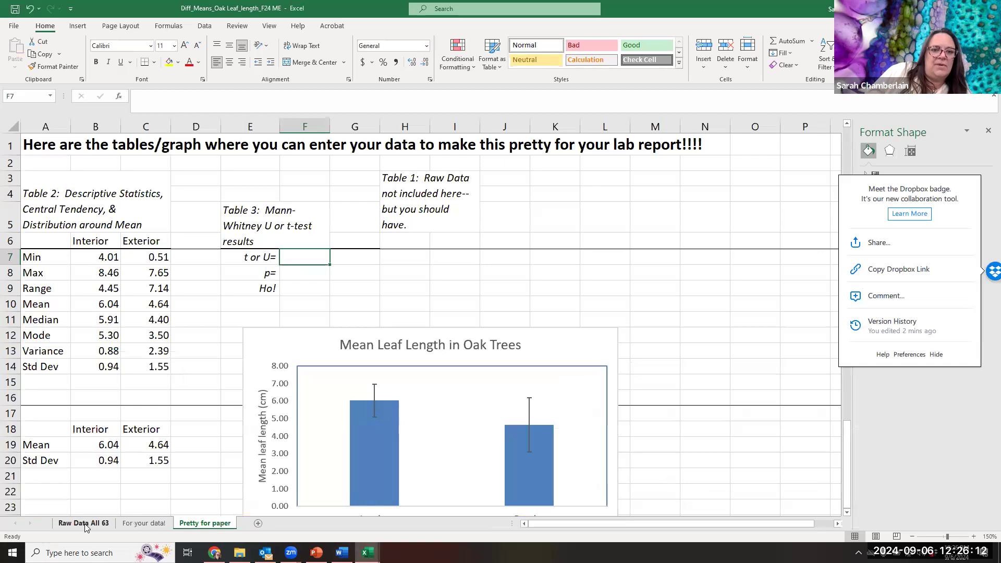
left_click(84, 524)
scroll(72, 245, "up", 15)
scroll(71, 244, "up", 17)
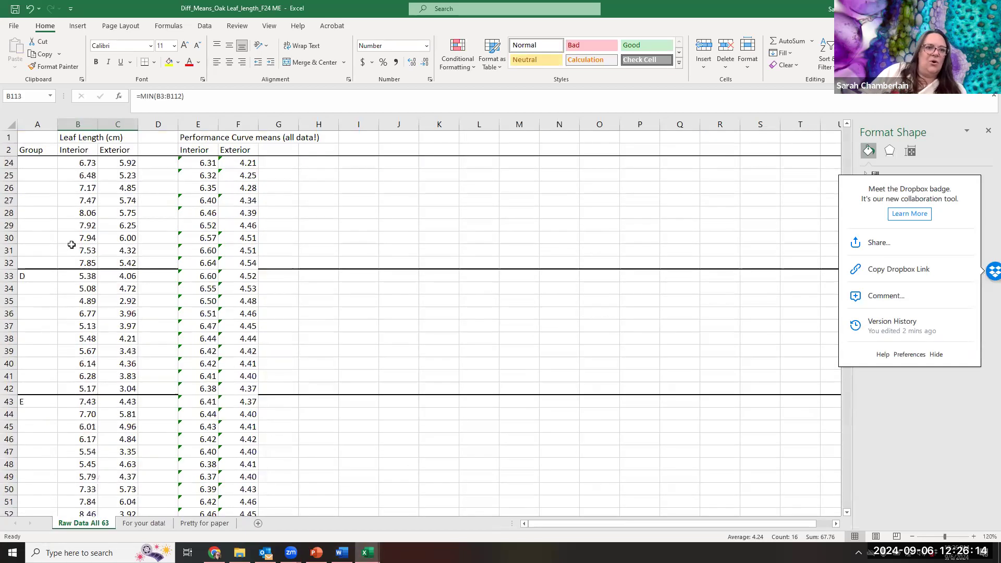
left_click(77, 163)
left_click_drag(77, 163, 78, 406)
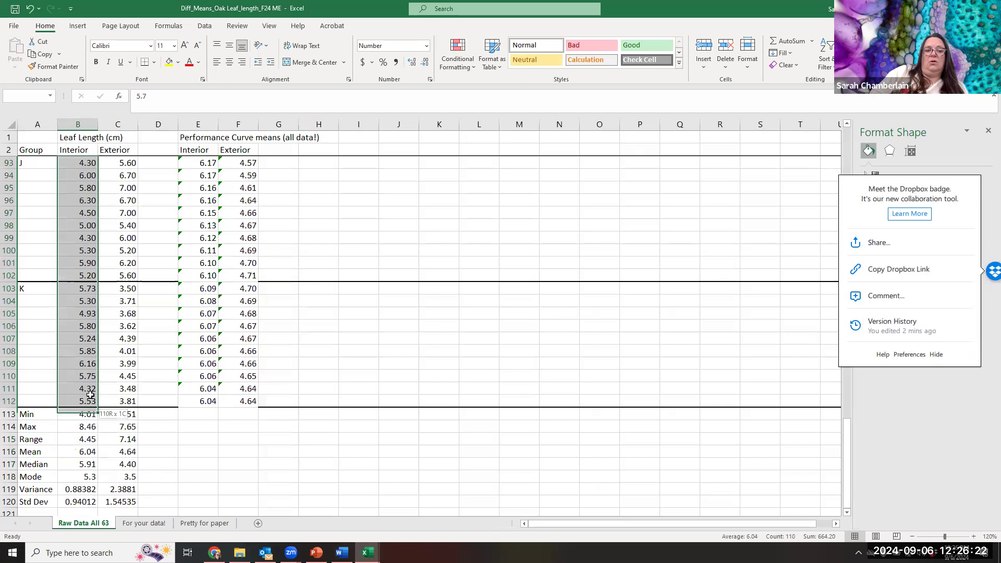
right_click(106, 363)
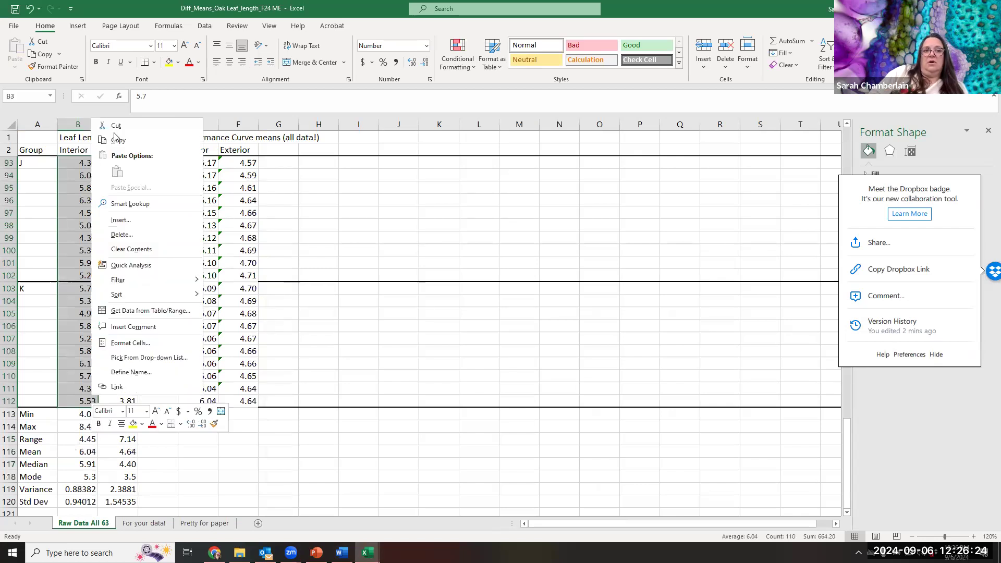
left_click(114, 139)
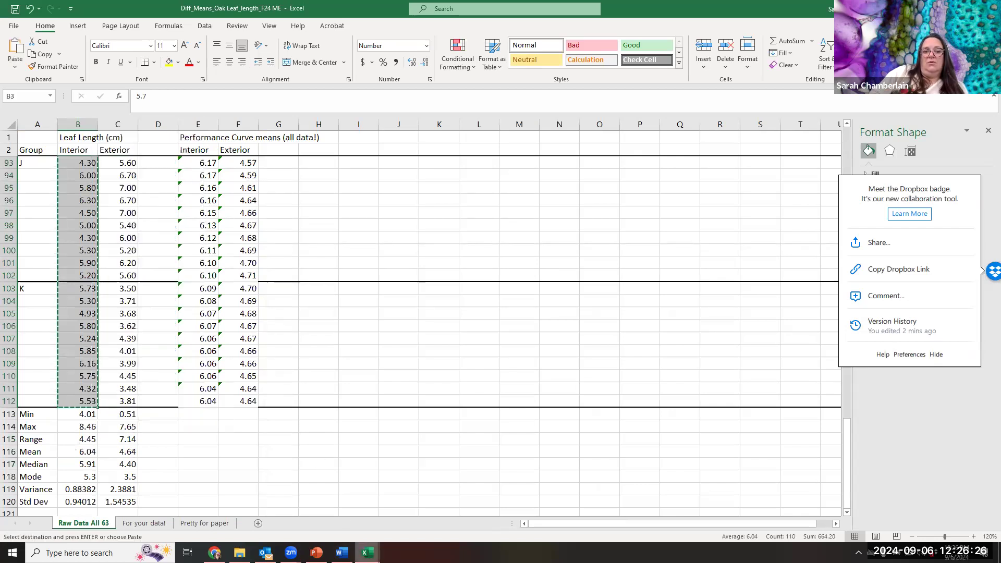
- Paste the interior leaf lengths into StatCat's Normality sheet starting at B14 to run the D'Agostino-Pearson normality test
mouse_move(365, 550)
left_click(337, 512)
left_click(136, 303)
scroll(136, 304, "up", 3)
left_click(136, 303)
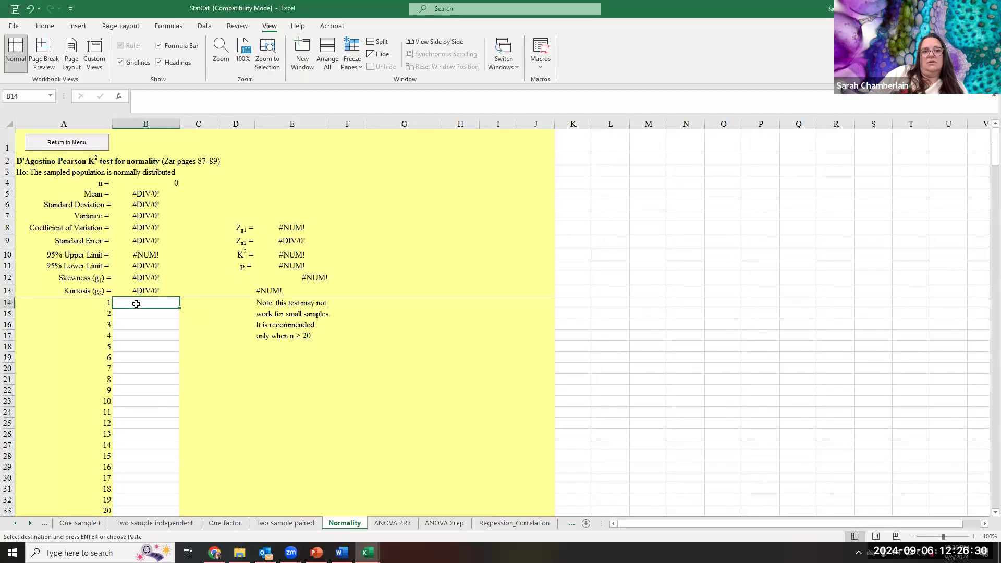
right_click(137, 309)
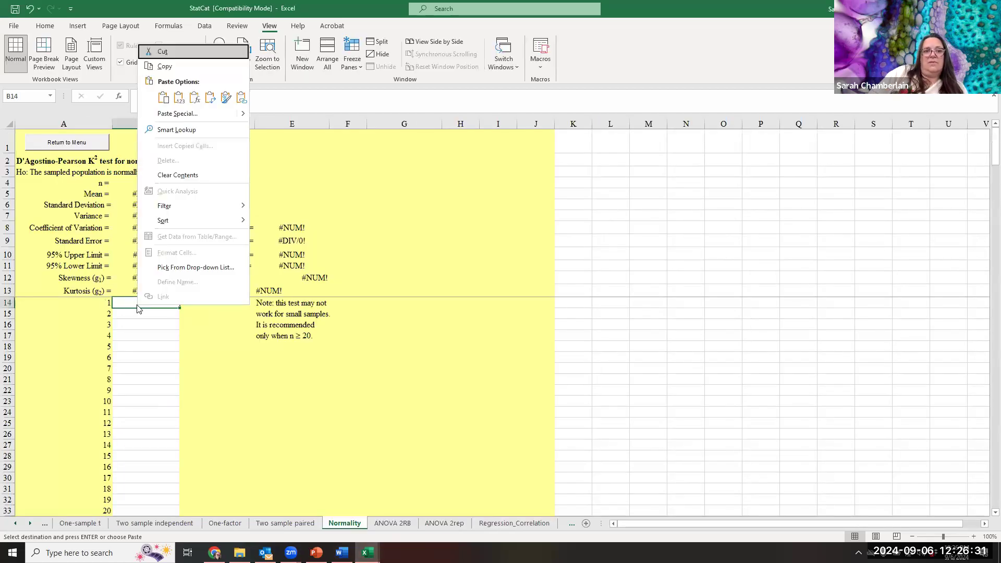
left_click(188, 101)
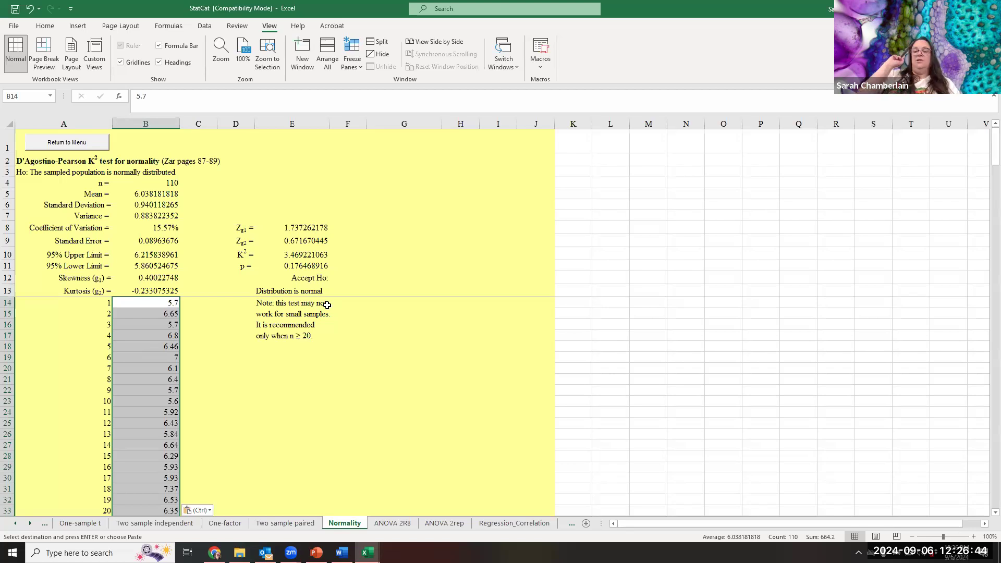
- Clear the interior lengths from the Normality sheet and copy the exterior leaf lengths in C3:C112 on the Raw Data All 63 sheet
key("Delete")
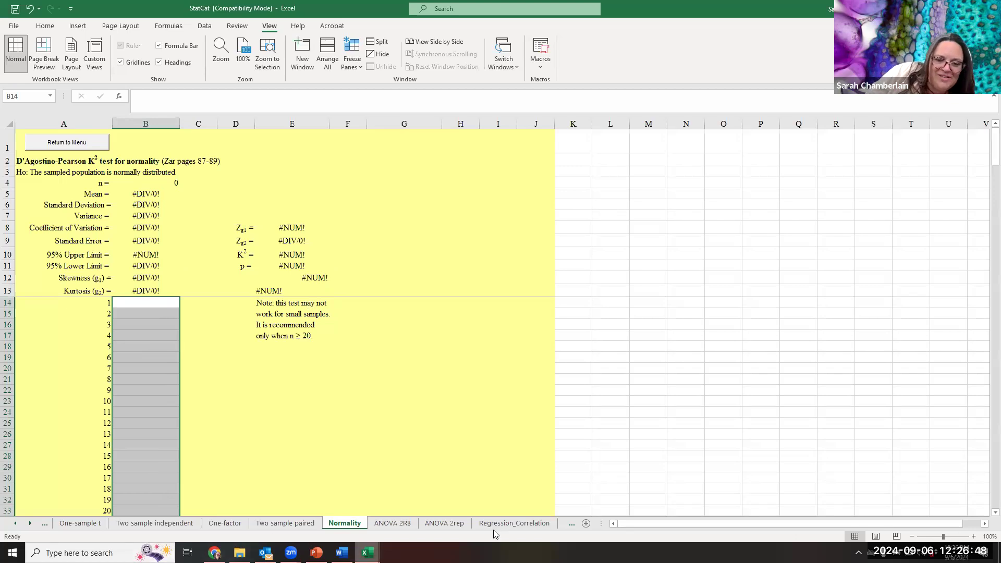
left_click(367, 552)
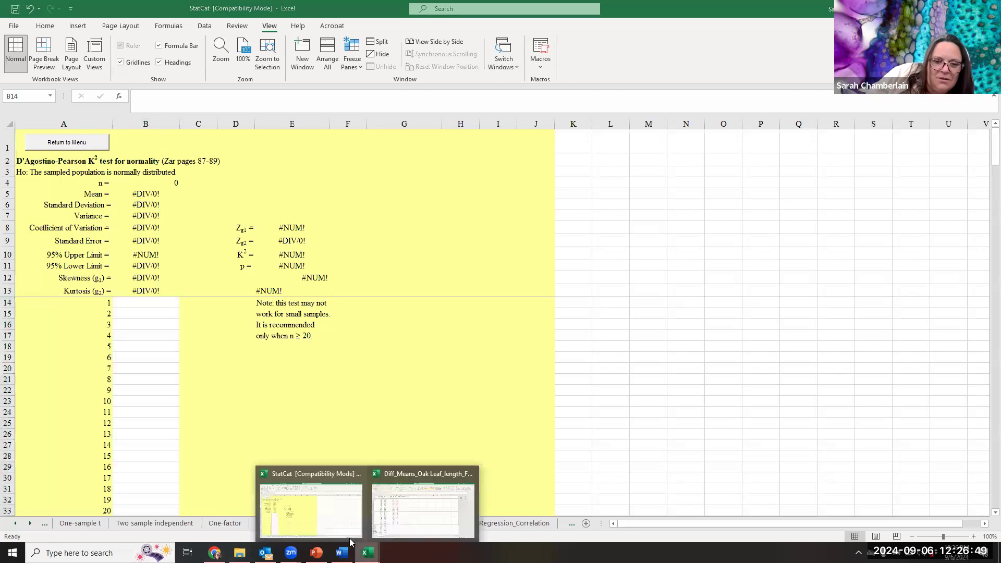
left_click(413, 510)
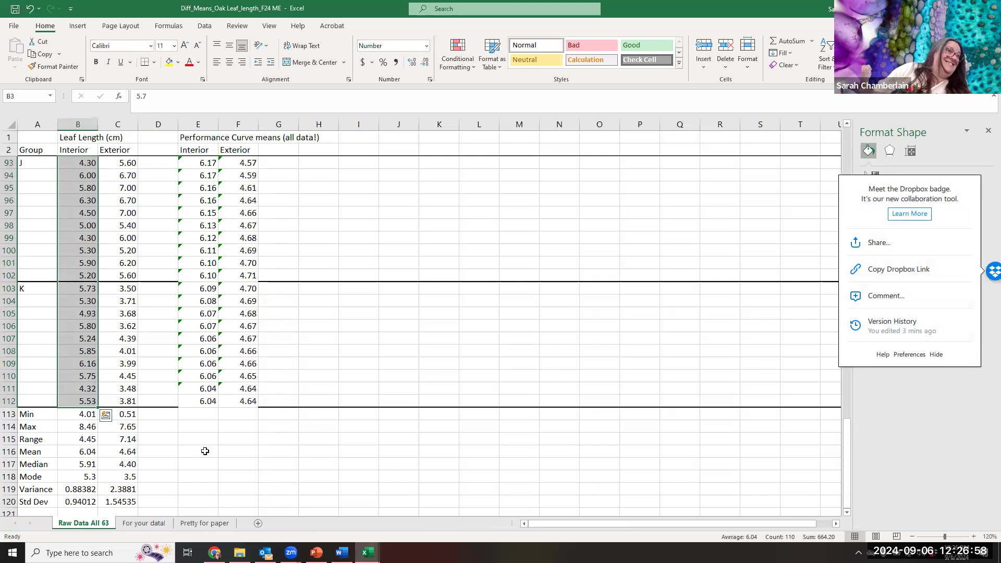
scroll(110, 417, "up", 20)
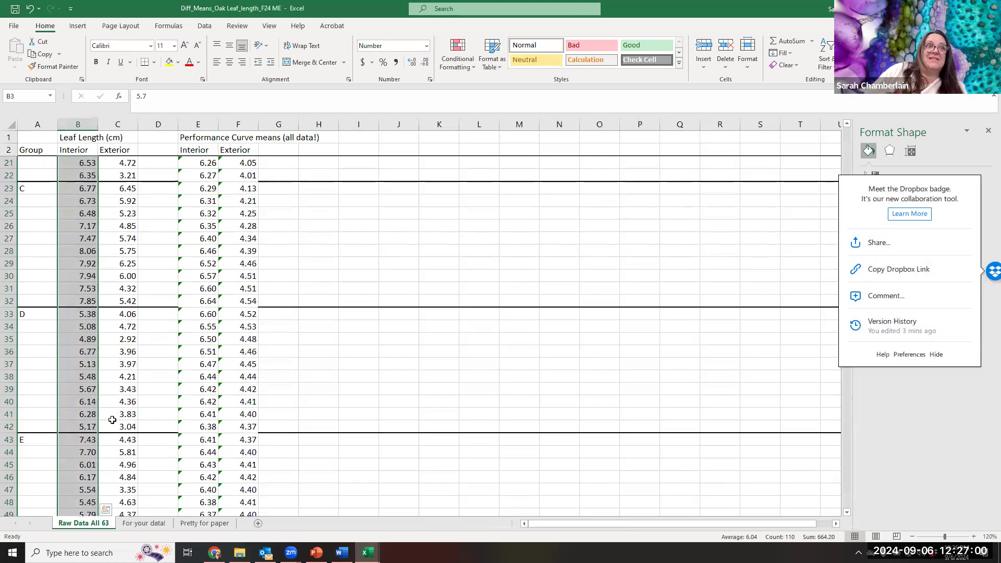
left_click_drag(127, 163, 124, 415)
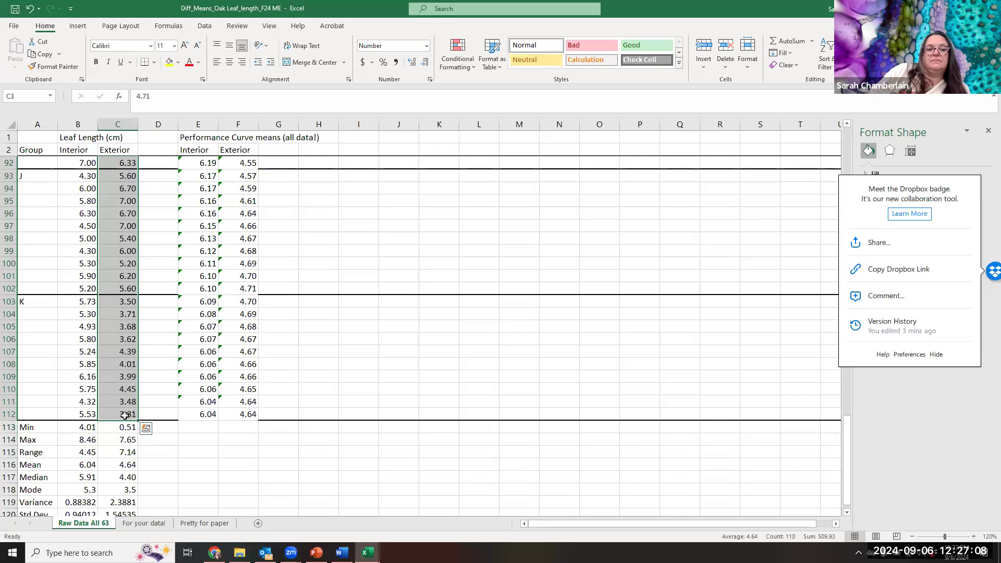
right_click(131, 162)
left_click(159, 171)
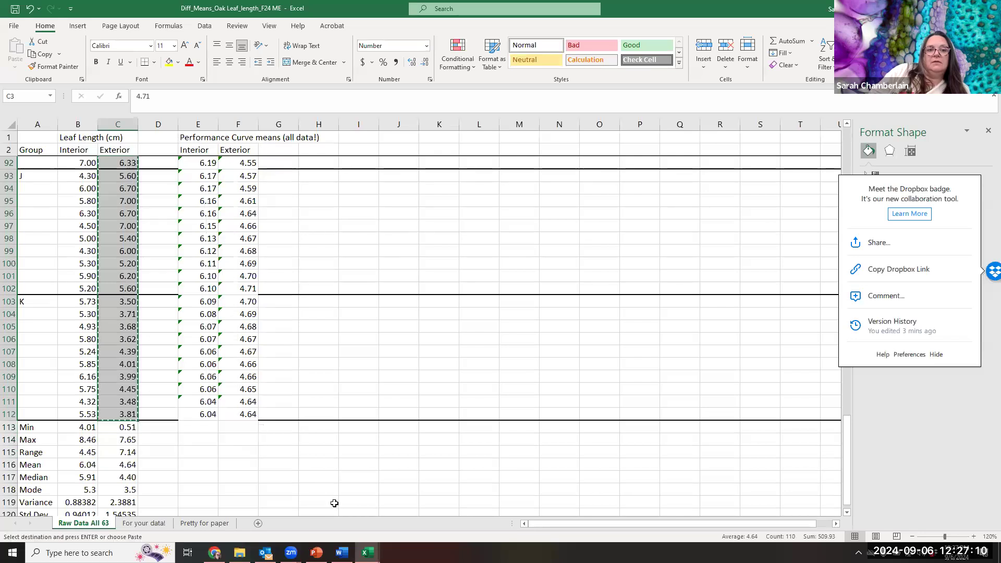
- Switch to the StatCat workbook and paste the exterior leaf lengths into the Normality sheet starting at B14 to run the normality test
left_click(368, 553)
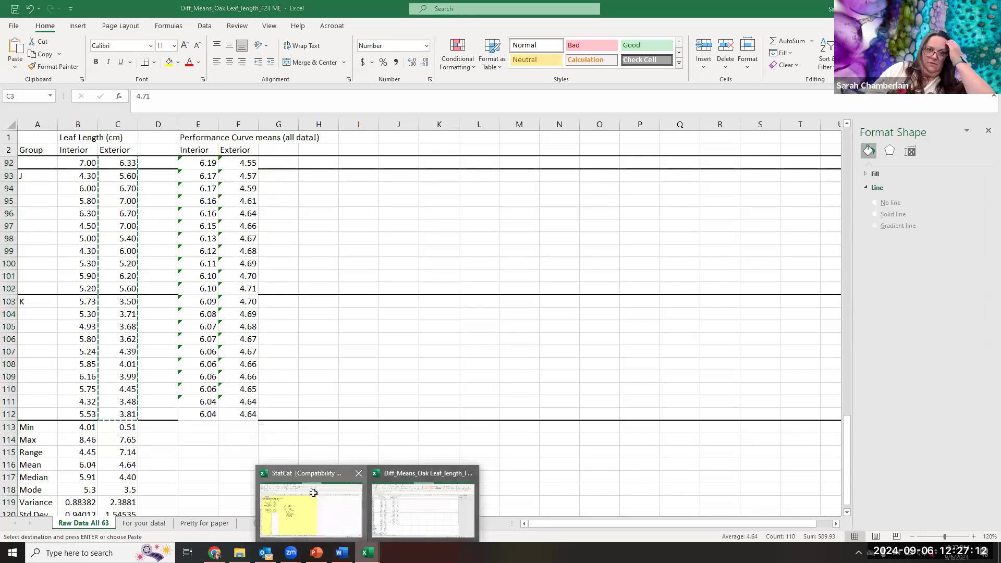
left_click(314, 496)
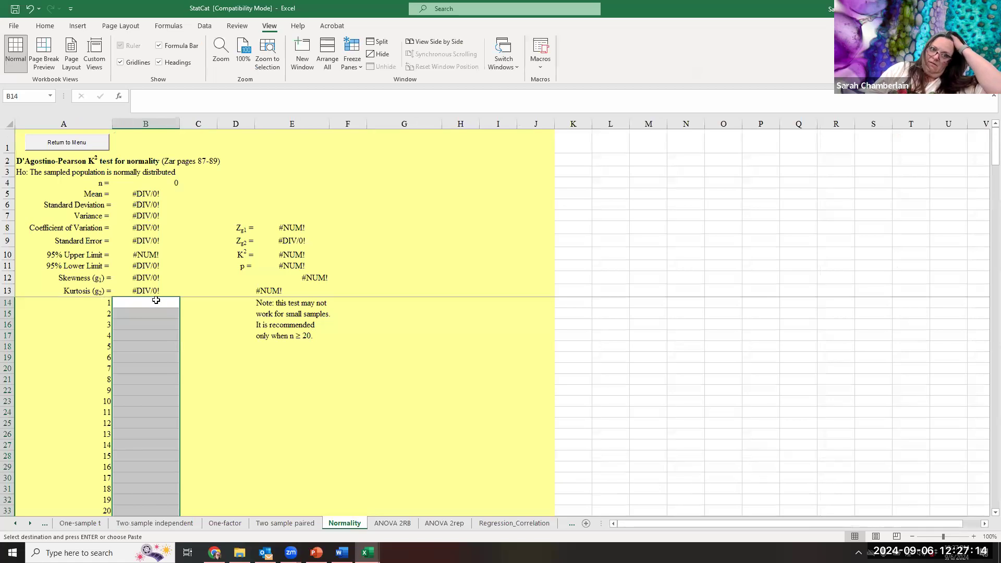
left_click(155, 301)
right_click(156, 301)
left_click(206, 97)
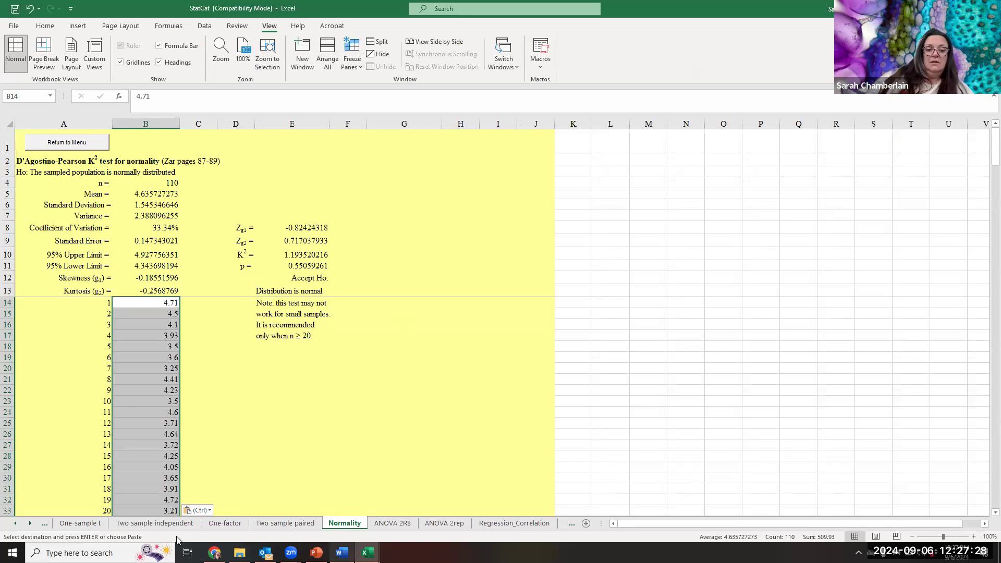
- Return to the oak leaf workbook and open its Pretty for paper sheet with the report tables and graph
left_click(368, 553)
left_click(344, 501)
left_click(367, 552)
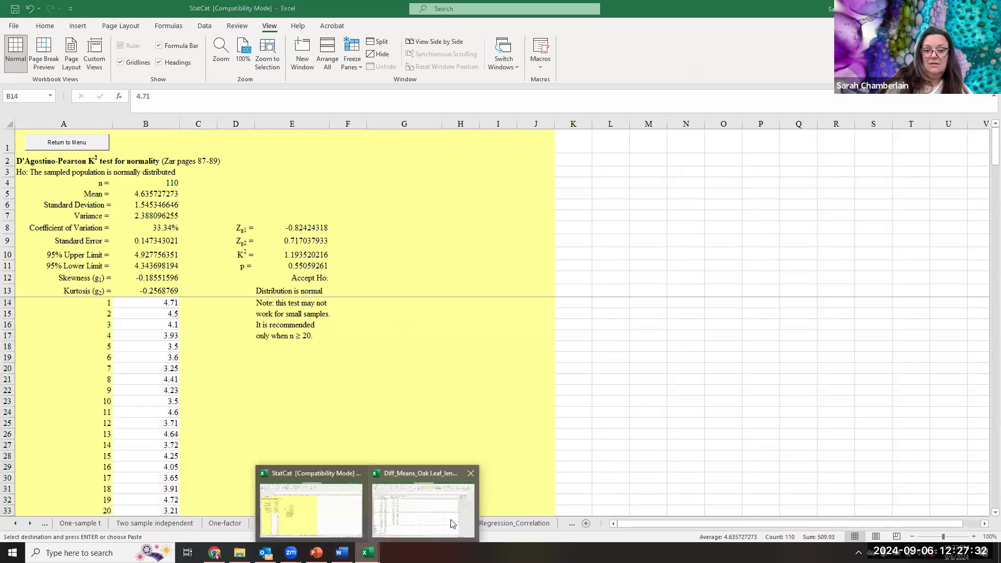
left_click(452, 524)
left_click(156, 523)
left_click(190, 525)
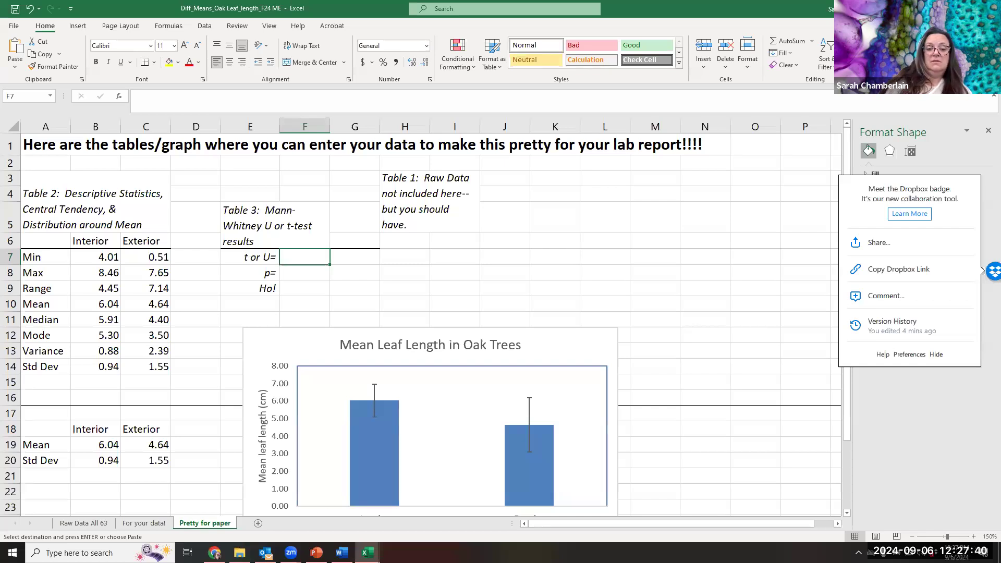
- Switch to PowerPoint to check the statistical test flow chart on slide 3, then return to the oak leaf workbook
left_click(316, 553)
left_click(518, 239)
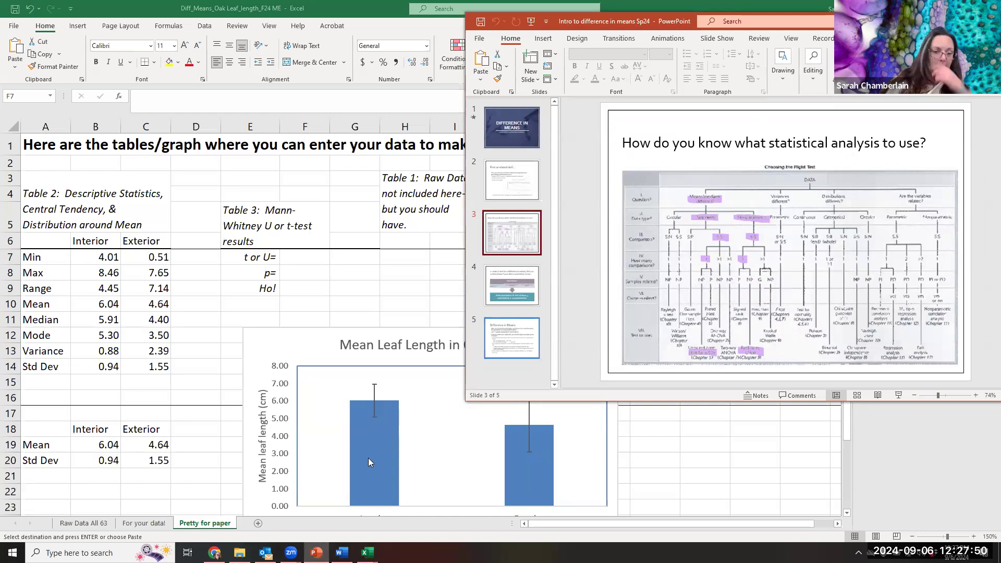
left_click(341, 524)
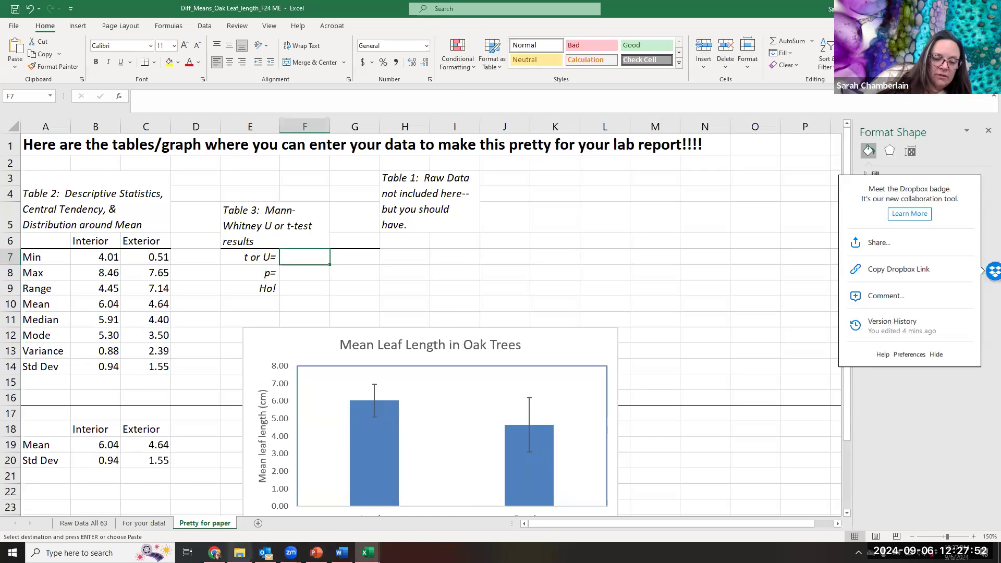
- In File Explorer, go to the Intro stuff folder under Lab stuff, open the Stats Flow Chart image and rotate it upright
left_click(240, 553)
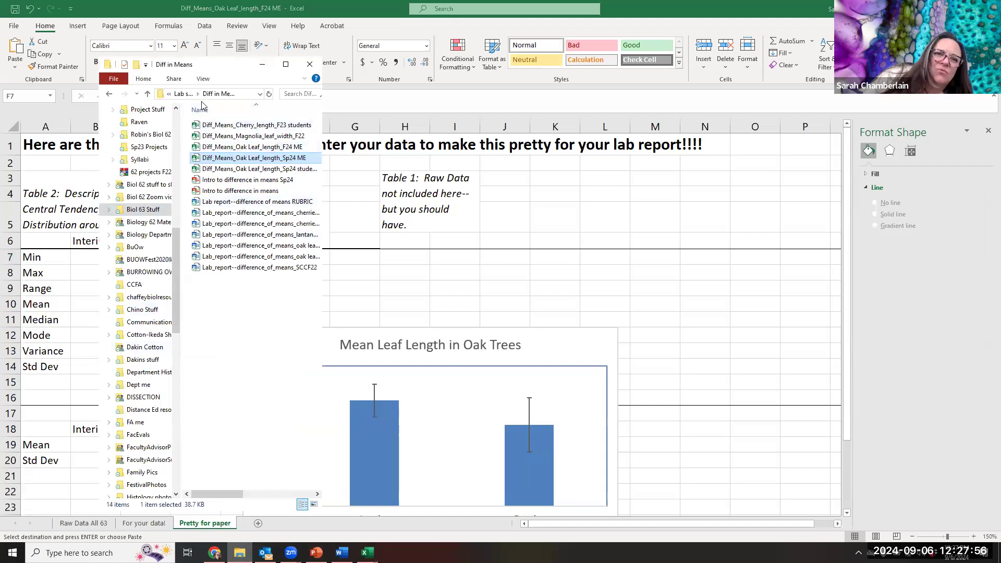
left_click(179, 96)
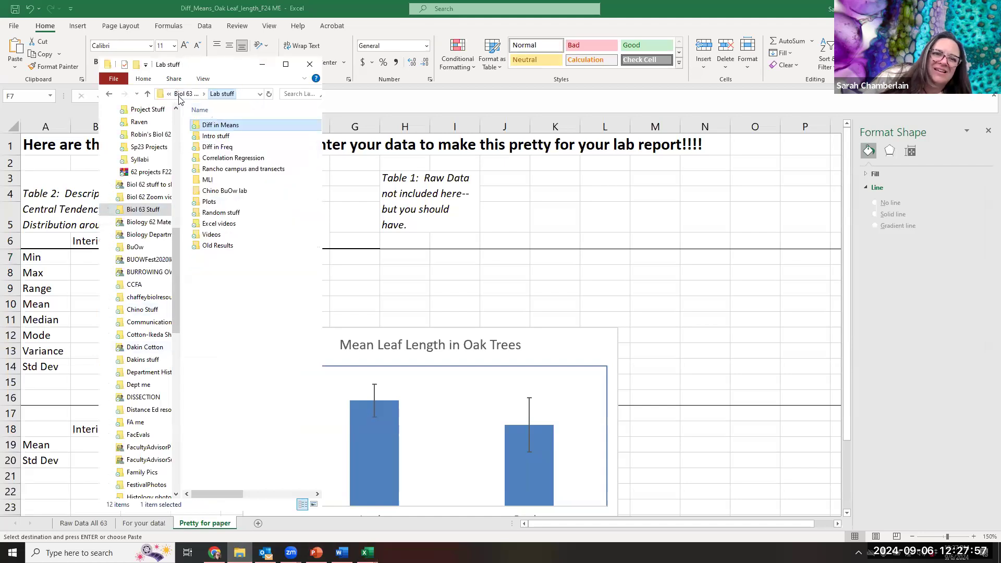
double_click(225, 136)
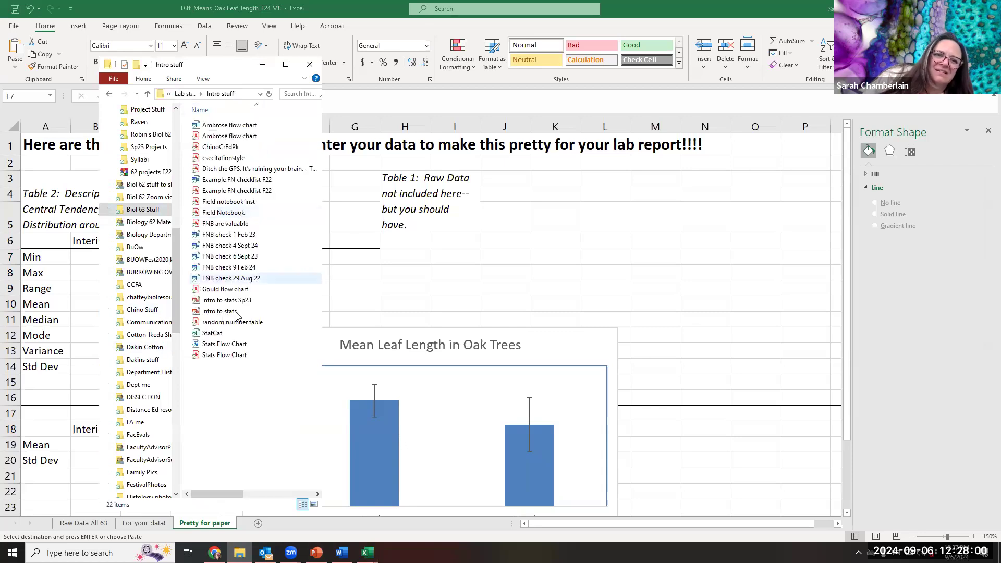
left_click(223, 356)
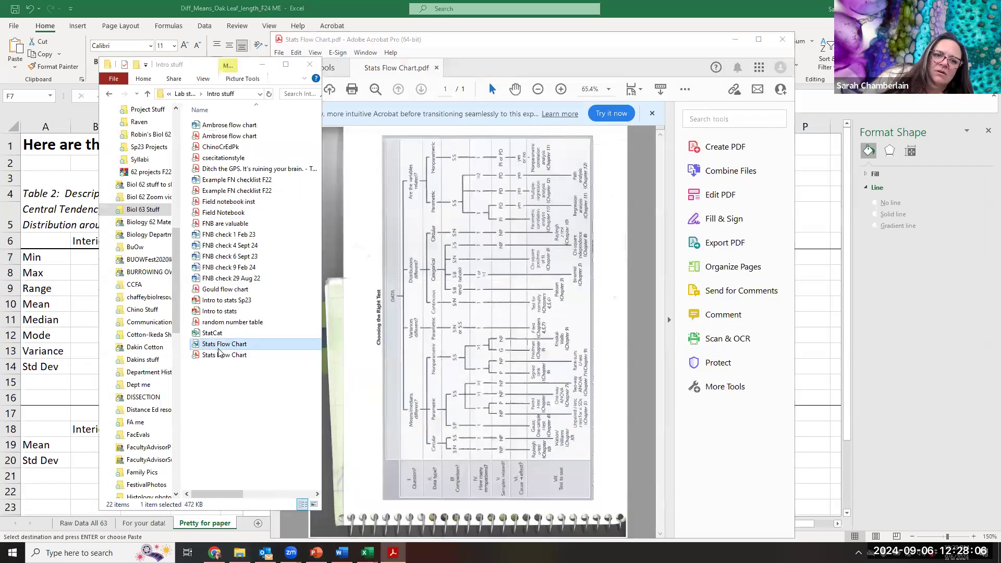
double_click(219, 346)
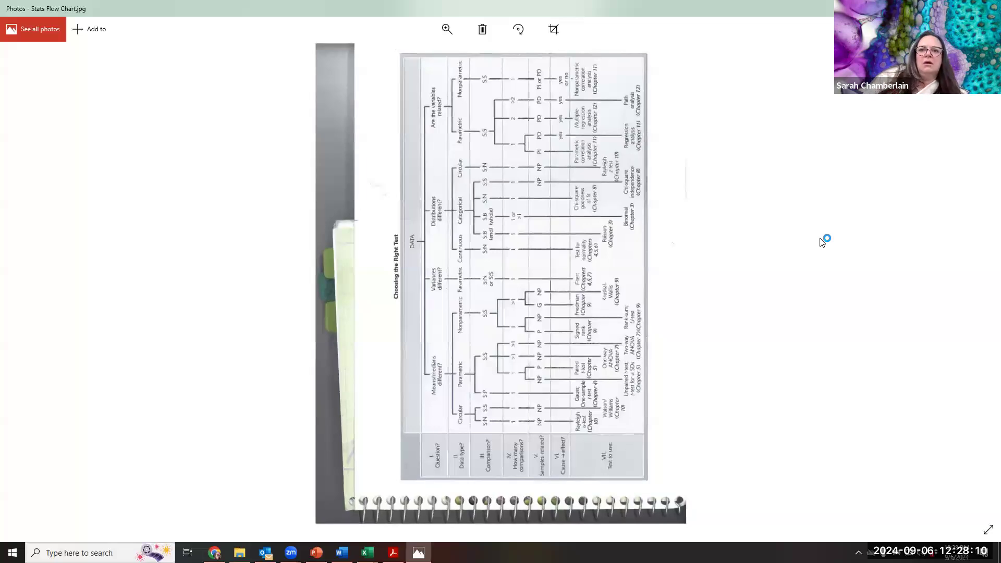
left_click(518, 29)
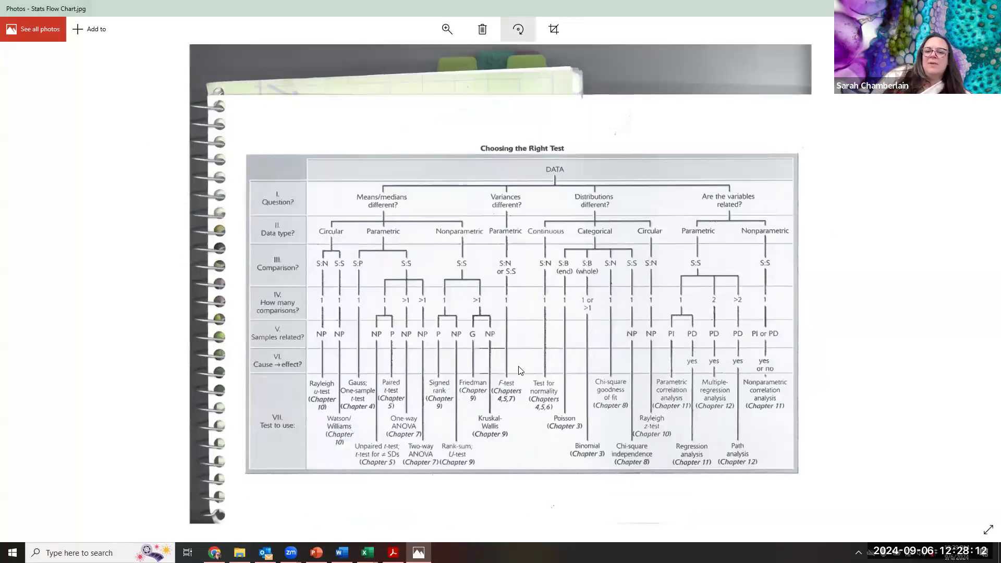
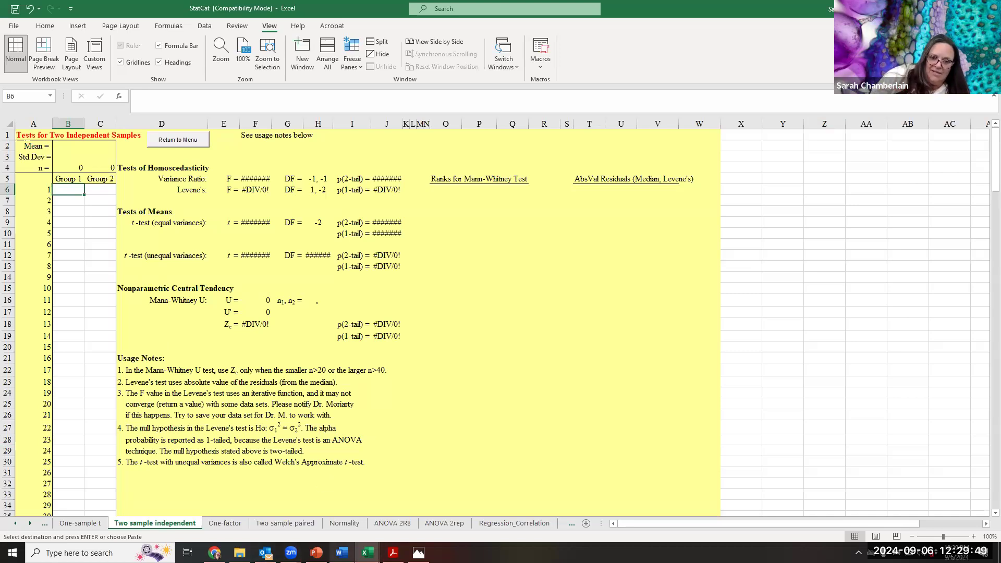
- Switch to the oak leaf workbook and copy the interior and exterior leaf lengths in B3:C112 of the Raw Data All 63 sheet
left_click(368, 552)
left_click(396, 510)
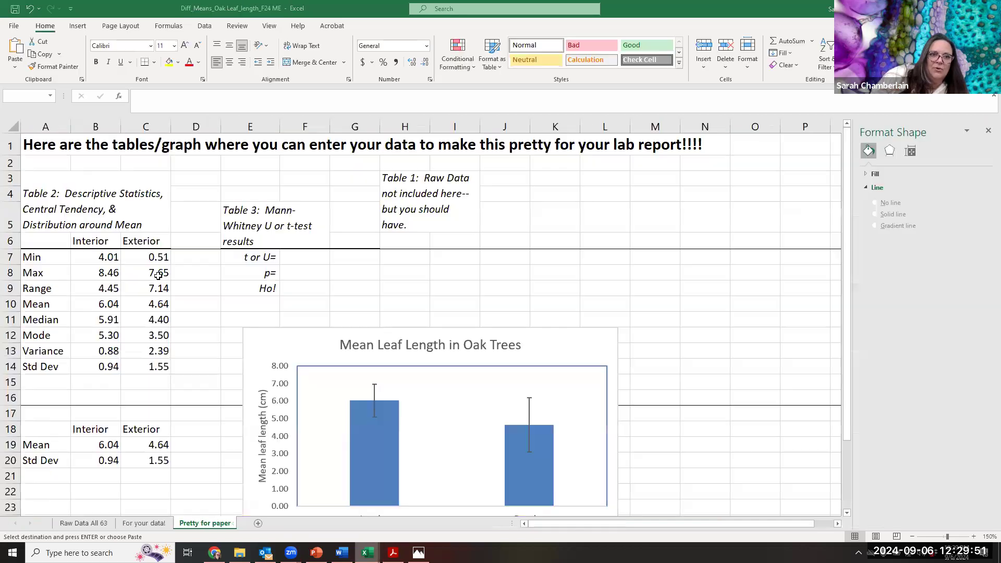
left_click(79, 523)
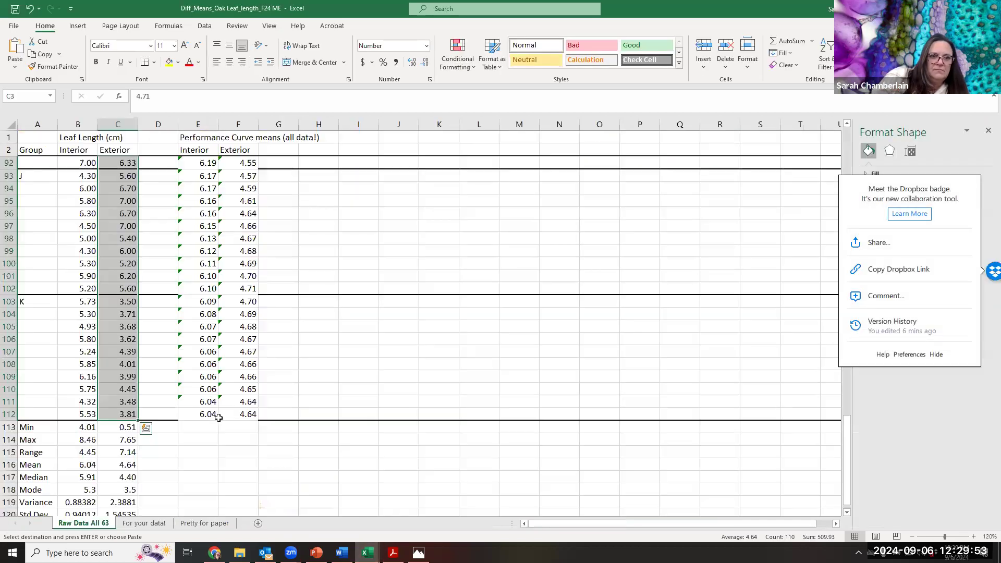
scroll(219, 417, "up", 20)
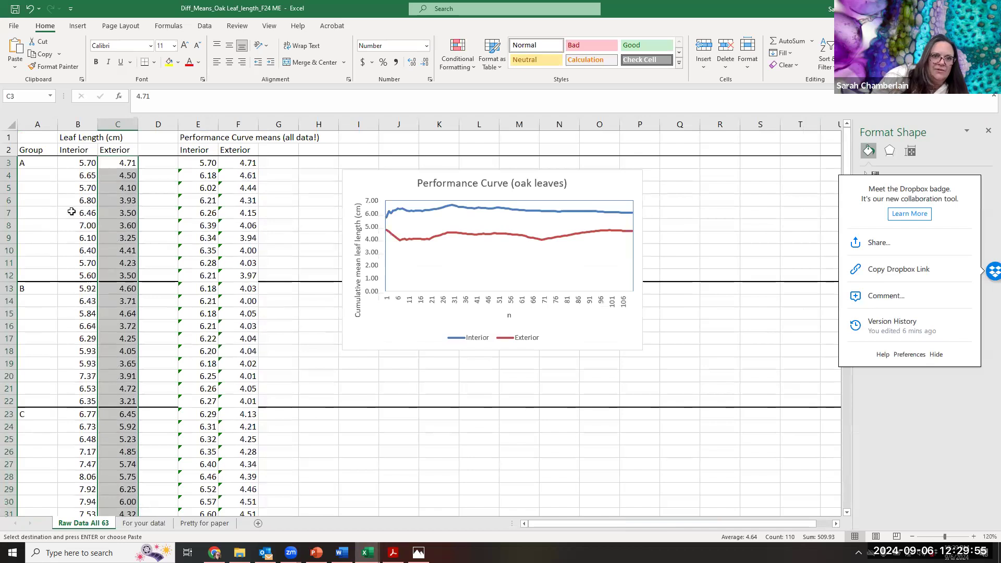
left_click_drag(79, 162, 118, 263)
left_click_drag(123, 340, 119, 369)
right_click(119, 368)
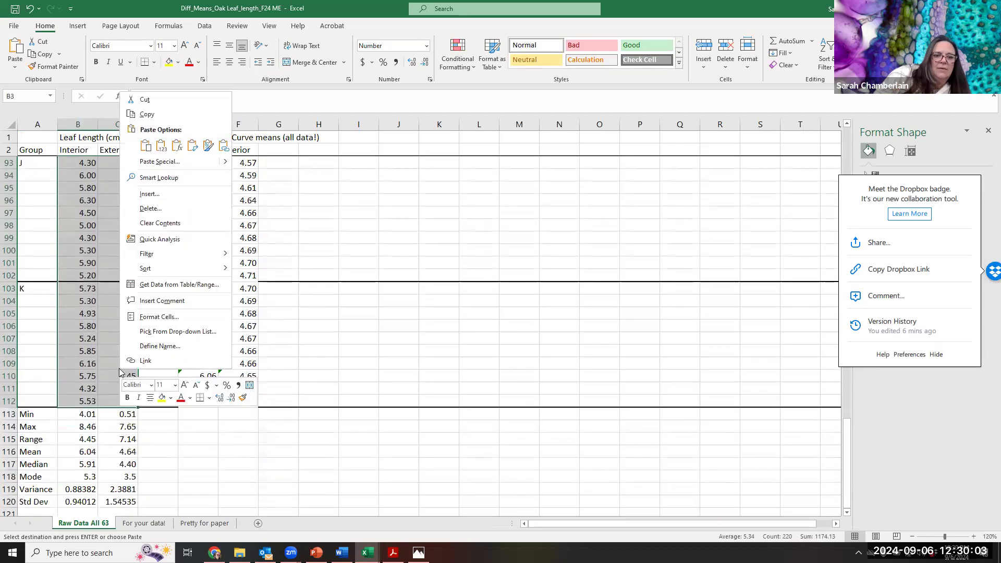
left_click(148, 113)
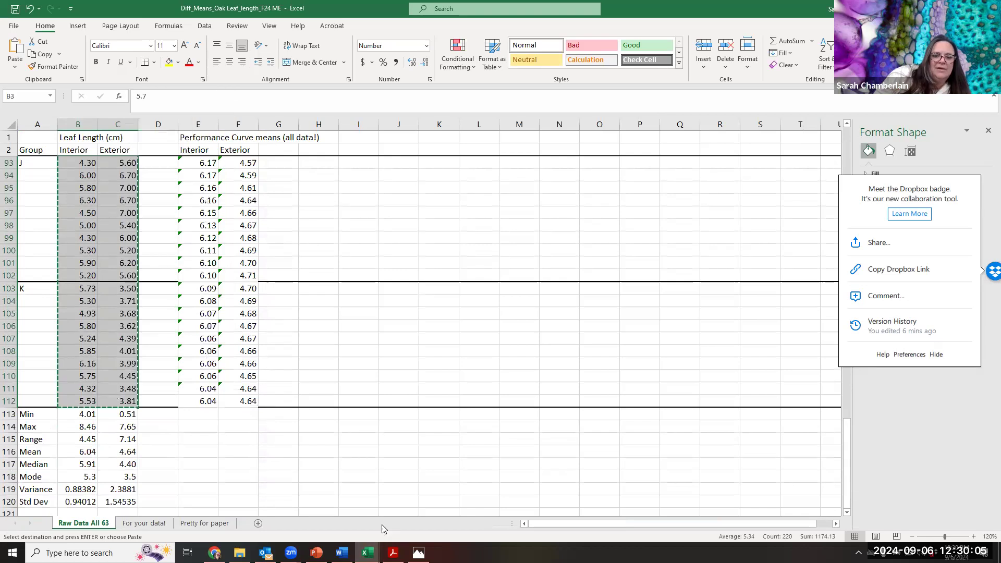
- Paste both leaf-length columns into the StatCat workbook's Two sample independent sheet, starting at B6 under Group 1
mouse_move(367, 552)
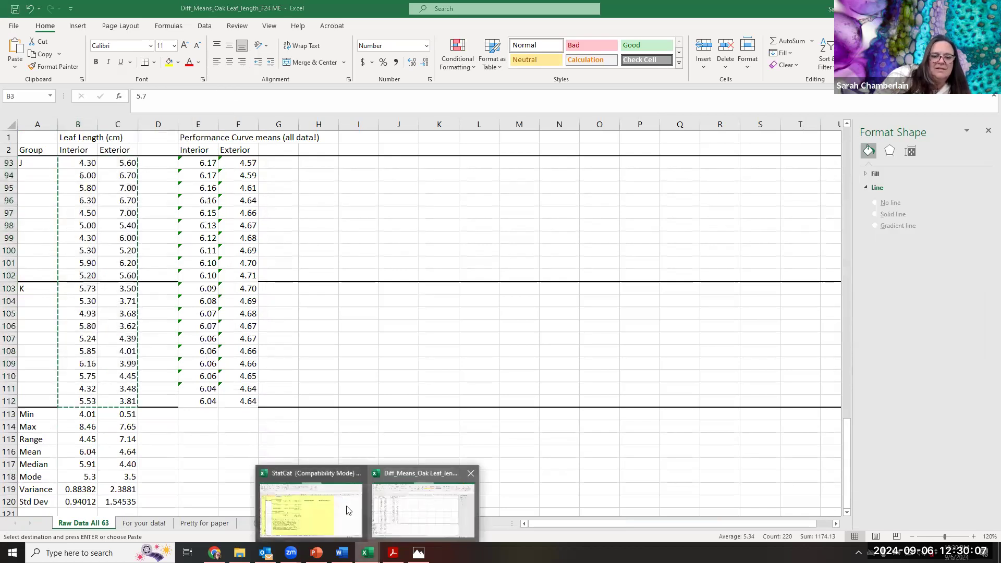
left_click(311, 508)
left_click(63, 190)
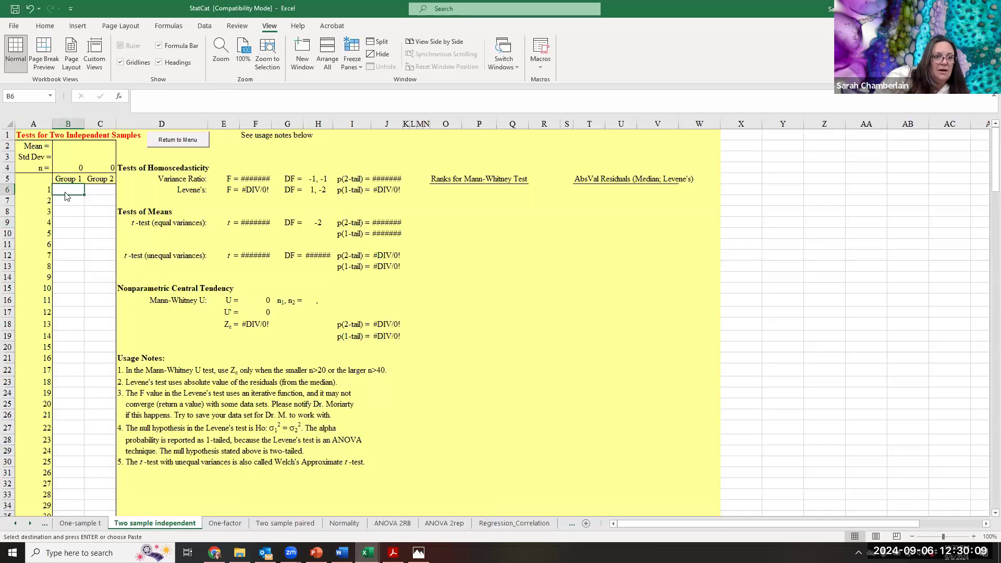
right_click(65, 196)
left_click(107, 248)
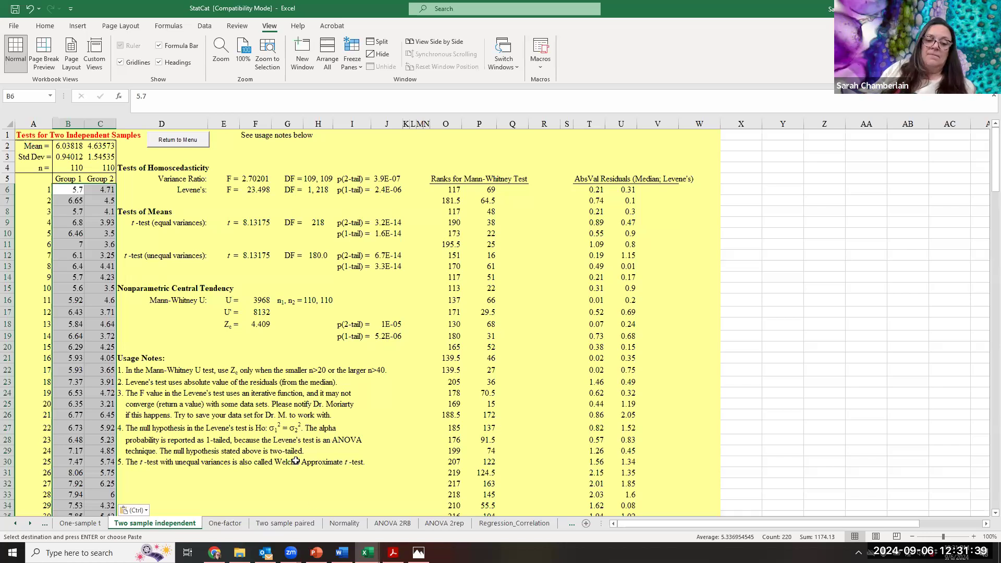
- On the oak leaf workbook's Pretty for paper sheet, change the Table 3 test statistic label in E7 to "t="
mouse_move(367, 554)
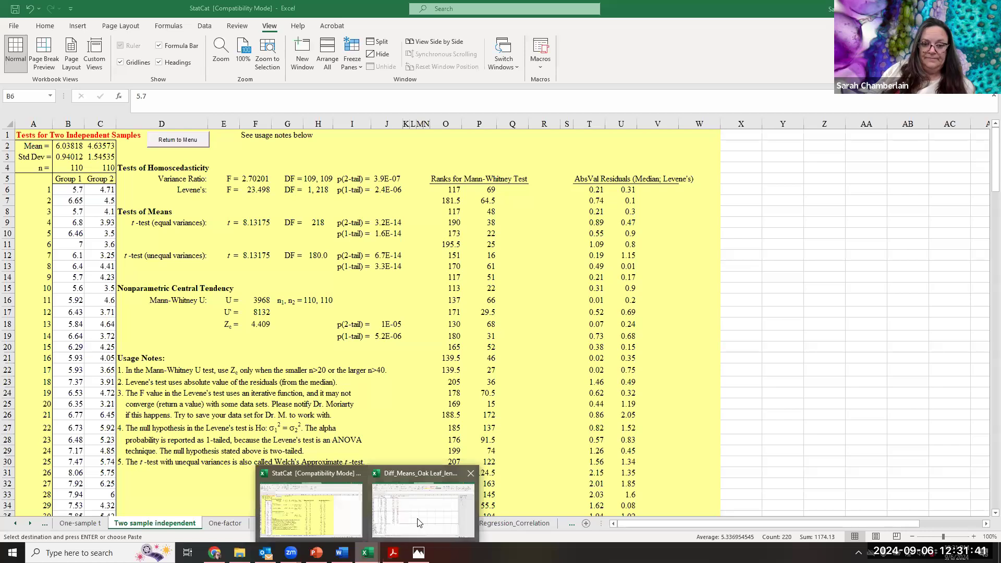
left_click(422, 505)
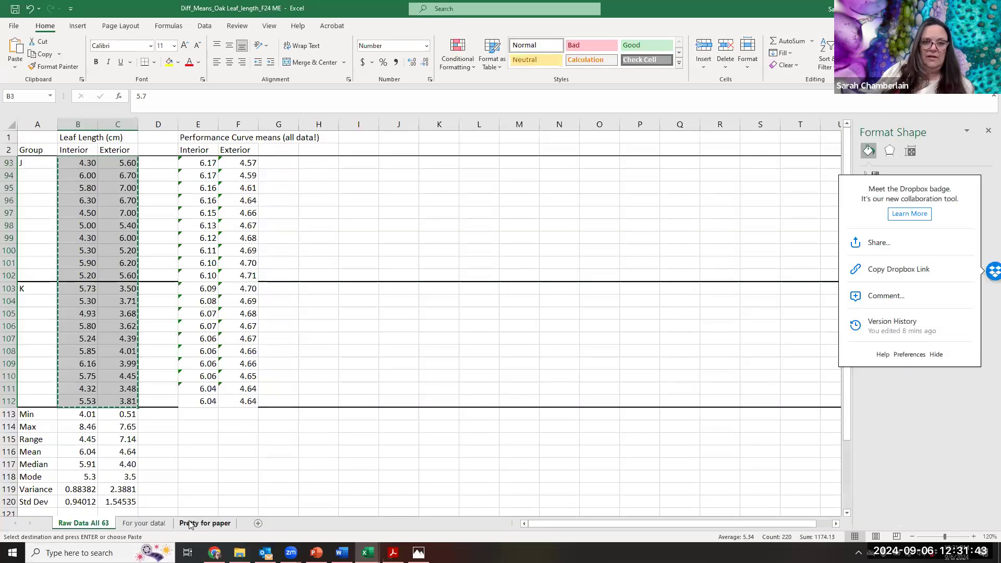
left_click(205, 523)
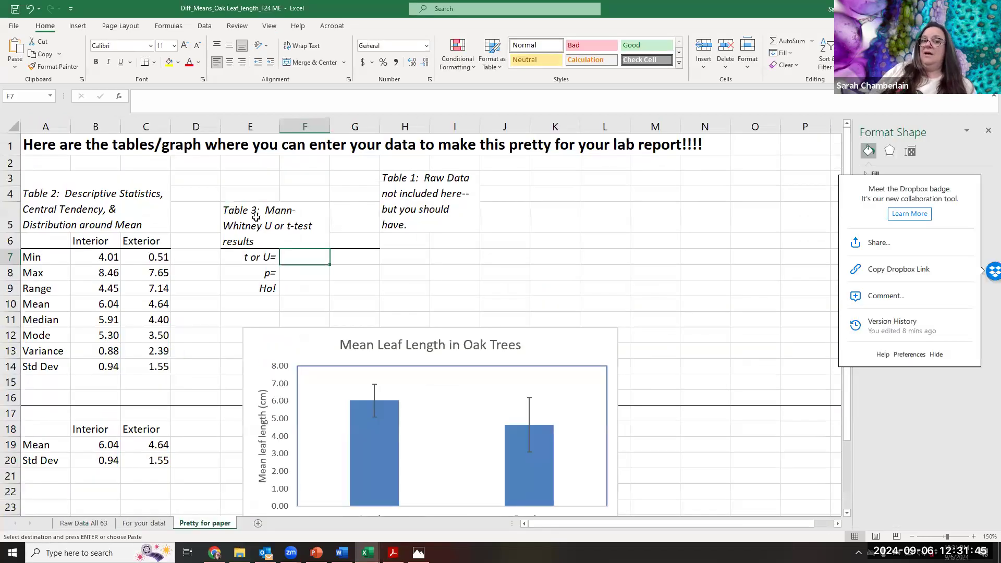
left_click(267, 260)
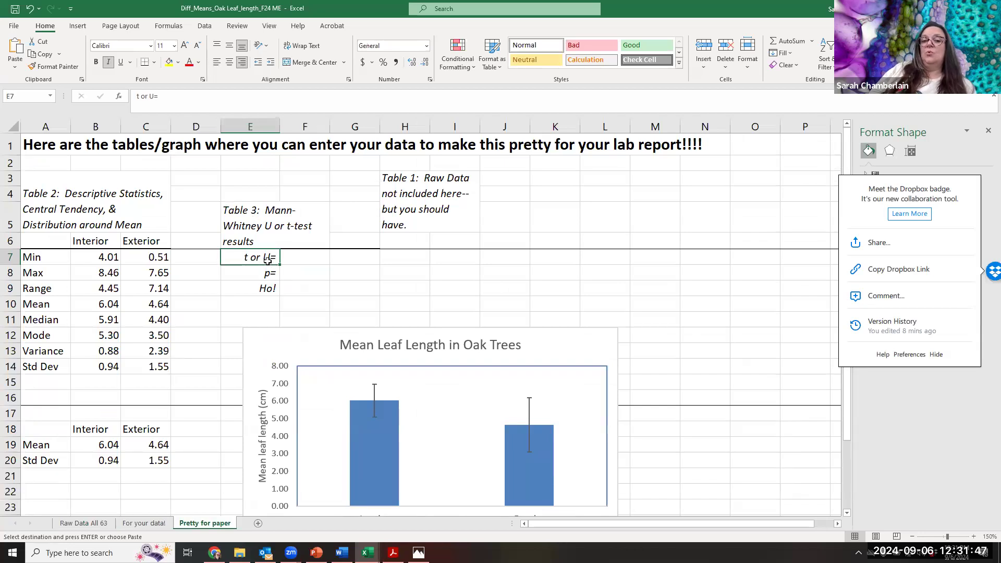
left_click(155, 96)
key("BackSpace")
key("BackSpace")
key("BackSpace")
key("BackSpace")
type("(=")
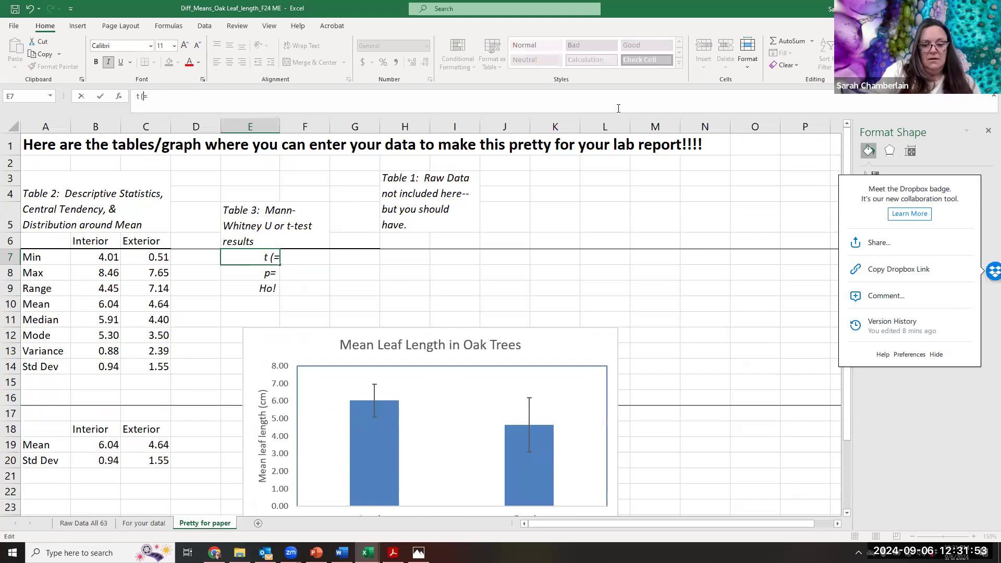
type("1")
key("BackSpace")
key("BackSpace")
key("BackSpace")
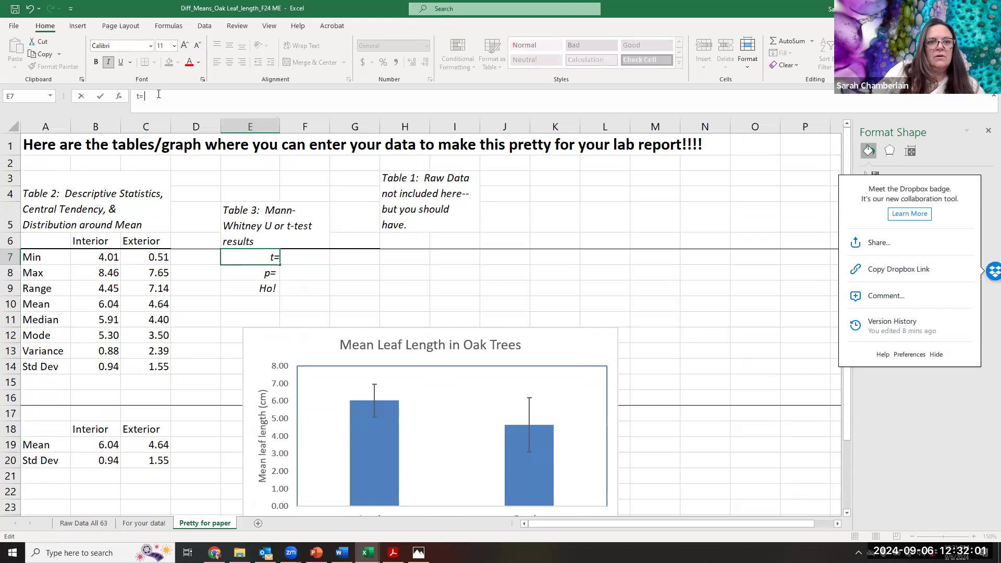
- Change the Table 3 p-value label in E8 to "p(1-tailed)="
left_click(275, 274)
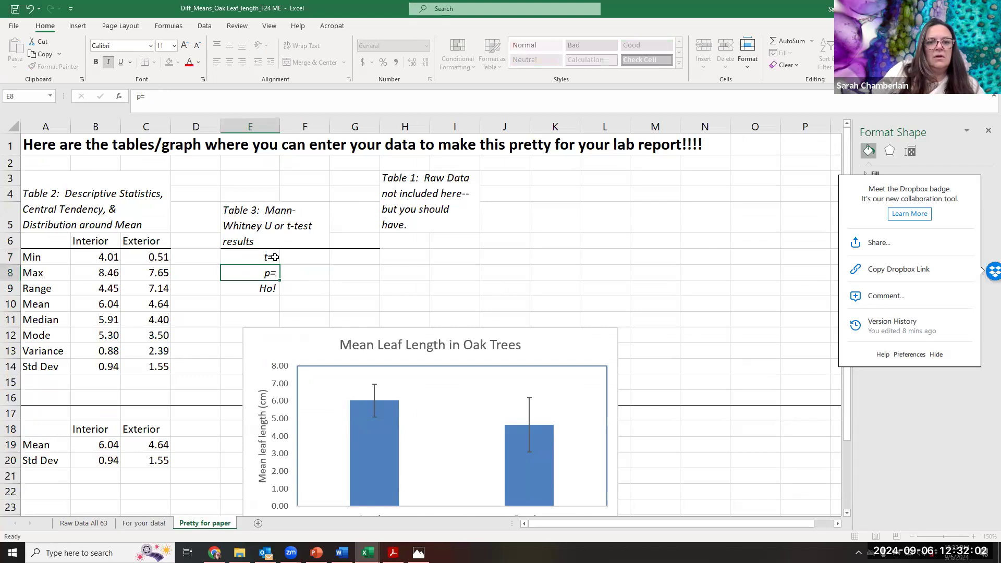
left_click(140, 96)
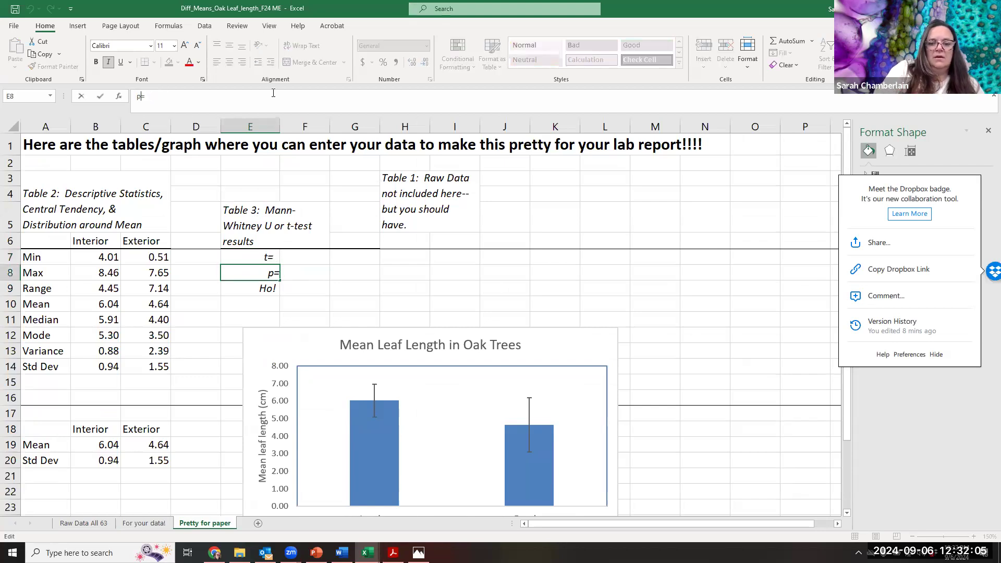
key("BackSpace")
type("(")
type("1-ta")
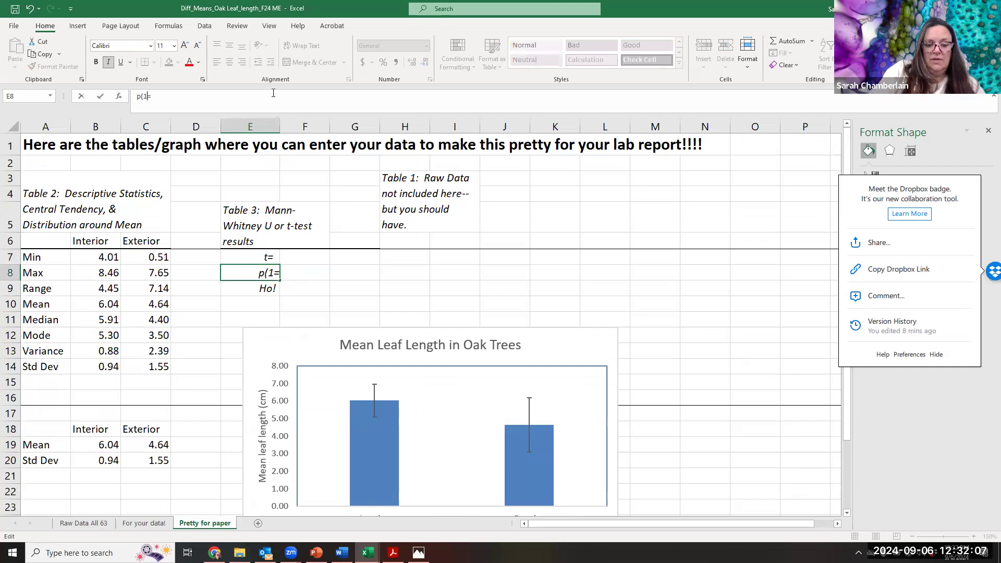
type("iled)")
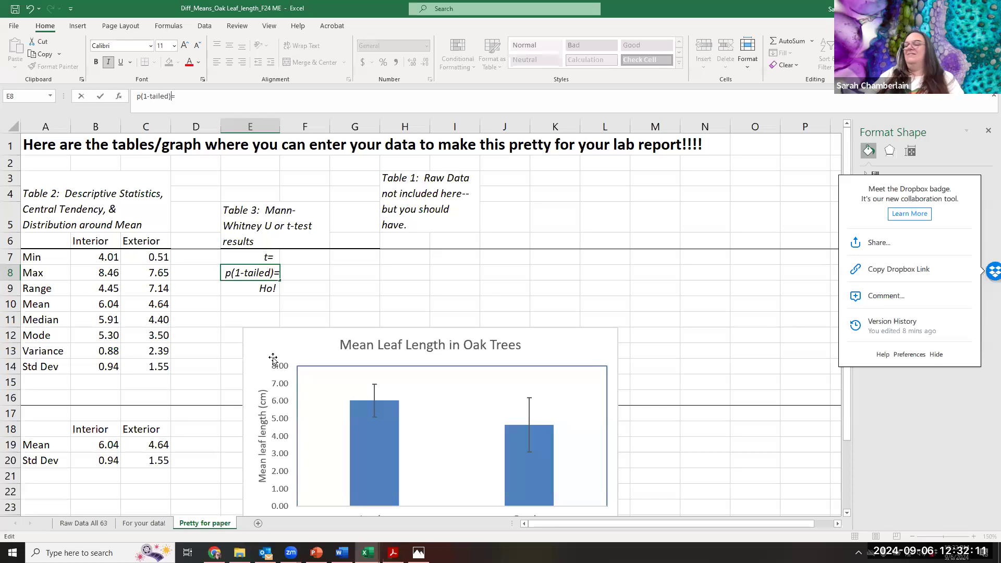
left_click(299, 261)
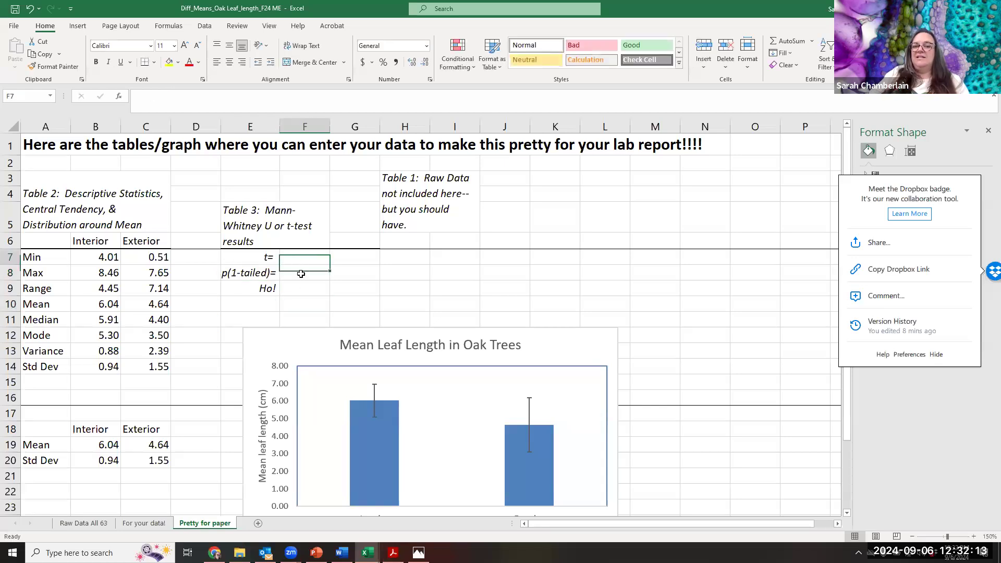
- Check the empty Table 3 result cells and switch to the StatCat workbook to review the two-sample independent test results
left_click(299, 272)
left_click(297, 287)
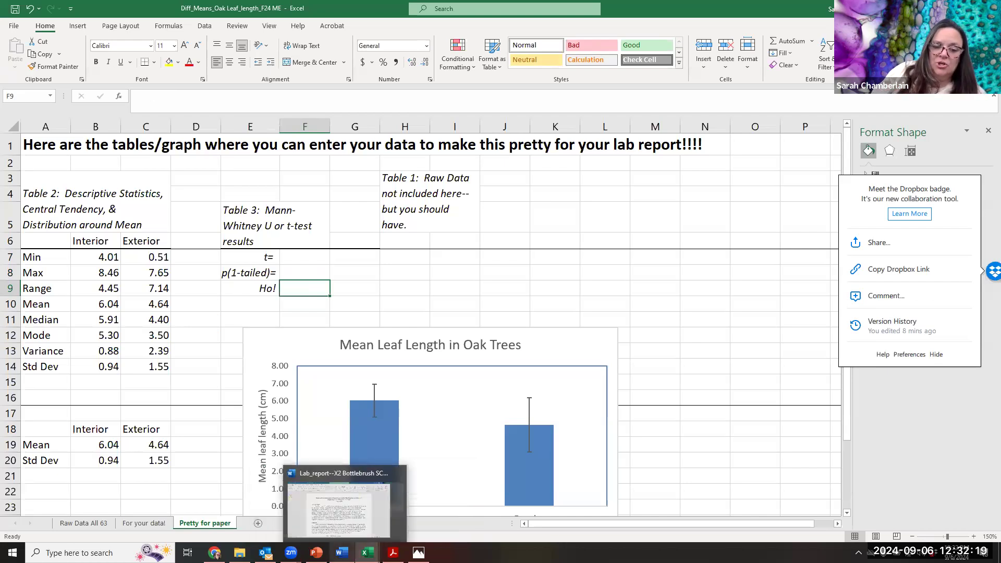
mouse_move(368, 553)
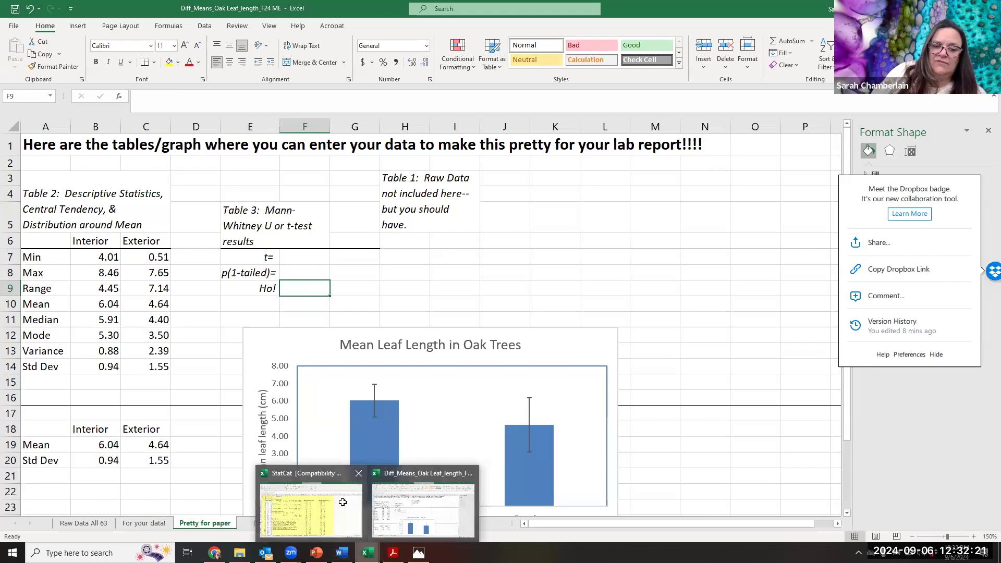
left_click(311, 509)
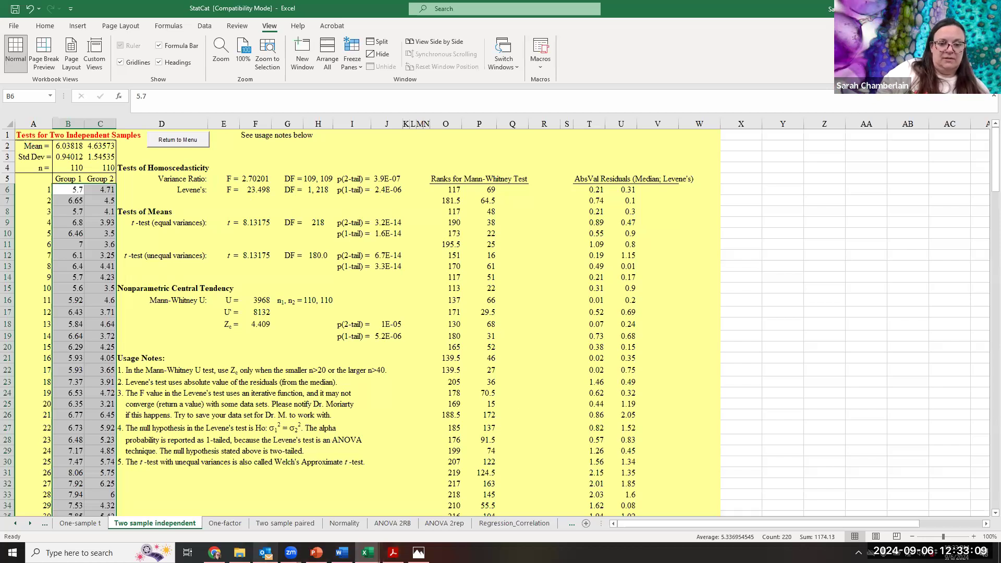
- Switch to PowerPoint, open slide 5 on Difference in Means and highlight the bullet explaining the test for homoscedasticity
left_click(317, 552)
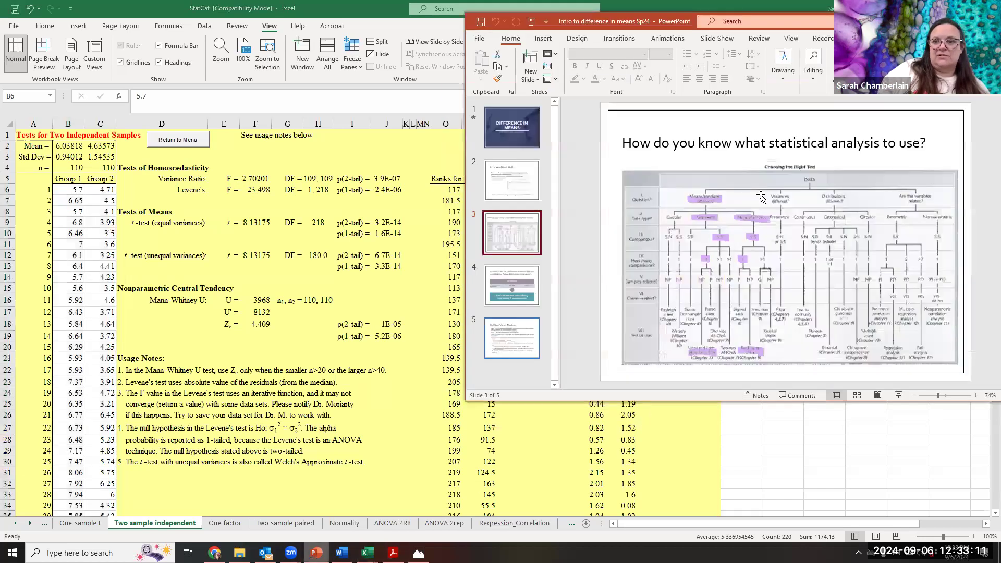
left_click(512, 338)
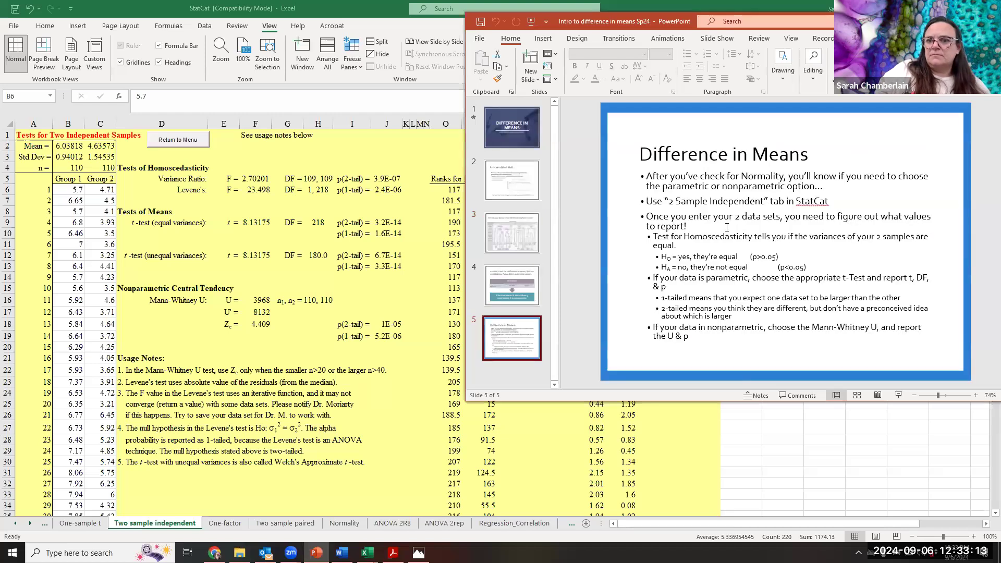
left_click_drag(677, 204, 826, 211)
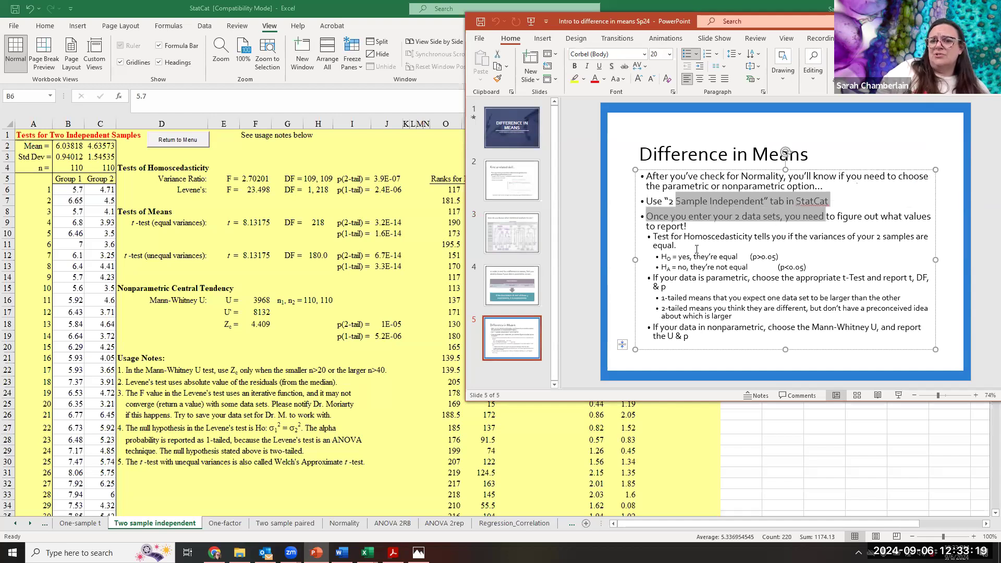
double_click(663, 245)
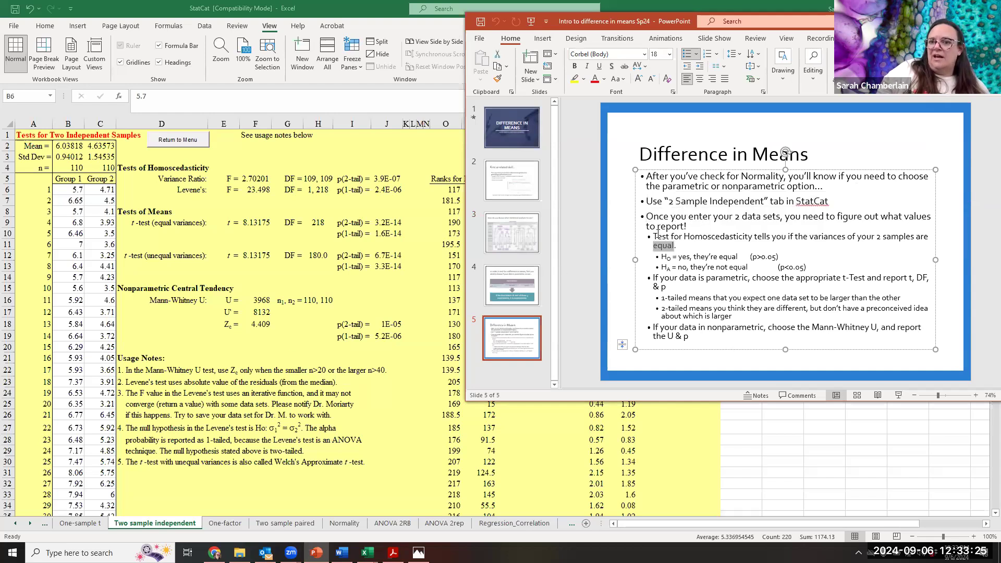
left_click_drag(654, 235, 767, 246)
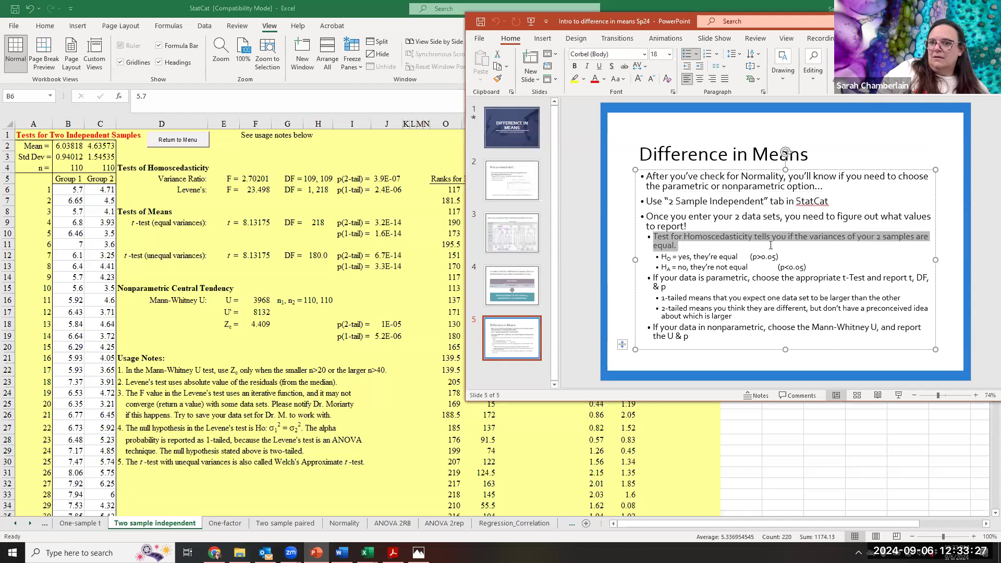
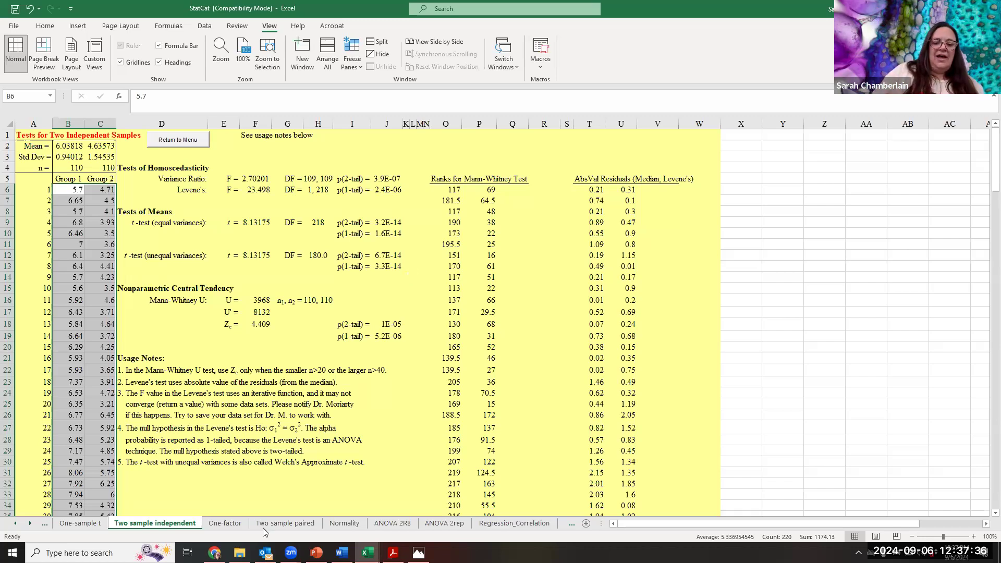
- In File Explorer, go to Lab stuff's Diff in Means folder, open the Diff_Means_Oak Leaf_length_Sp24 students workbook and return to StatCat
mouse_move(240, 552)
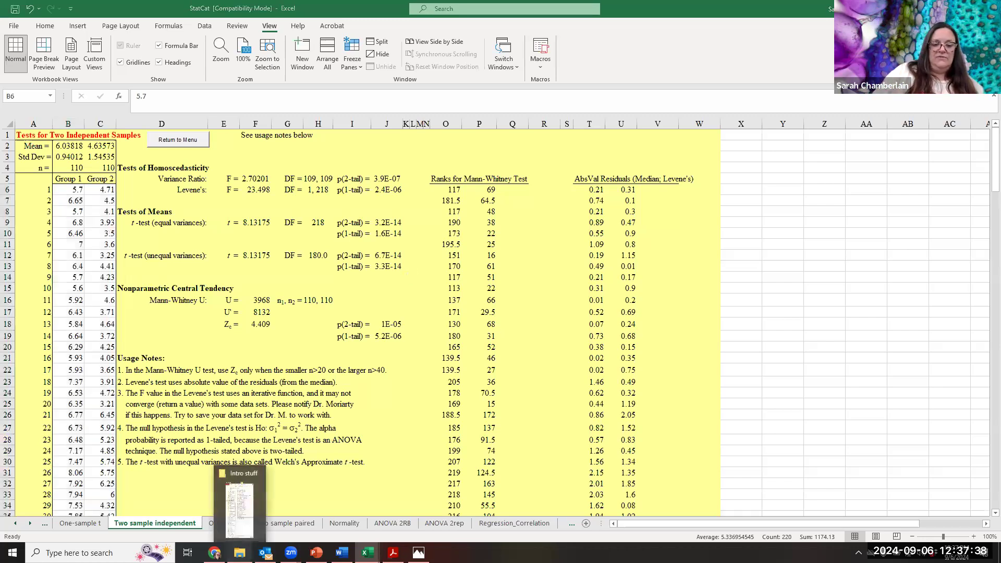
left_click(241, 501)
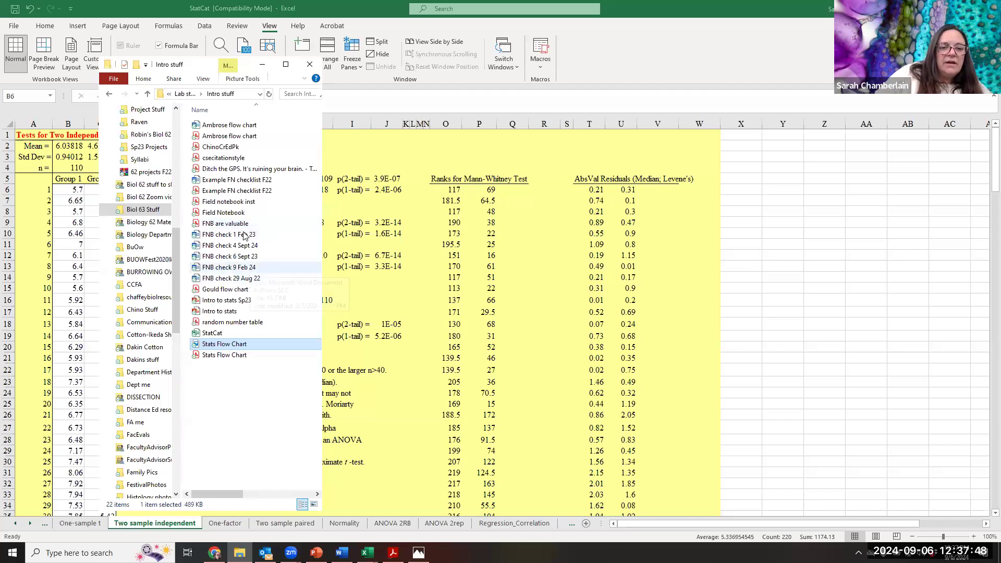
left_click(185, 95)
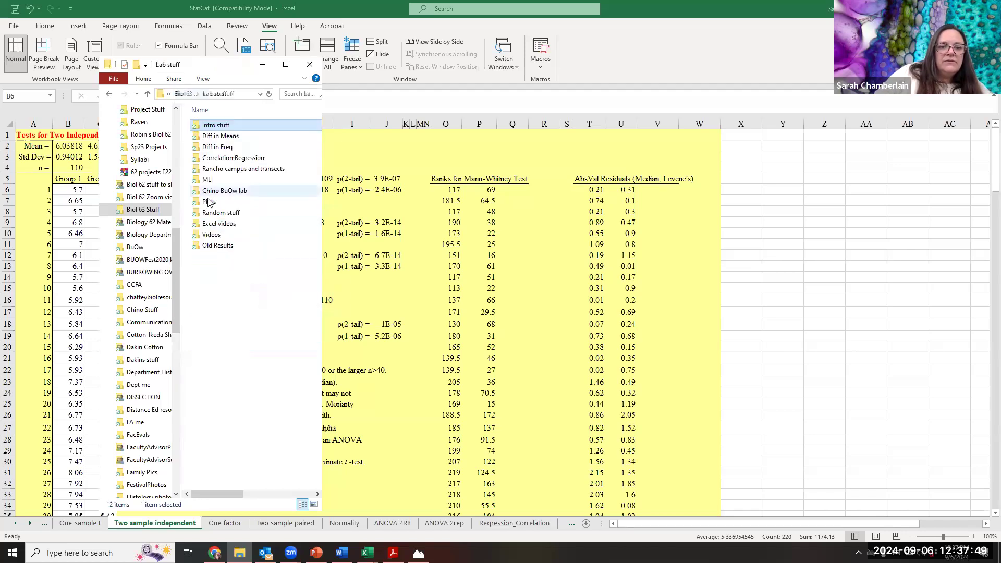
double_click(232, 137)
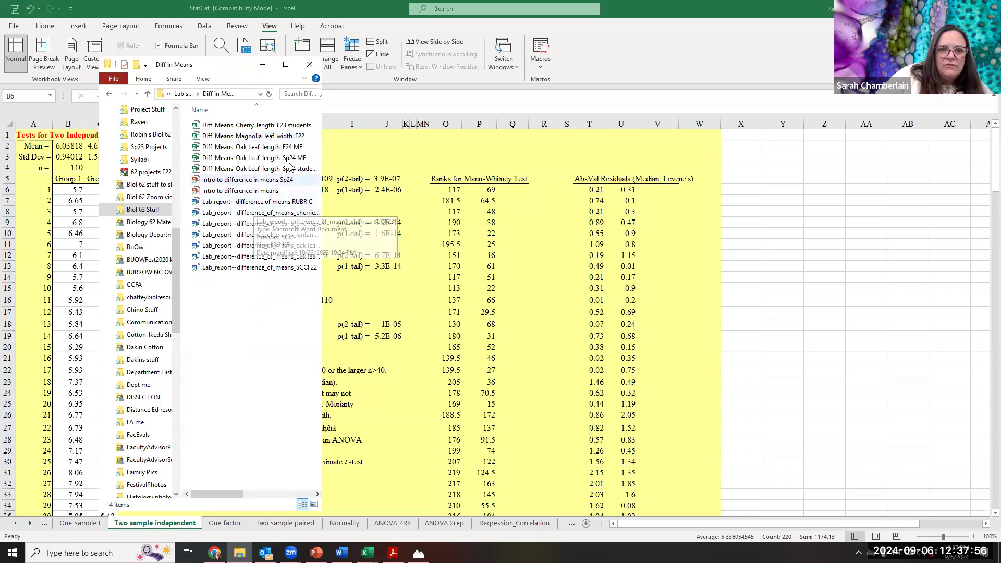
double_click(306, 170)
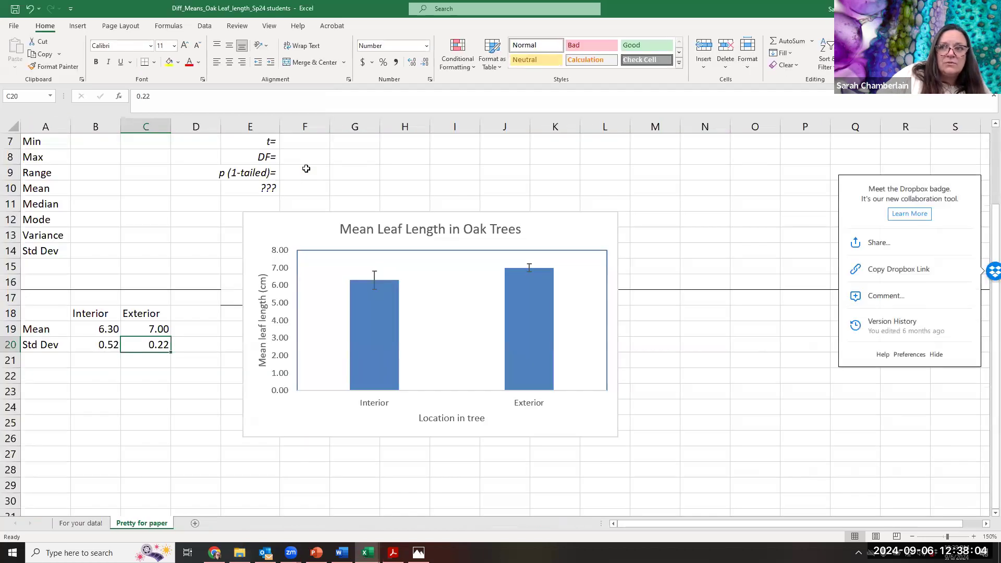
key("alt+Tab")
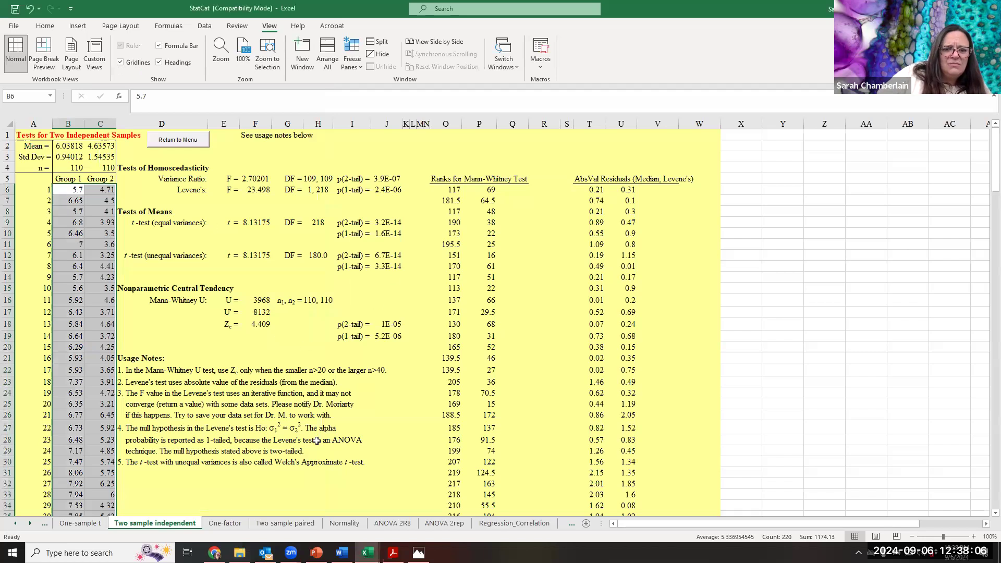
- Open the Word report "Lab_report--difference_of_means_oak leaves students Sp24" from the Diff in Means folder and highlight its title
mouse_move(240, 554)
left_click(239, 503)
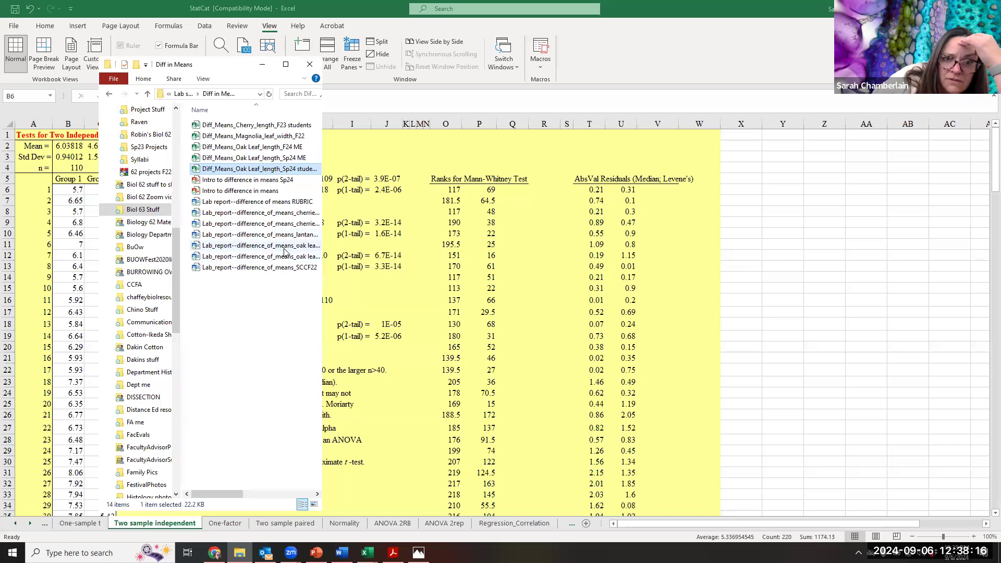
left_click_drag(321, 281, 410, 282)
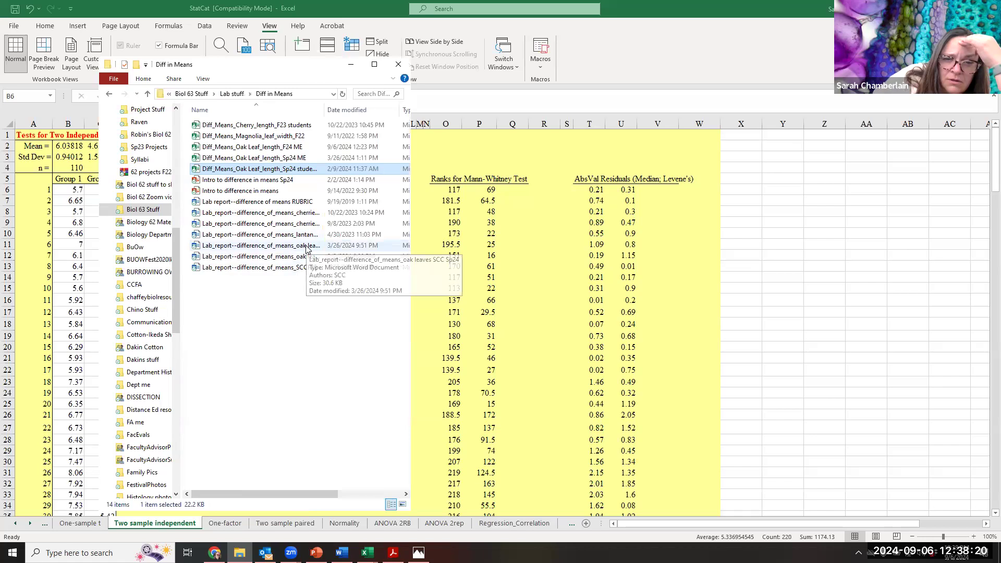
left_click(312, 257)
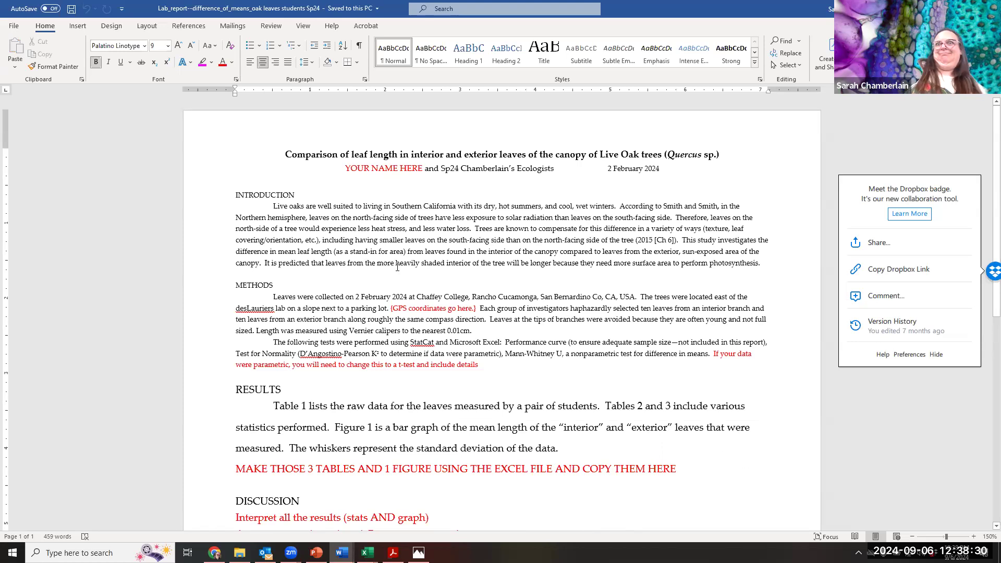
scroll(401, 271, "down", 8)
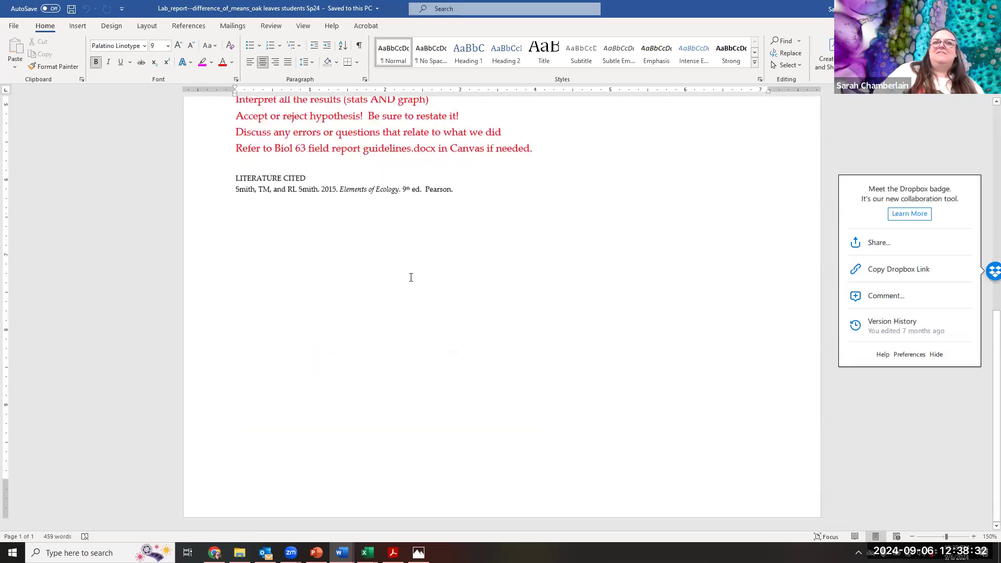
scroll(411, 278, "up", 8)
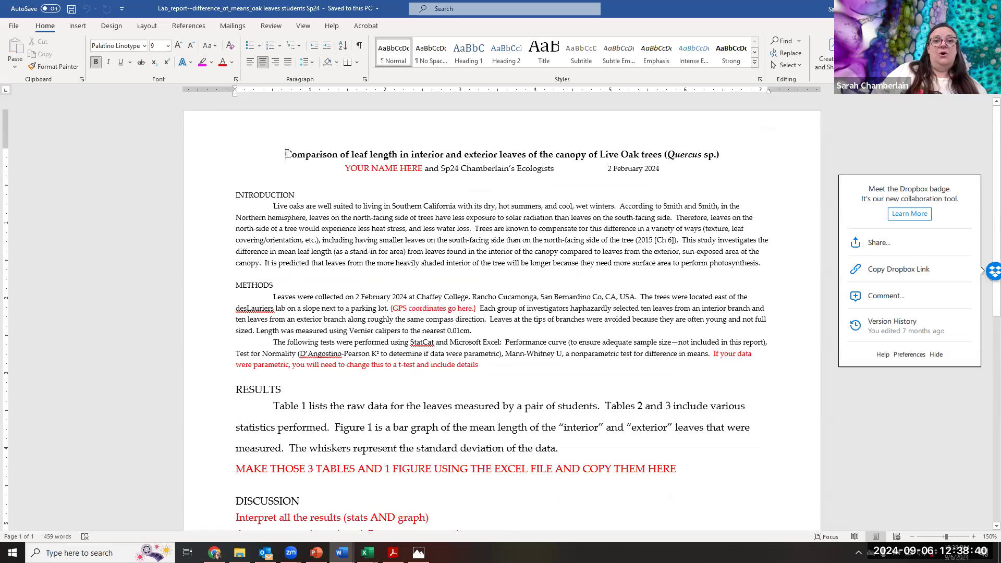
left_click_drag(286, 154, 741, 158)
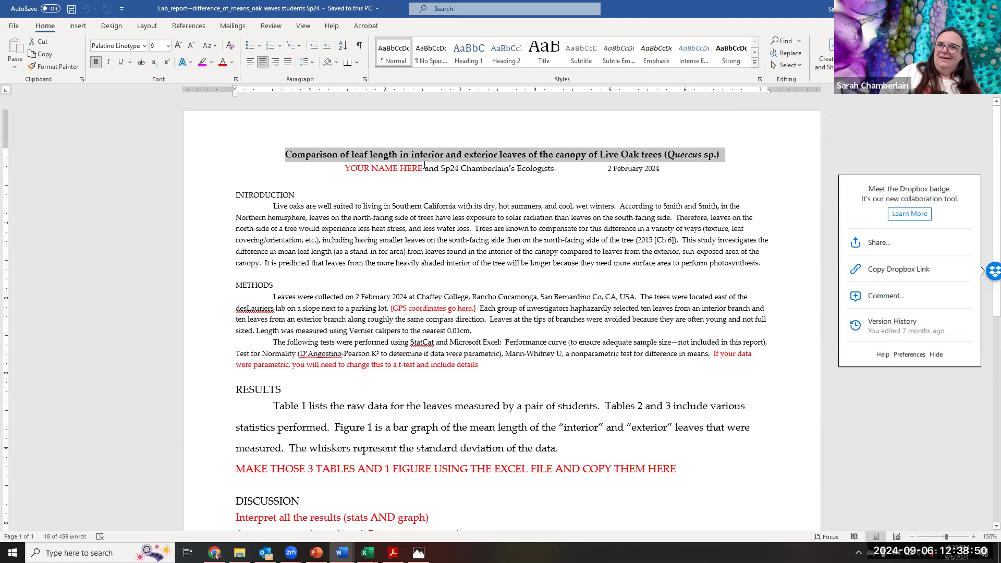
- Change the semester in the report's byline to F24 and the report date to 6 September 2024
left_click(452, 168)
key("BackSpace")
key("BackSpace")
type("F")
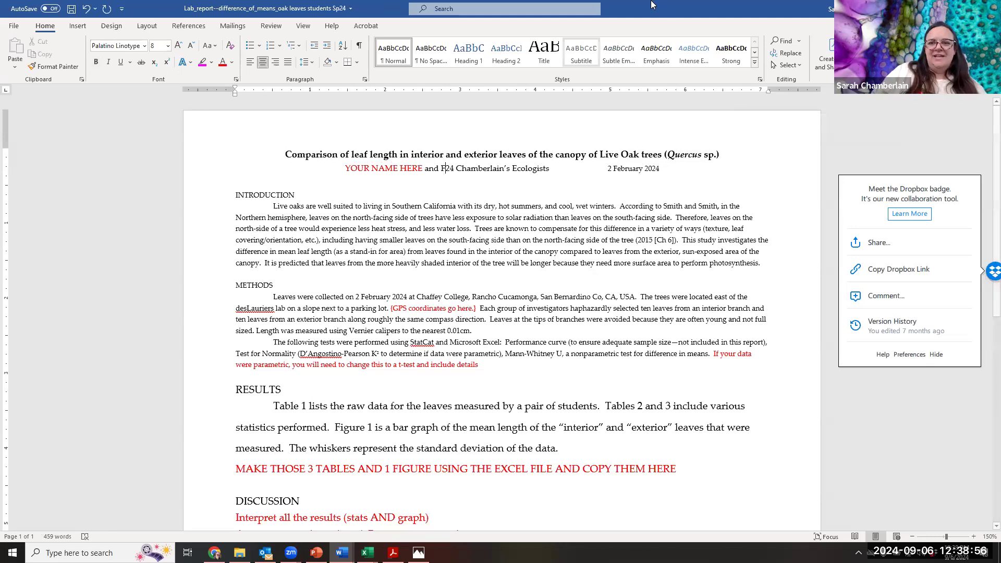
left_click_drag(608, 168, 645, 169)
type("6 September")
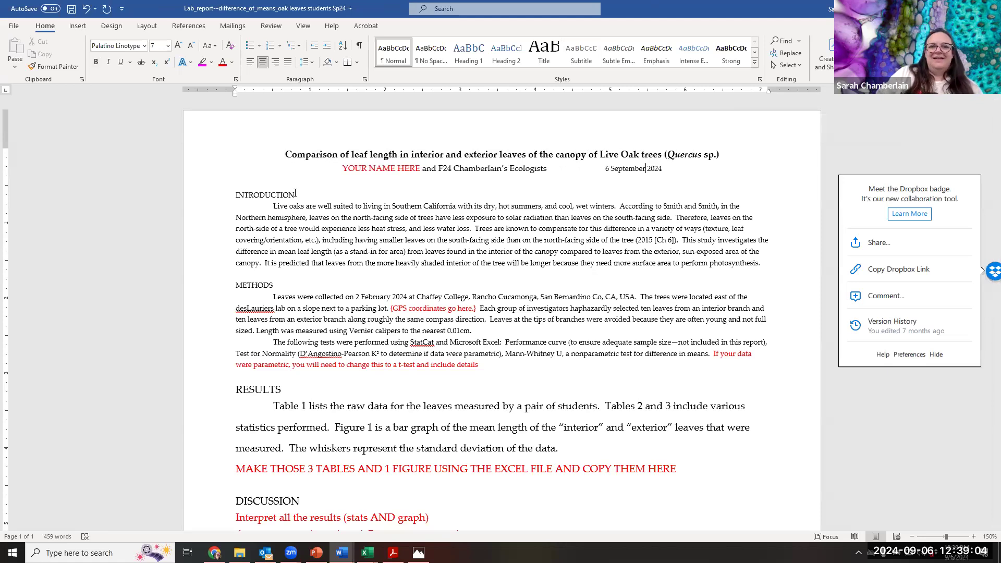
- Highlight the report's Introduction paragraph and its Literature Cited section to review them
left_click(272, 206)
left_click_drag(301, 210, 783, 261)
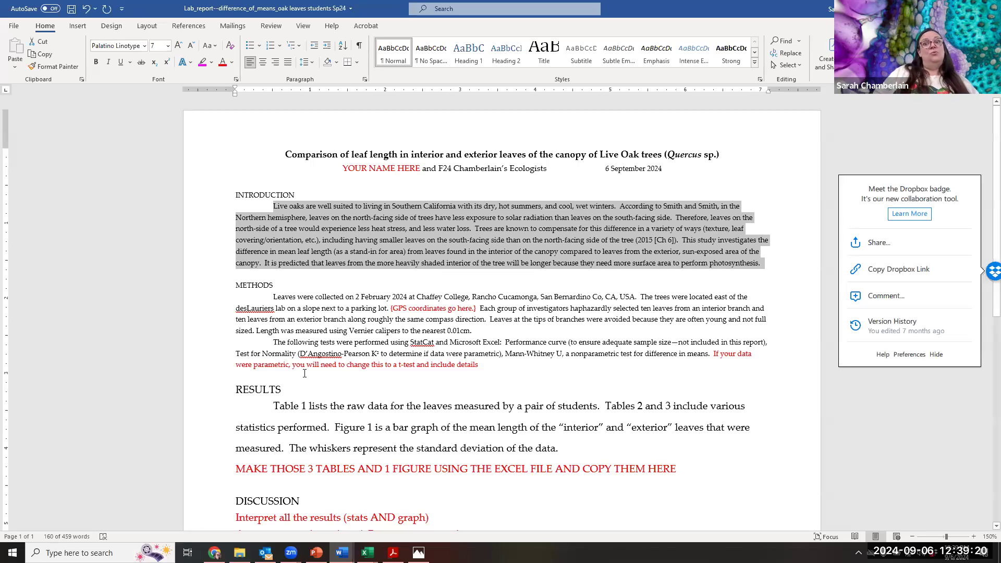
scroll(319, 296, "down", 10)
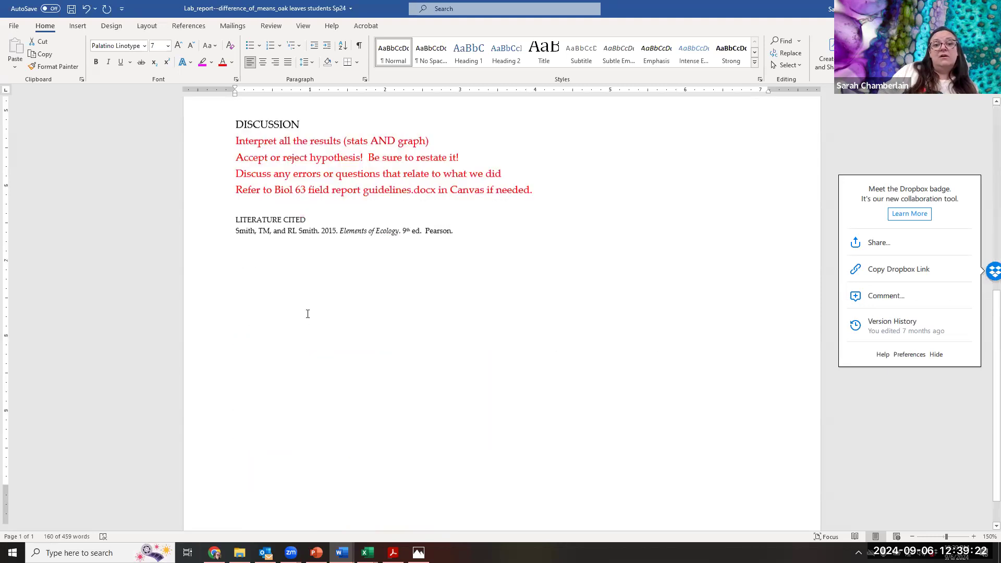
left_click_drag(232, 183, 453, 214)
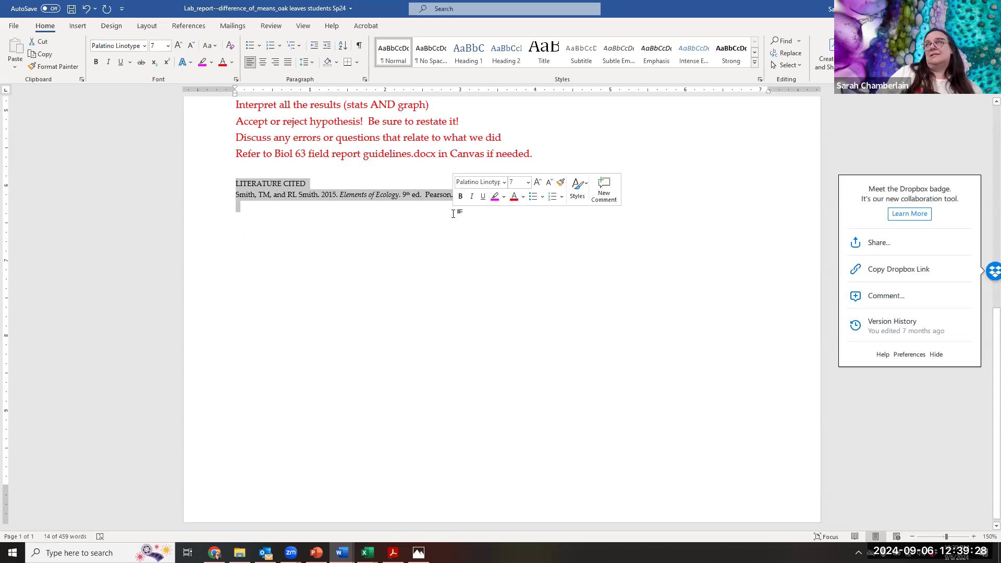
scroll(427, 193, "up", 6)
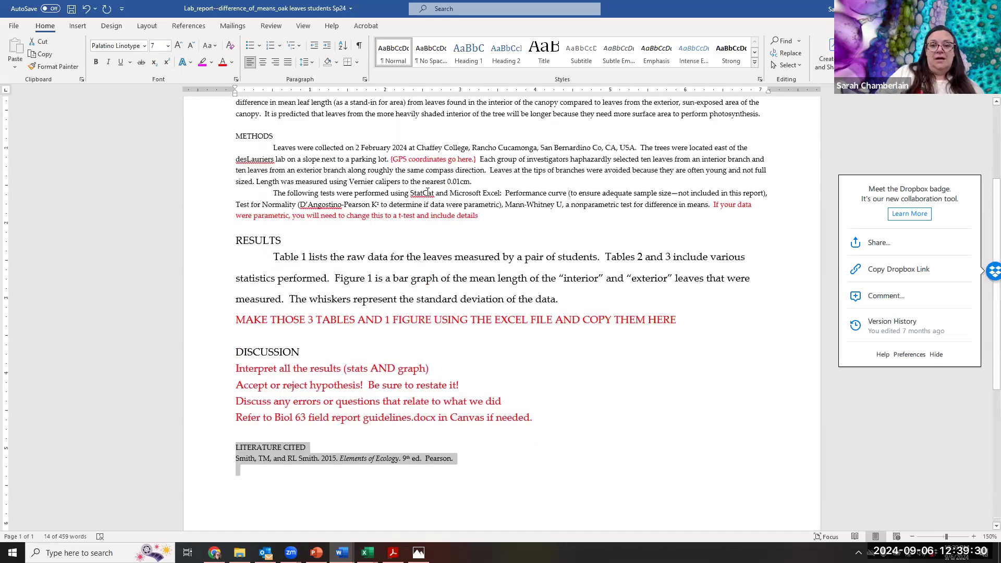
scroll(427, 193, "up", 3)
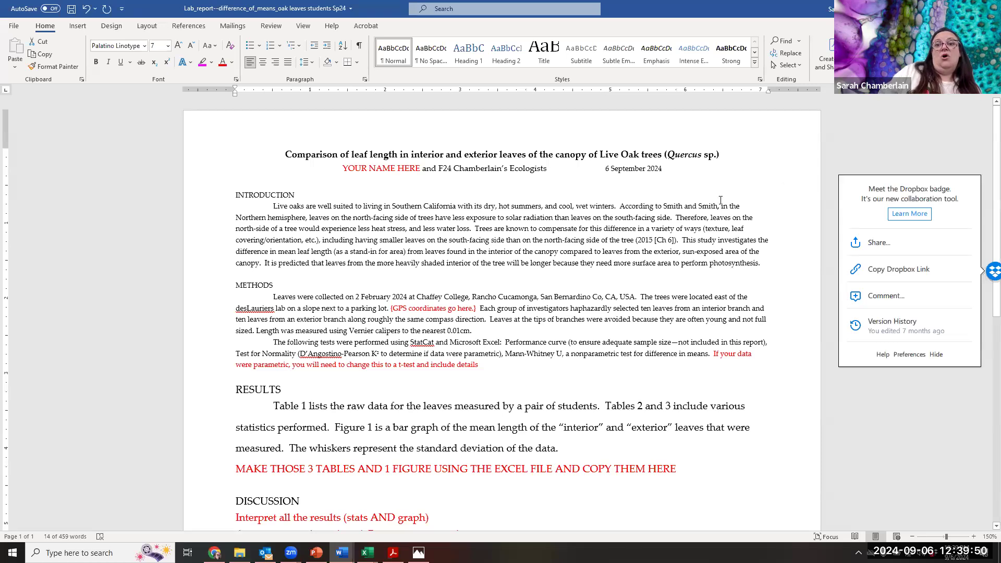
- In the Introduction, delete the north- and south-facing leaf explanation between the textbook authors' names and "Trees are known to compensate"
left_click_drag(748, 218, 473, 229)
key("Delete")
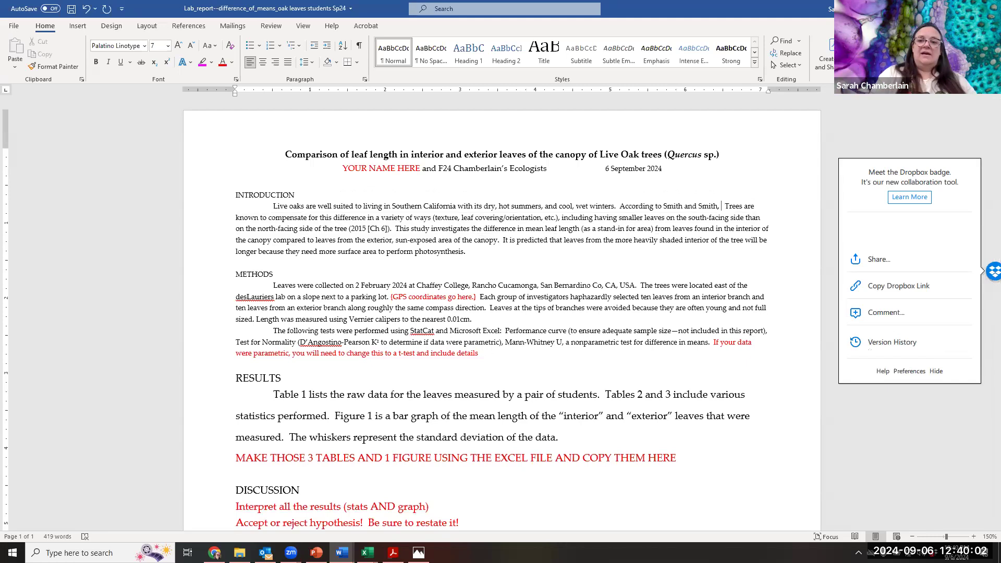
key("Right")
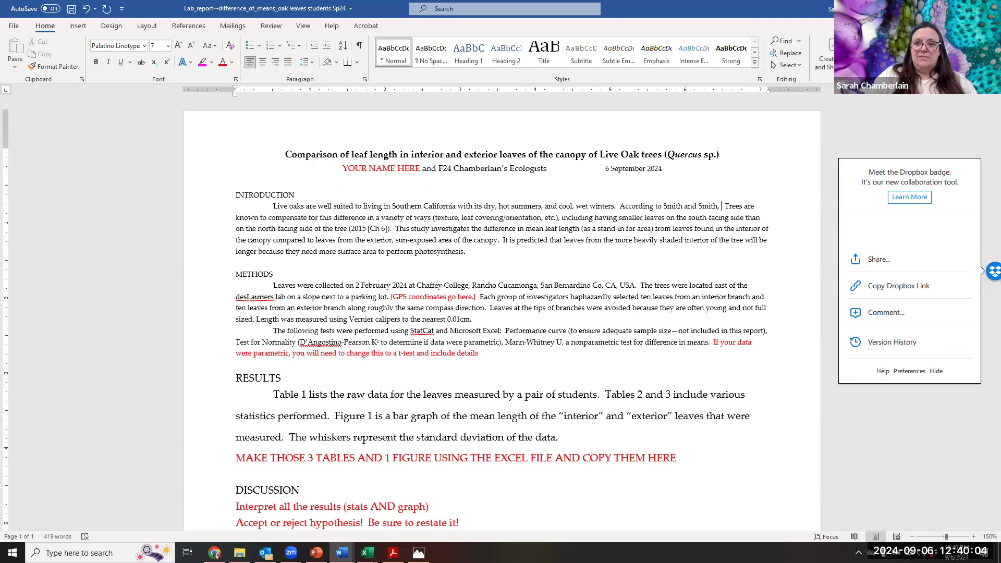
- Complete the Introduction's textbook citation sentence with "leaves with greater sun exposure tend to have less surface are that leaves with lower sun exposure." and highlight it
type("leaves with ")
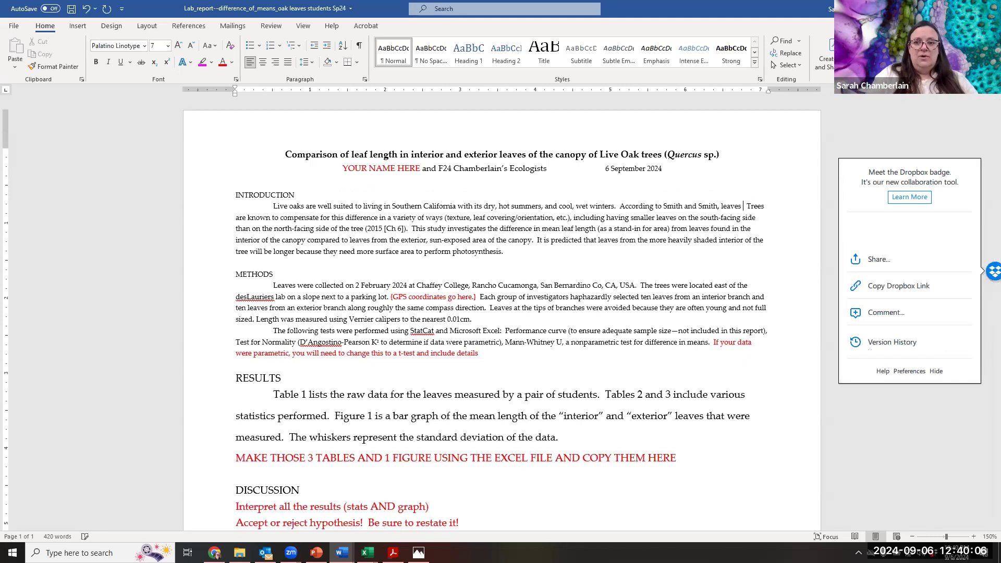
type("greater su")
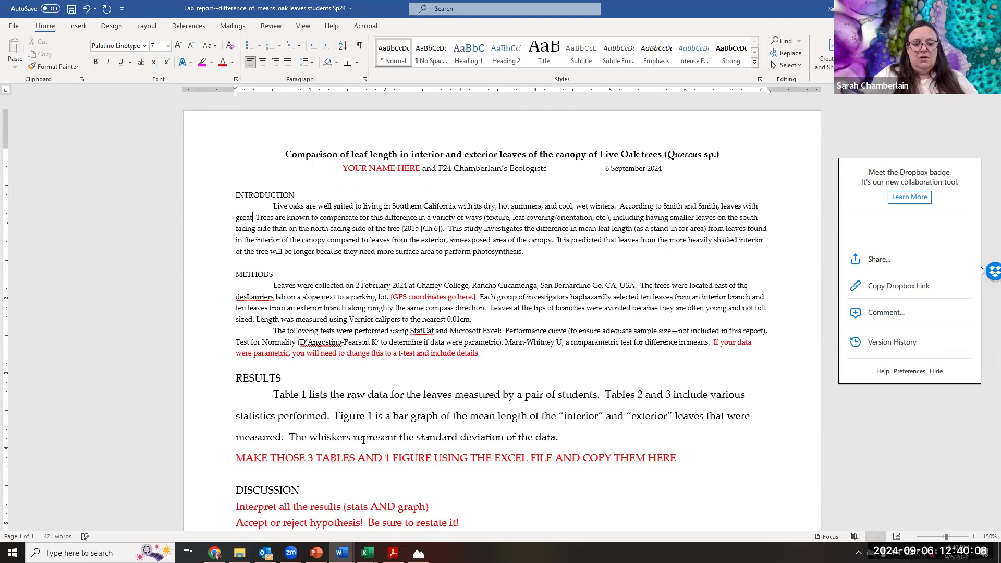
type("n exposure")
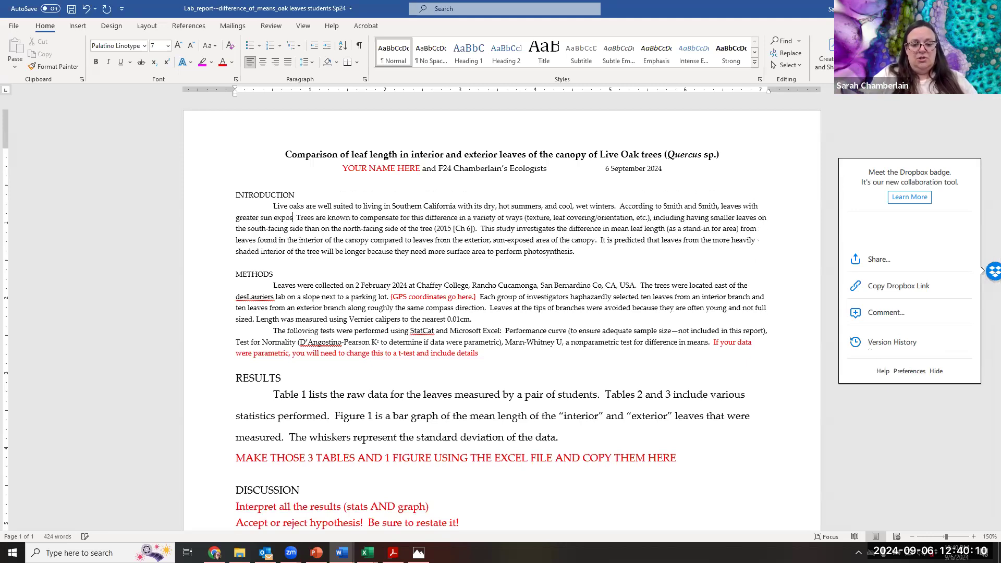
type(" t")
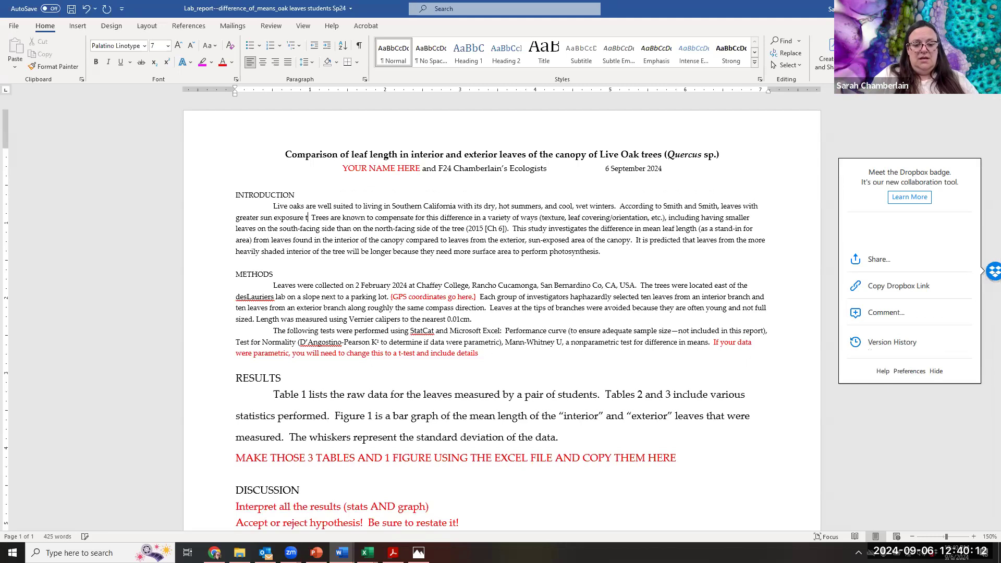
type("end ot ha")
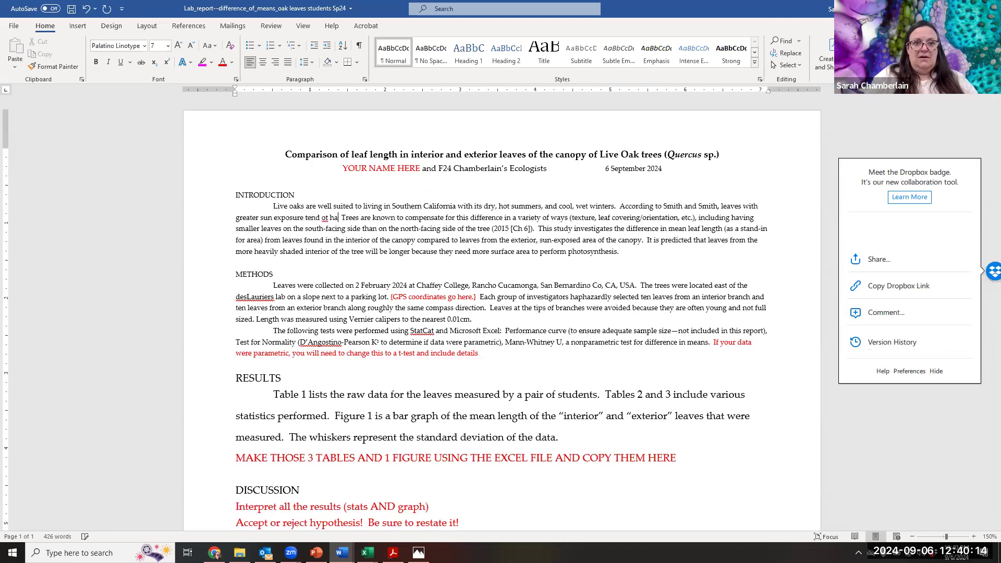
key("BackSpace")
key("BackSpace")
key("BackSpace")
key("BackSpace")
type("to hav")
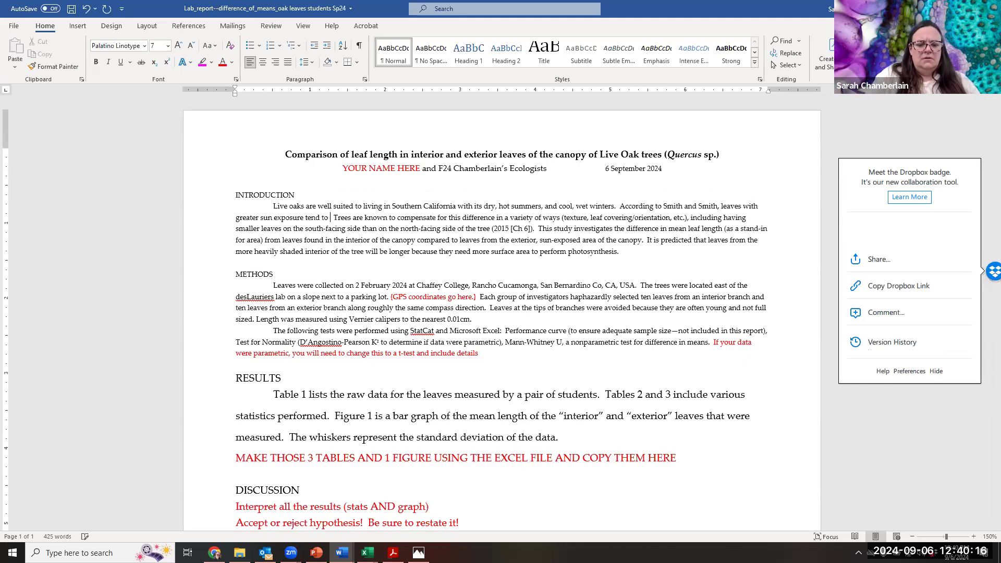
type("e less ")
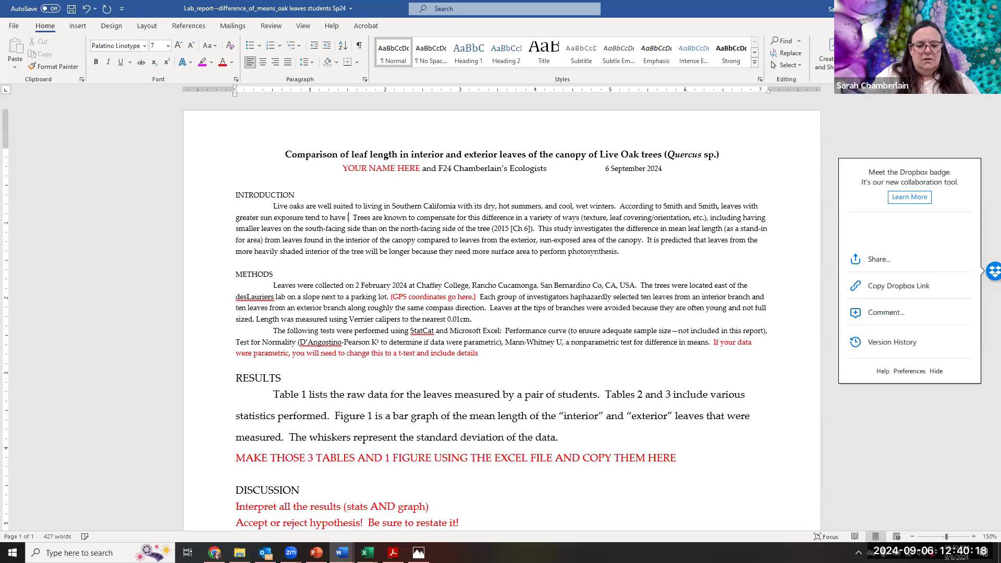
type("surface ar")
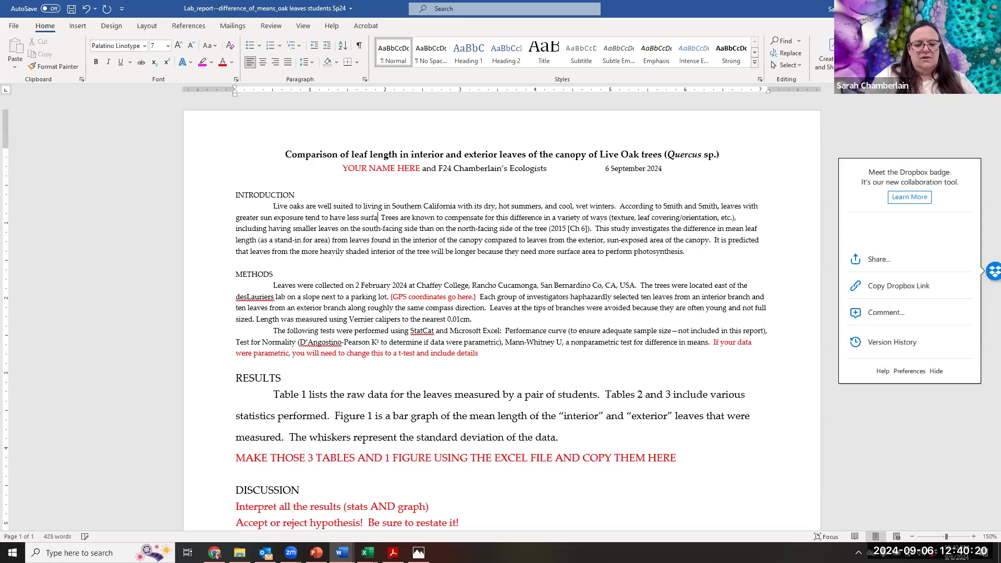
type("e that ")
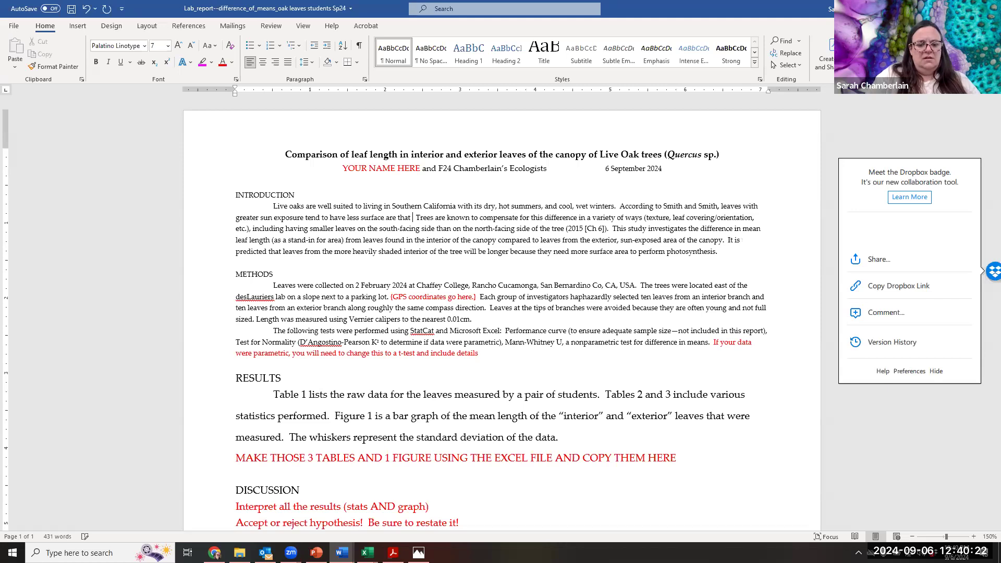
type("le")
key("BackSpace")
type("ves with")
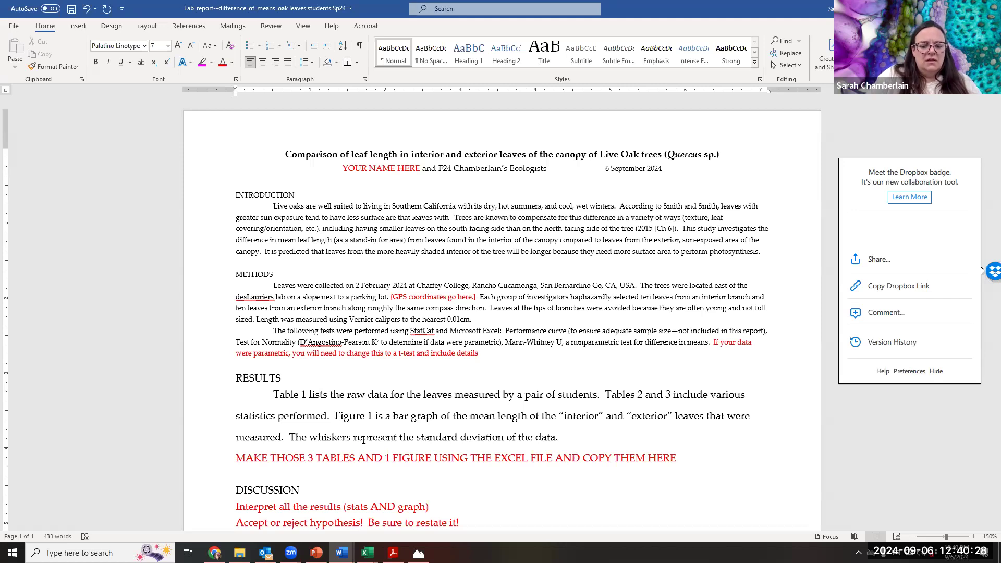
type(" lo")
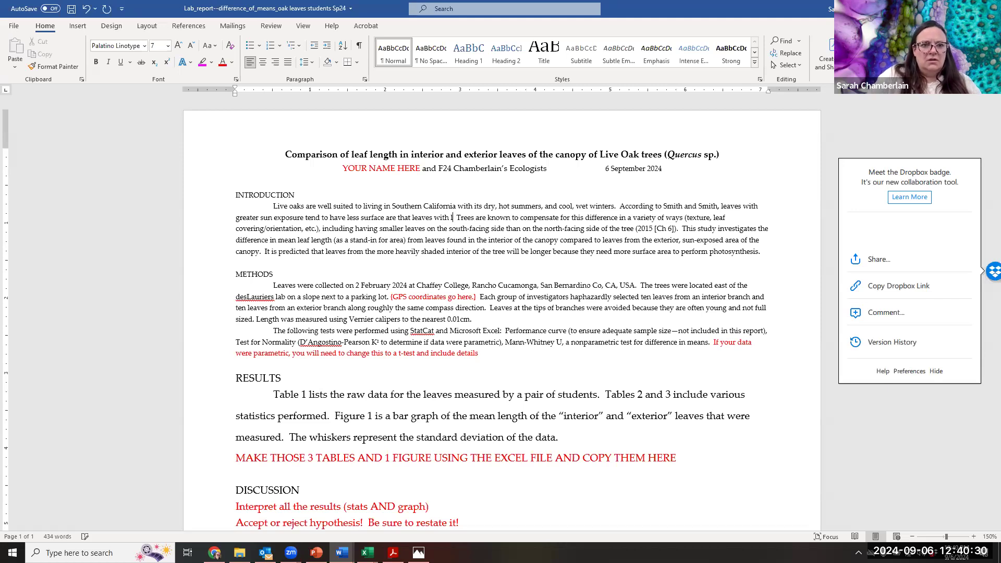
type("wer sun expo")
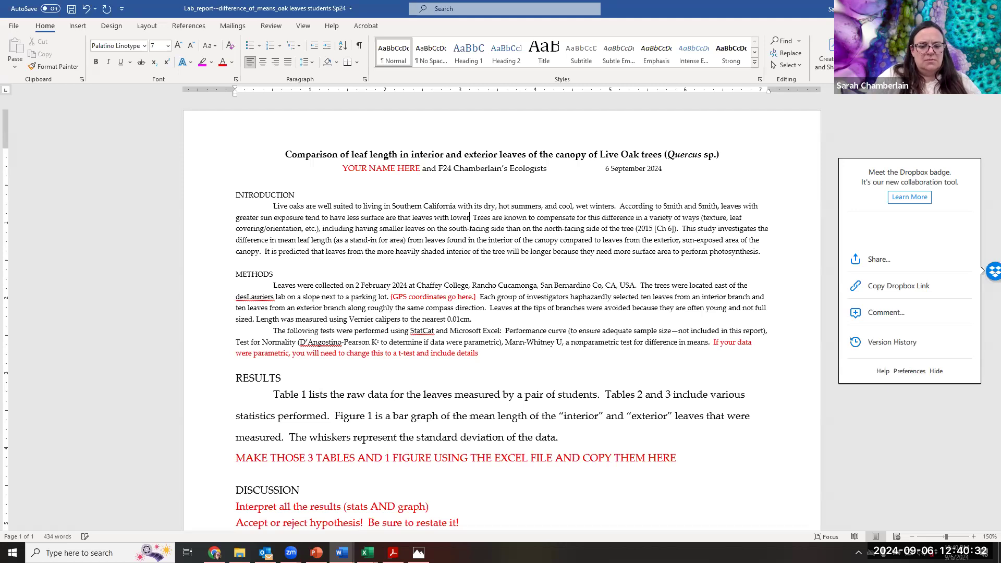
type("sure.")
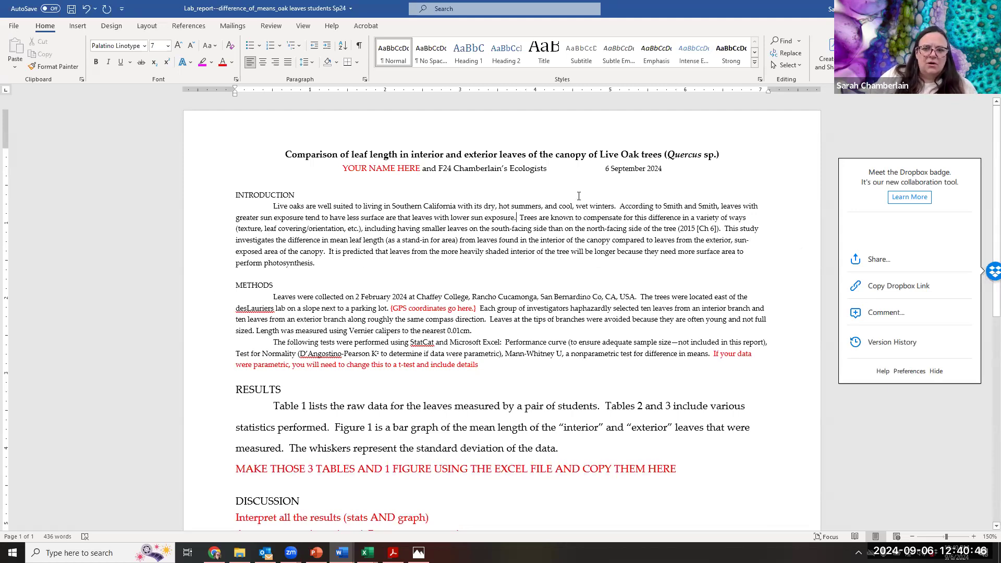
left_click_drag(621, 209, 518, 223)
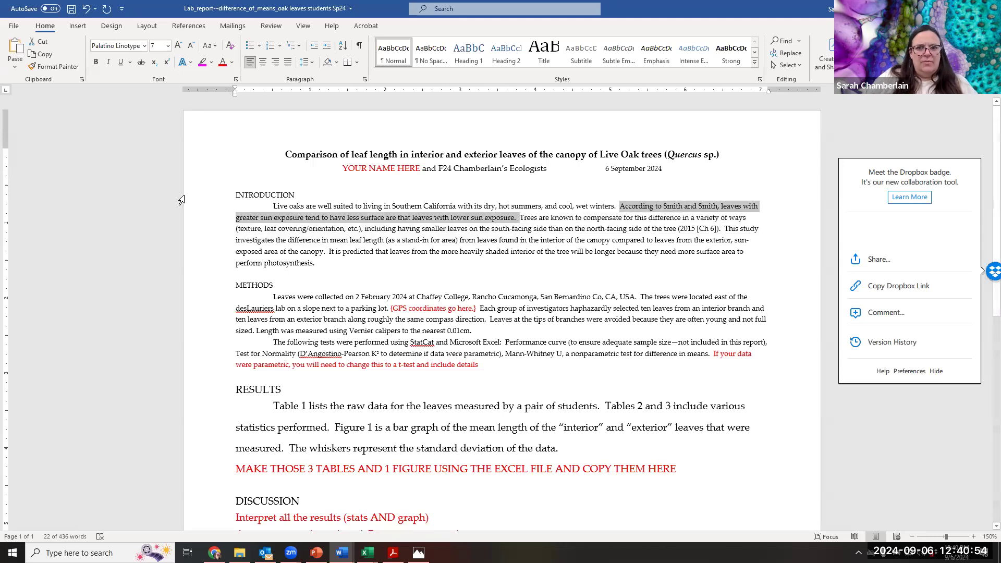
- Undo the recent Introduction rewrite, restoring the north- and south-facing leaf explanation, and undo the report date change
key("ctrl+z")
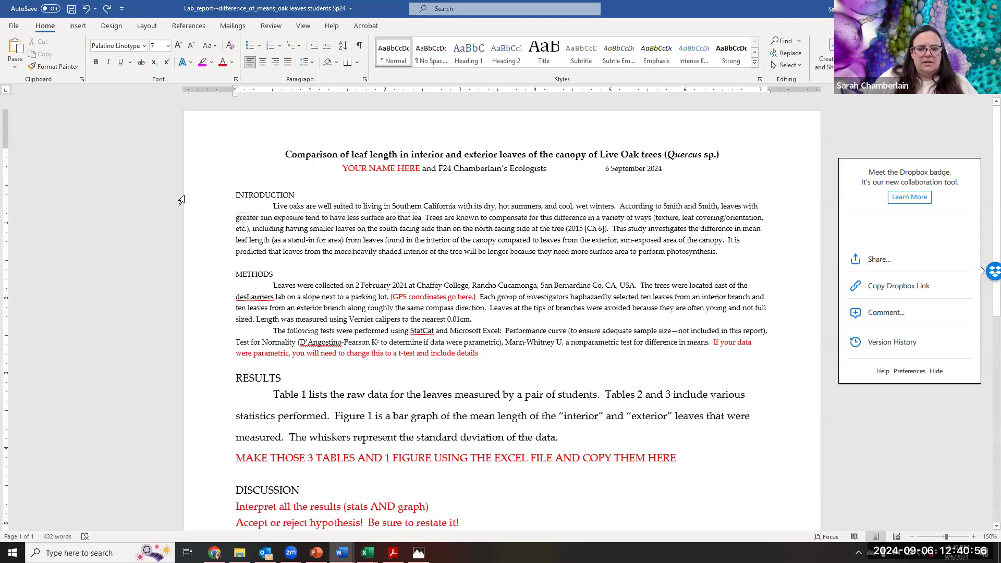
key("ctrl+z")
key("ctrl+z")
key("ctrl+z")
key("ctrl+z")
key("ctrl+z")
key("ctrl+z")
key("ctrl+z")
key("ctrl+z")
key("ctrl+z")
key("ctrl+z")
key("ctrl+z")
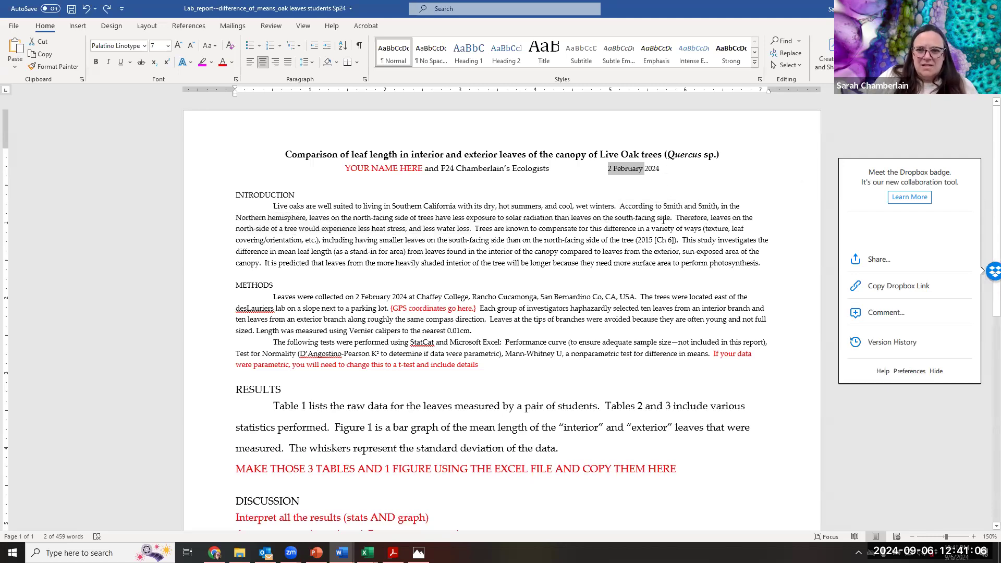
- Set the report date in the byline to 6 September 2024
left_click_drag(620, 206, 697, 206)
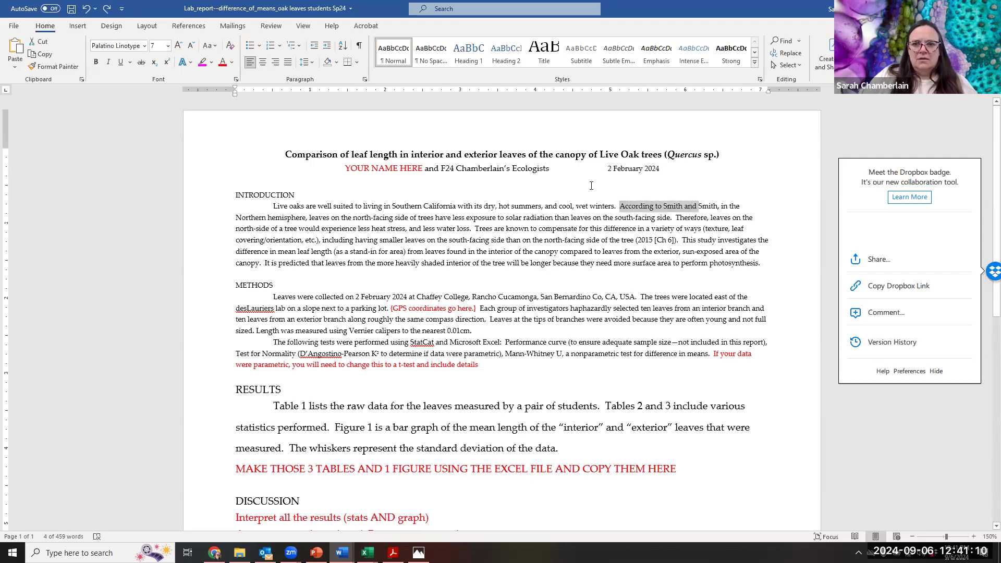
left_click_drag(628, 166, 644, 168)
type("6 September")
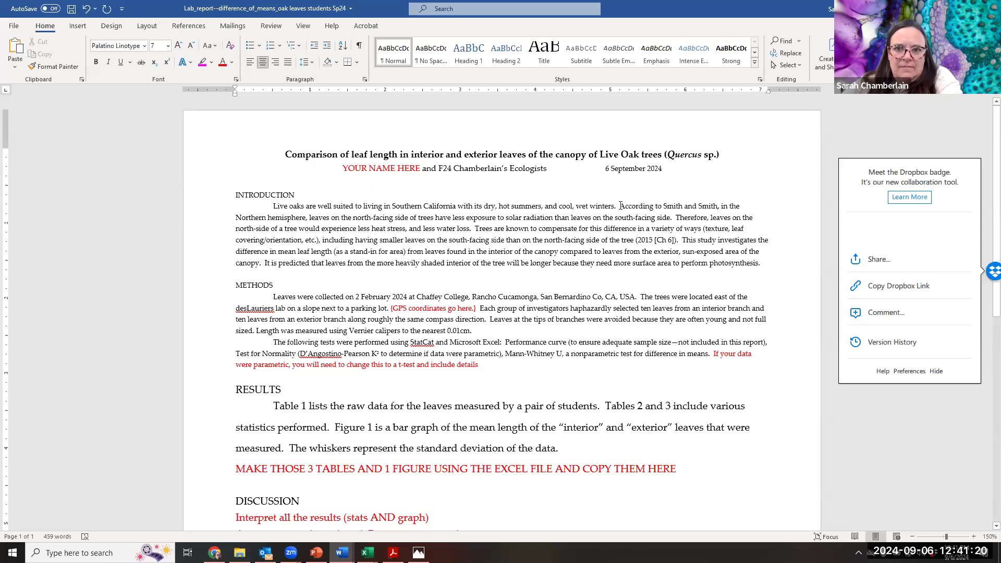
- In the Introduction, replace "Therefore" with a copy of the "According to" phrase that credits the textbook authors
left_click_drag(619, 206, 721, 203)
key("ctrl+c")
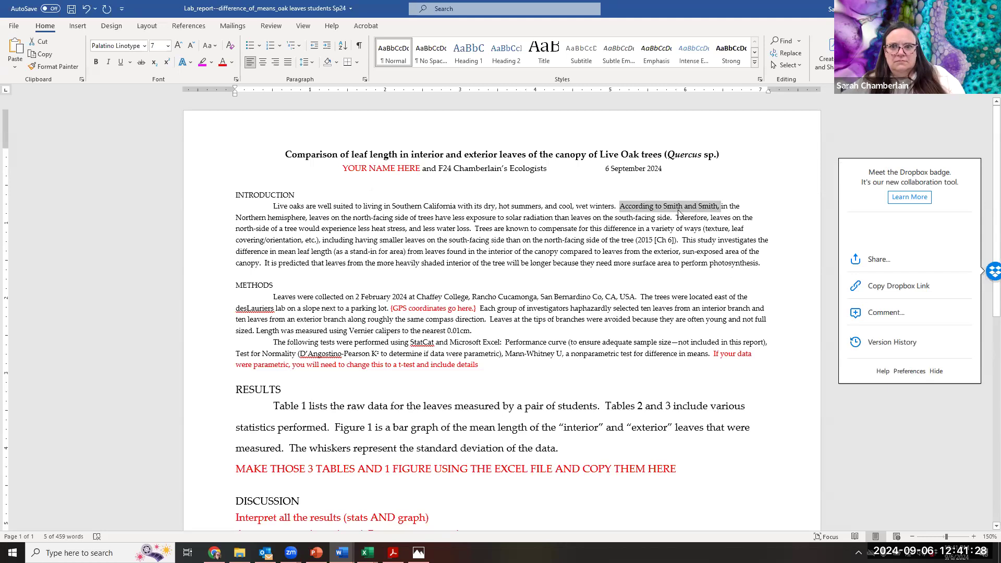
left_click_drag(676, 218, 707, 218)
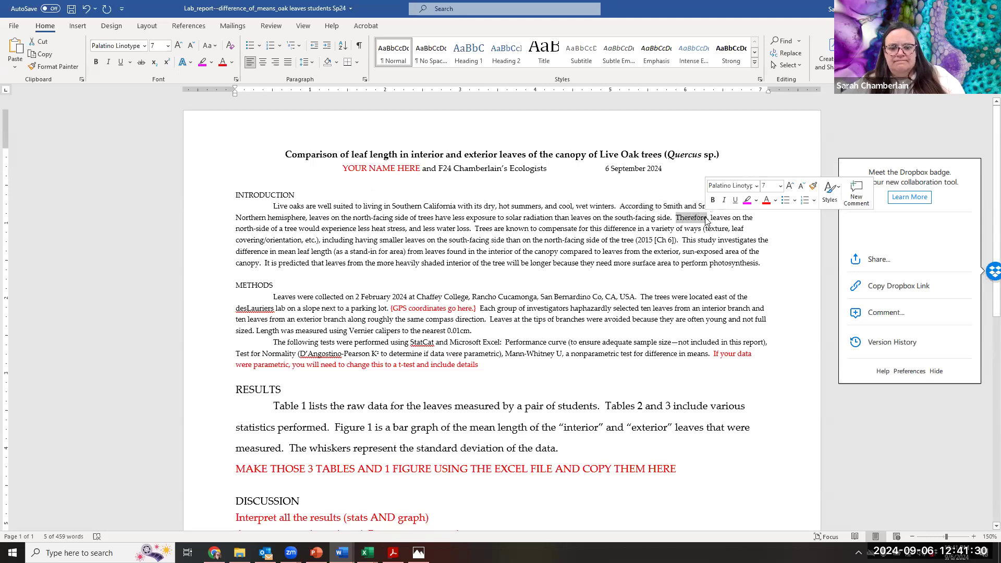
key("ctrl+v")
key("Delete")
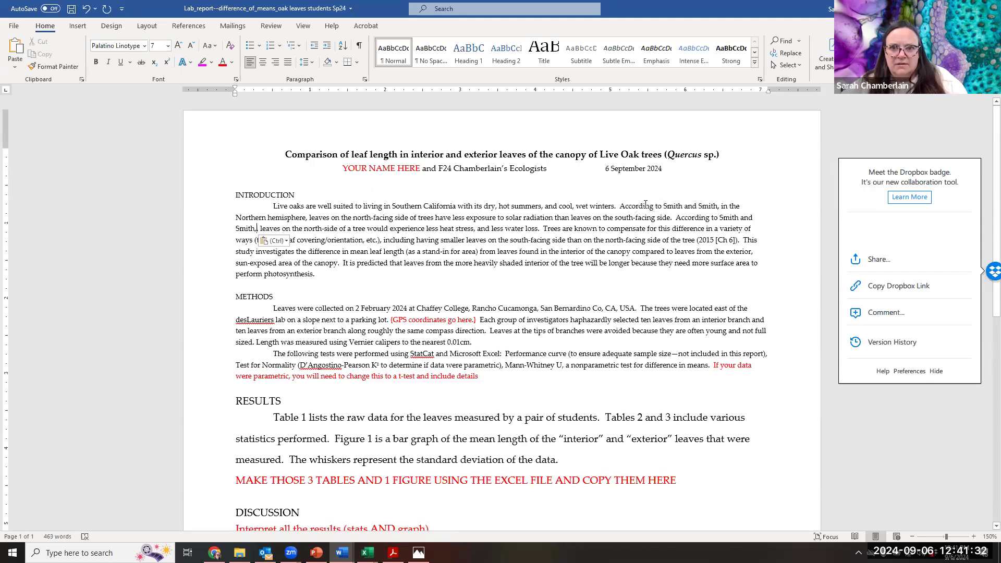
- Replace the Introduction's second sentence opening, from the first "According to" through "north-facing side", with "Leaves on the exposed surfaces"
left_click_drag(633, 204, 598, 218)
left_click_drag(495, 226, 406, 218)
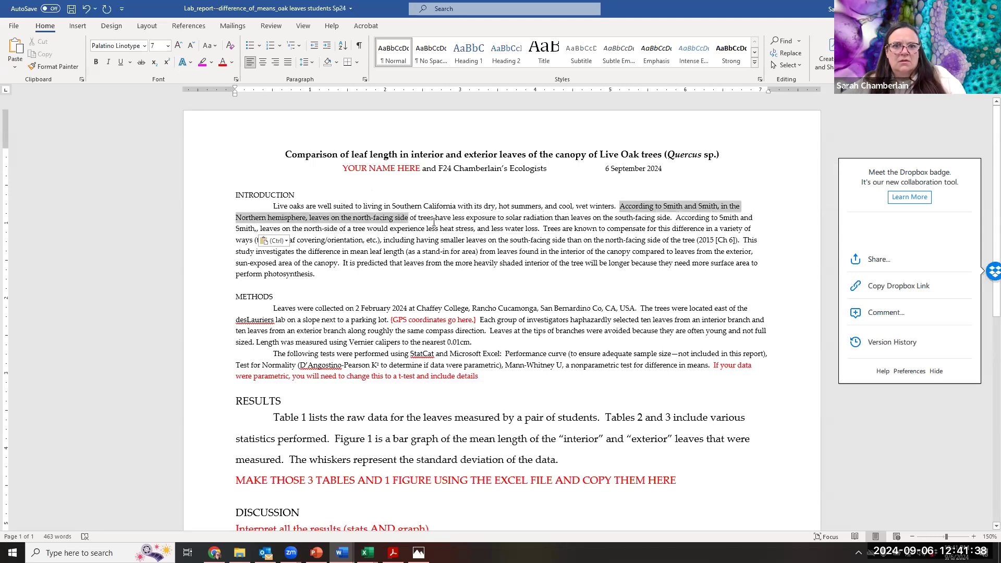
type("Leaves")
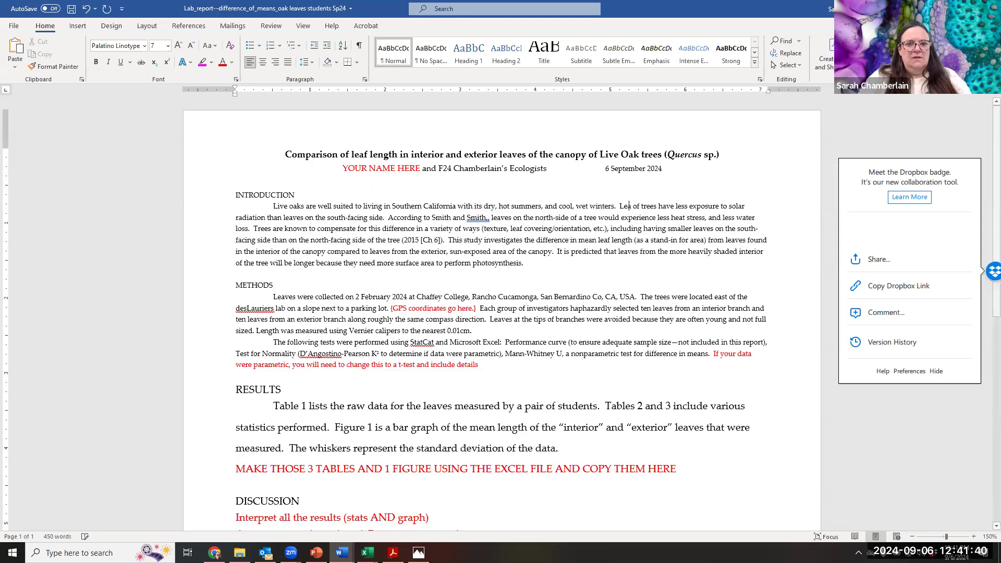
type(" on the exposed ")
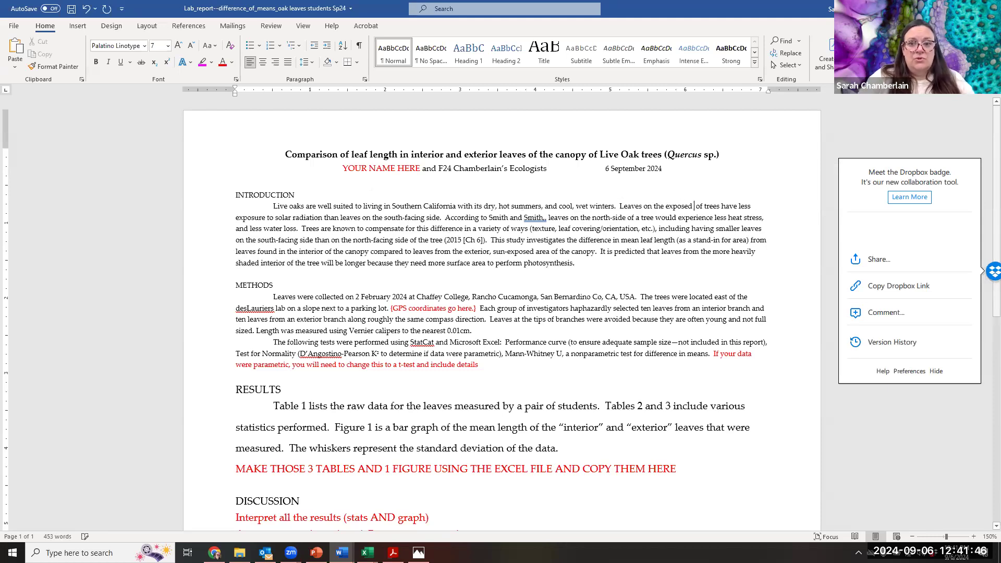
type("surfaces of")
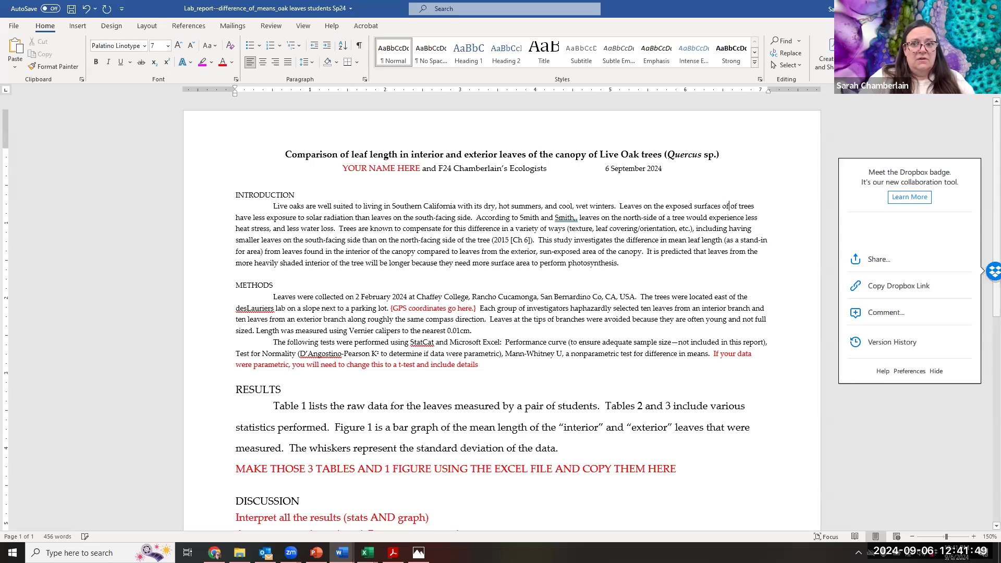
- Change "exposed" to "exterior" so the Introduction's second sentence begins "Leaves on the exterior surfaces of trees"
key("BackSpace")
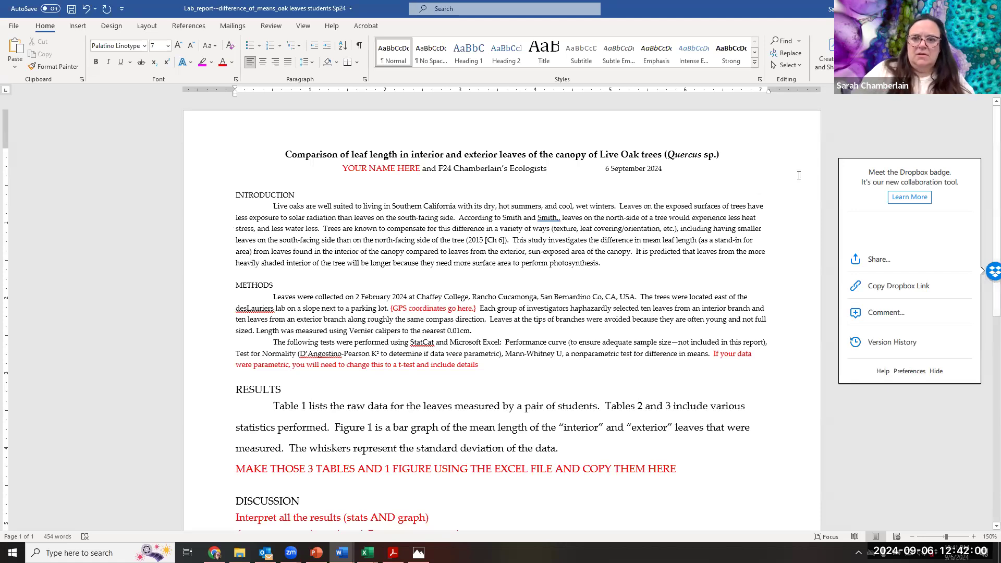
key("BackSpace")
key("BackSpace")
key("BackSpace")
key("BackSpace")
key("BackSpace")
key("BackSpace")
key("BackSpace")
type("xterio")
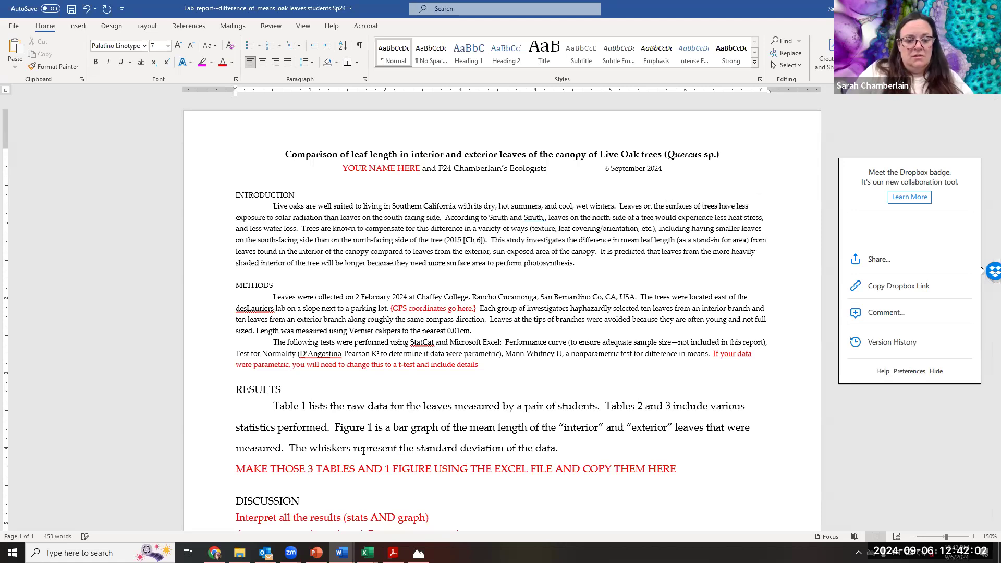
type("e")
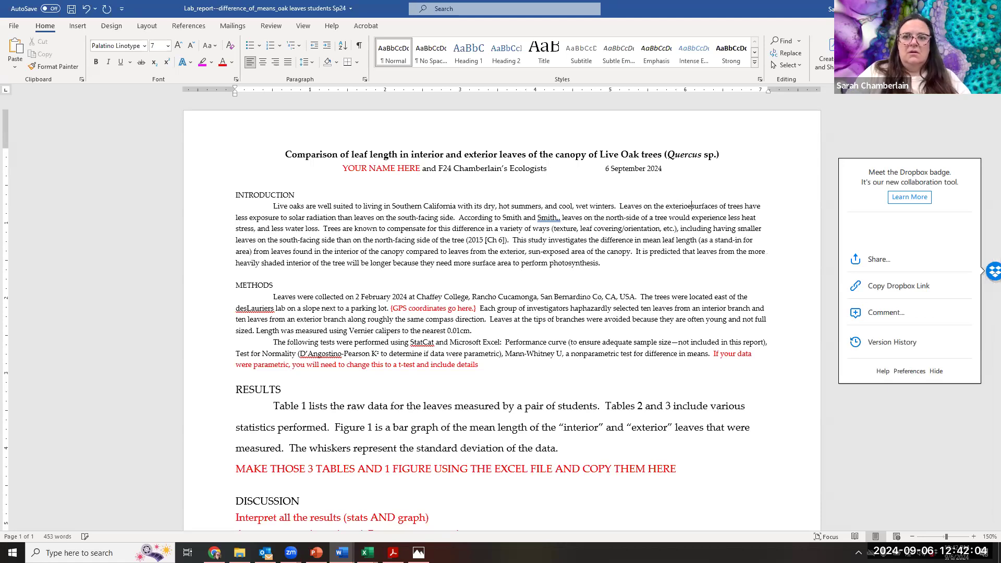
key("BackSpace")
key("BackSpace")
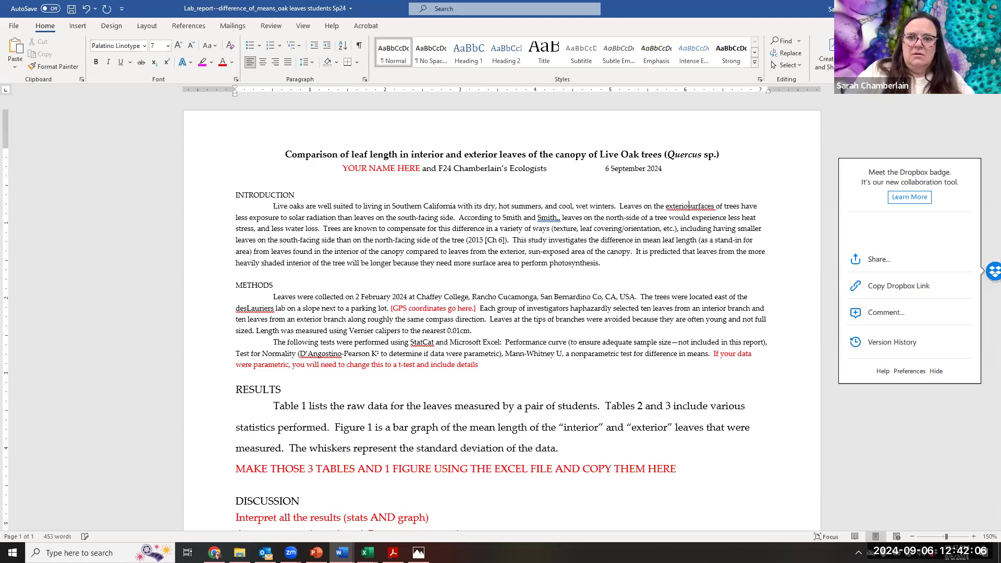
type("rm")
key("BackSpace")
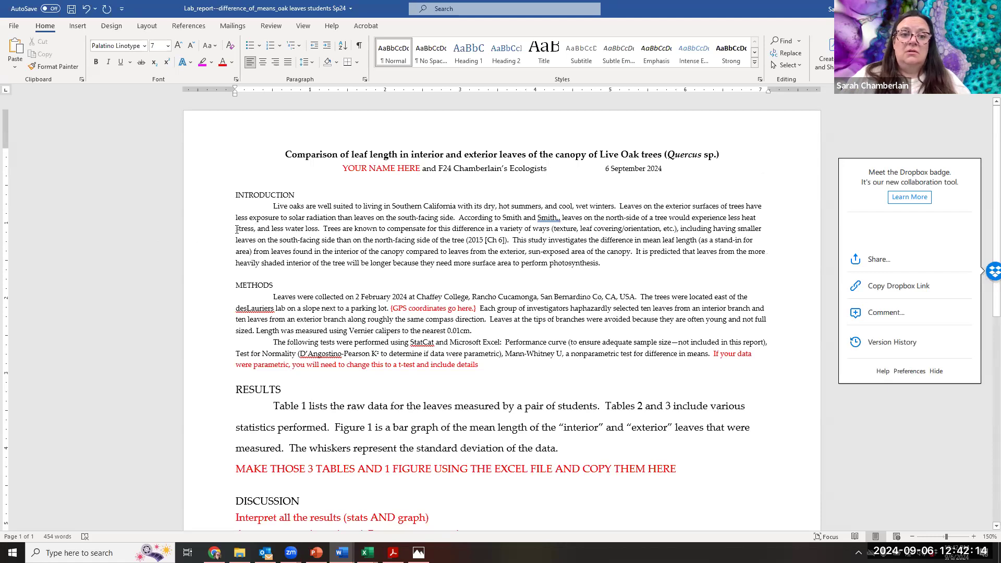
- Duplicate "less exposure to solar radiation than leaves on the south-facing side" after "trees have", and change the first "less" to "more"
left_click_drag(235, 215, 448, 219)
key("ctrl+c")
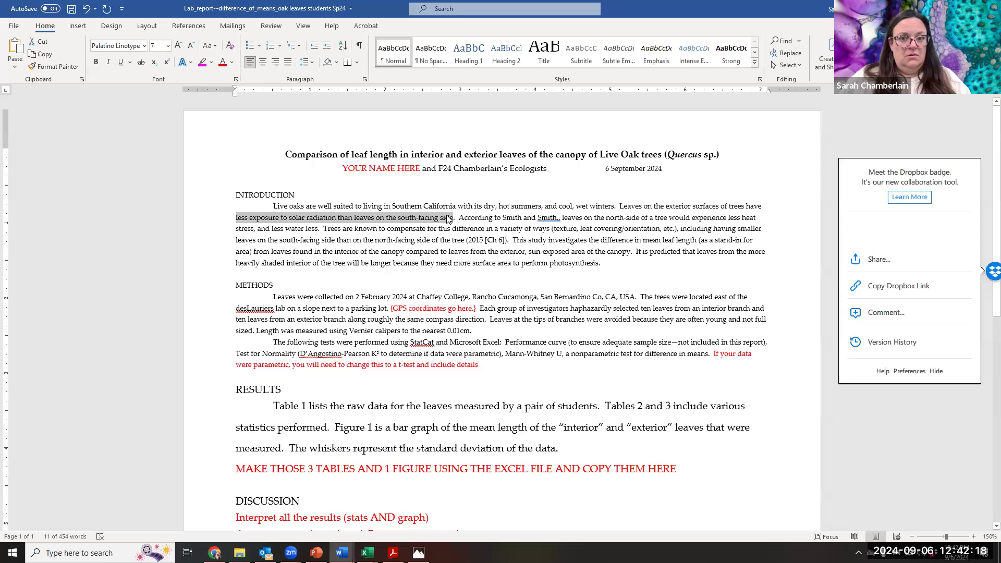
left_click(762, 206)
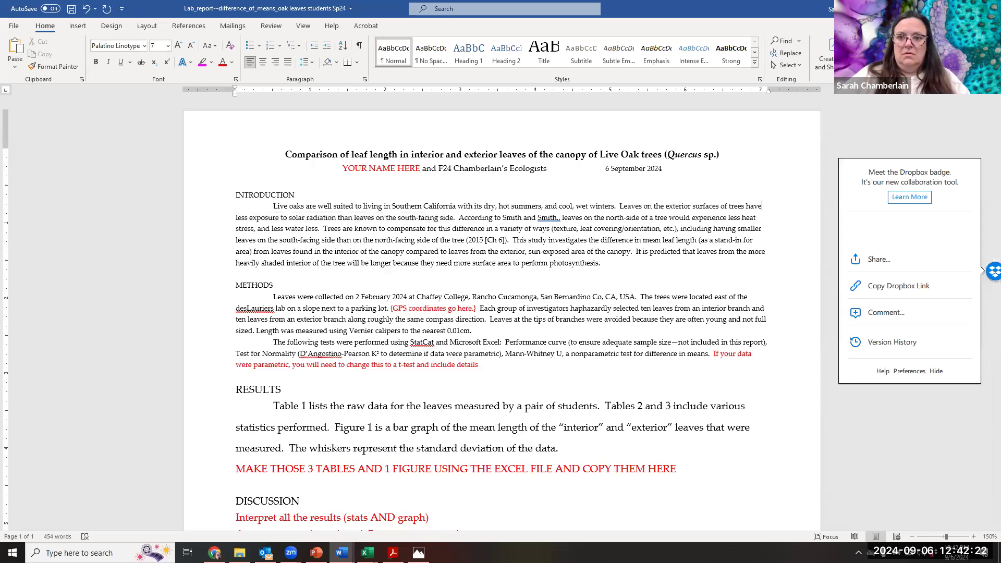
key("ctrl+v")
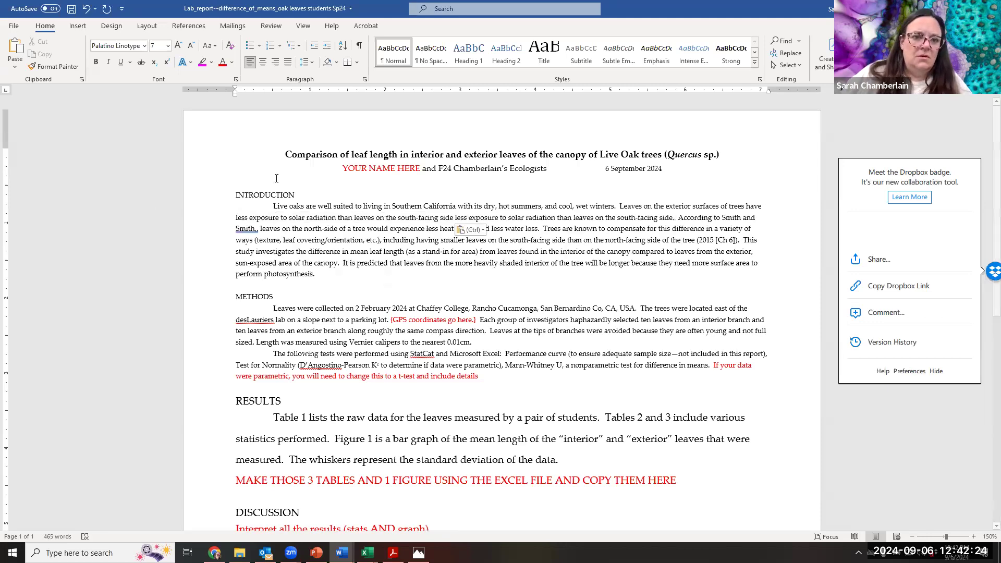
double_click(241, 217)
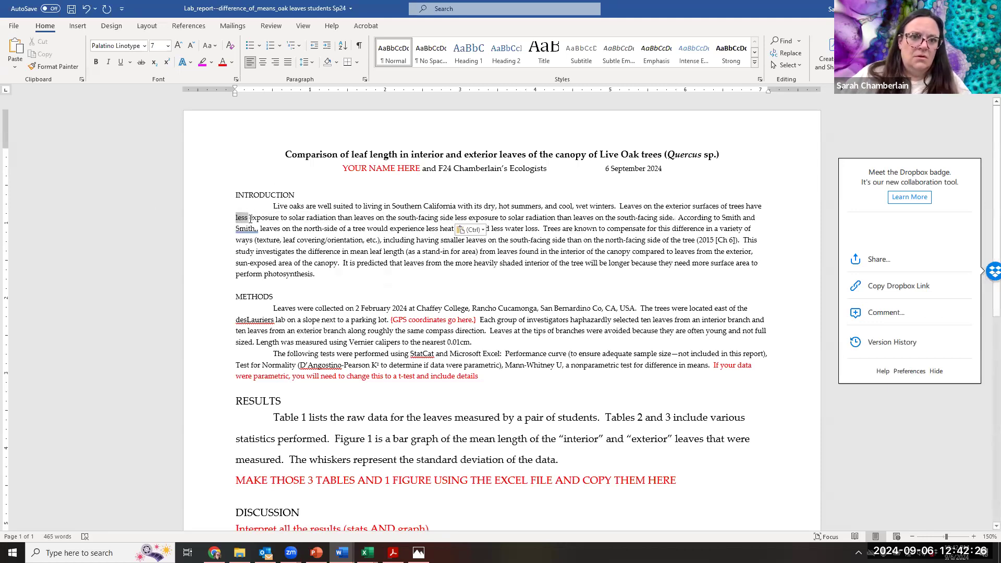
type("more")
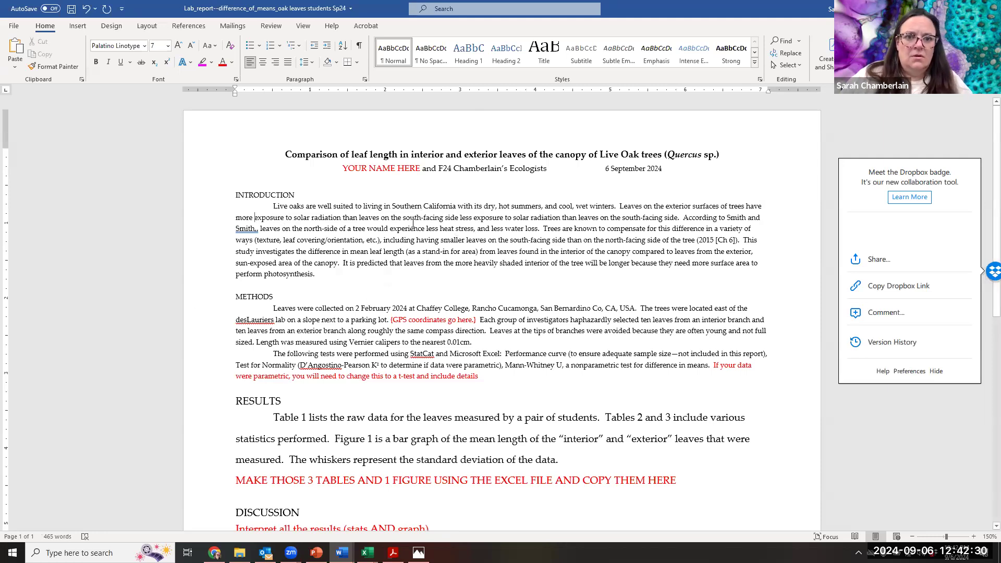
- Replace the first "south-facing side" in the solar radiation sentence with "interior which have"
left_click_drag(404, 219, 459, 218)
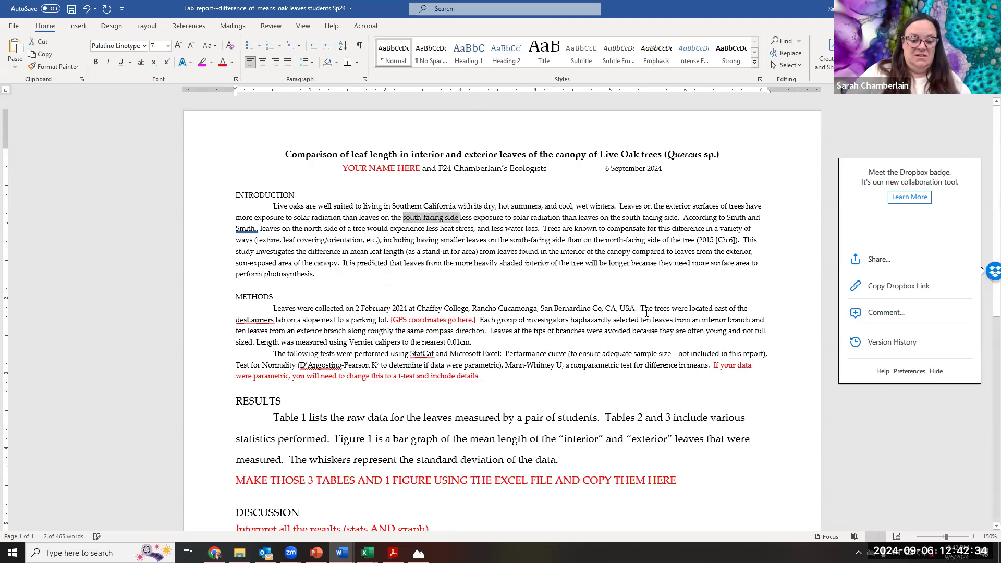
type("interior")
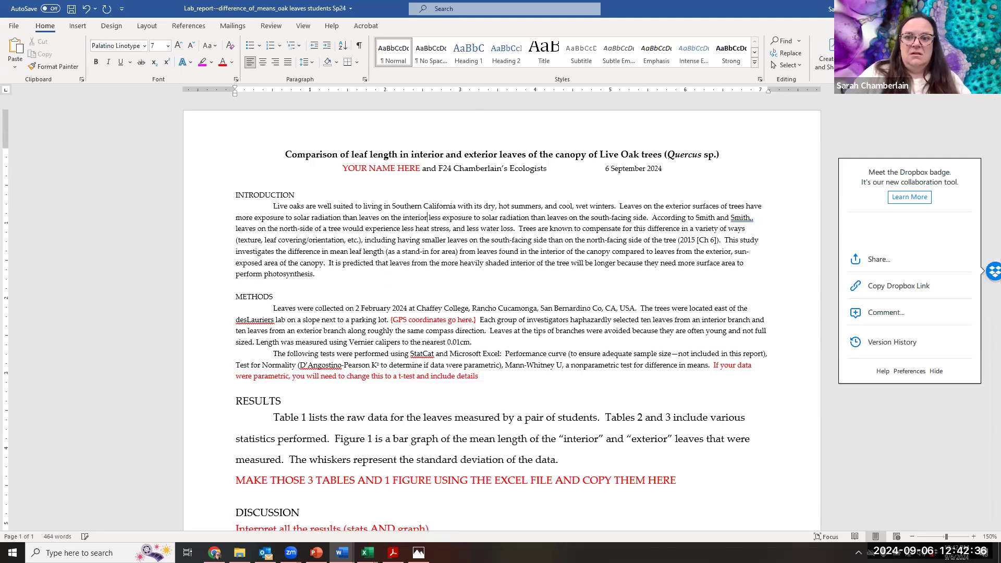
type(" which ha")
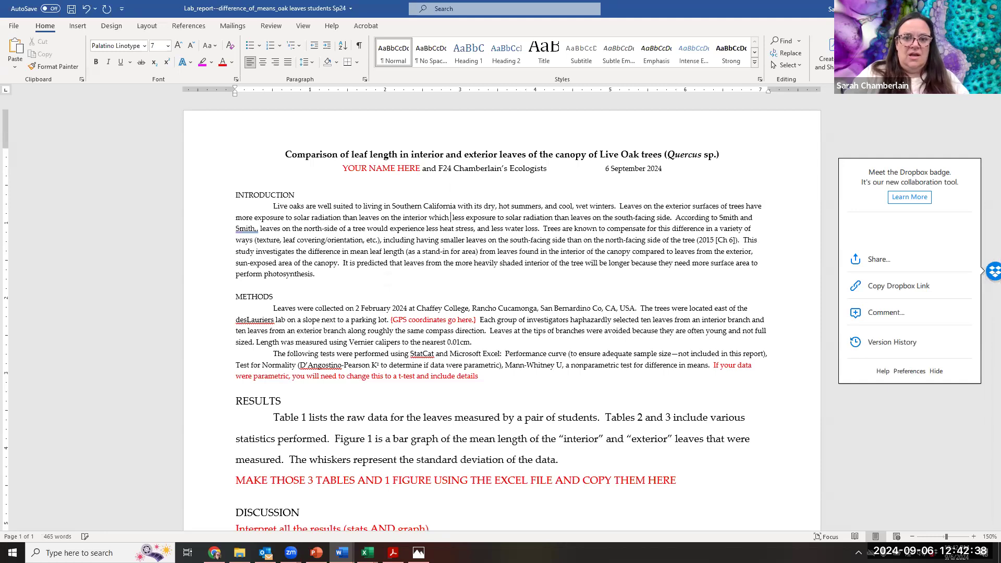
type("ve")
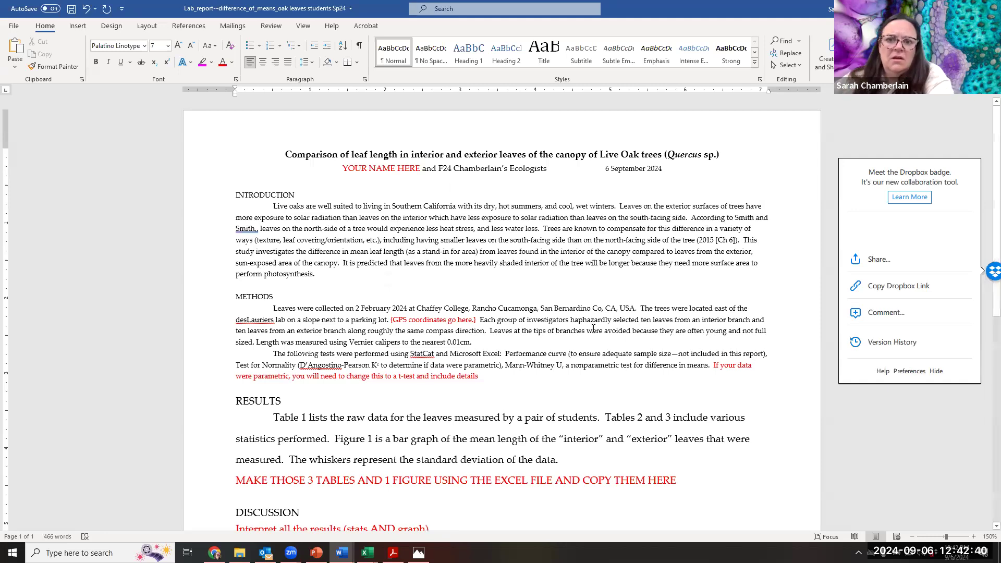
- Delete "than leaves on the south-facing side" from the end of the solar radiation sentence
left_click(685, 217)
key("BackSpace")
key("BackSpace")
key("BackSpace")
key("BackSpace")
key("BackSpace")
key("BackSpace")
key("BackSpace")
key("BackSpace")
key("BackSpace")
key("BackSpace")
key("BackSpace")
key("BackSpace")
key("BackSpace")
key("BackSpace")
key("BackSpace")
key("BackSpace")
key("BackSpace")
key("BackSpace")
key("BackSpace")
key("BackSpace")
key("BackSpace")
key("BackSpace")
key("BackSpace")
key("BackSpace")
key("BackSpace")
key("BackSpace")
key("BackSpace")
key("BackSpace")
key("BackSpace")
key("BackSpace")
key("BackSpace")
key("BackSpace")
key("BackSpace")
key("BackSpace")
key("BackSpace")
key("BackSpace")
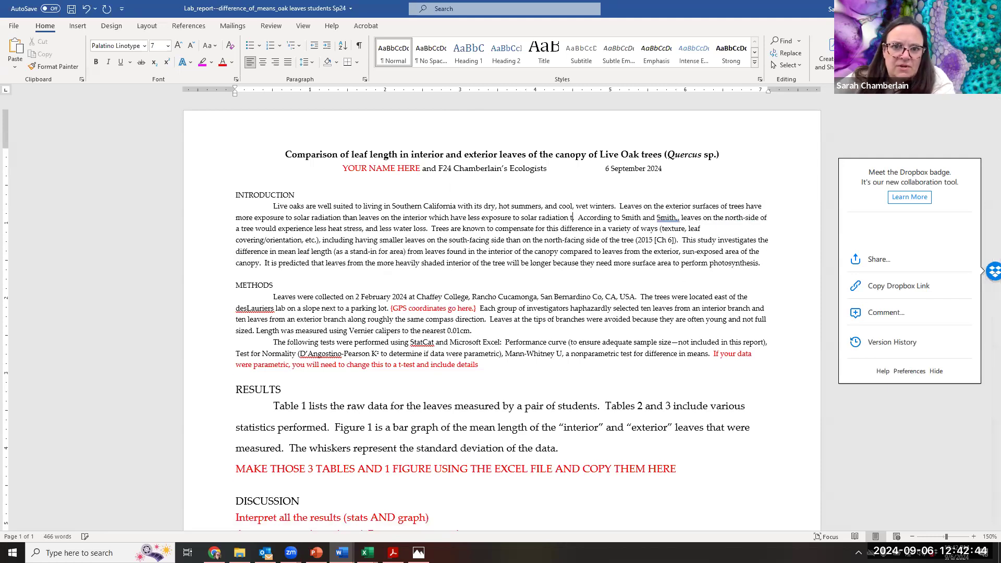
key("BackSpace")
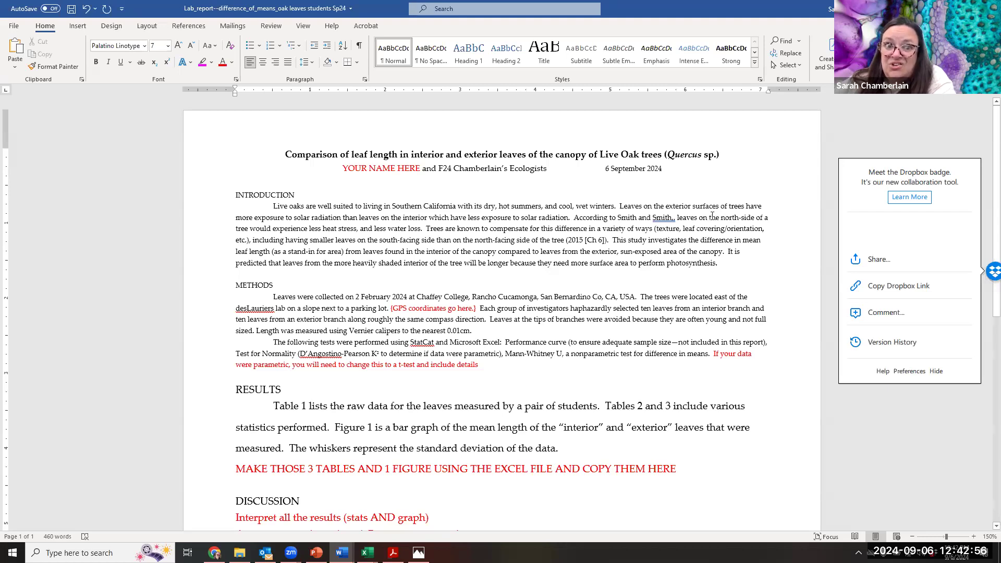
- In the textbook citation sentence, replace "the north-side" with "exterior" and remove the doubled comma after the authors' names
left_click_drag(715, 217, 754, 218)
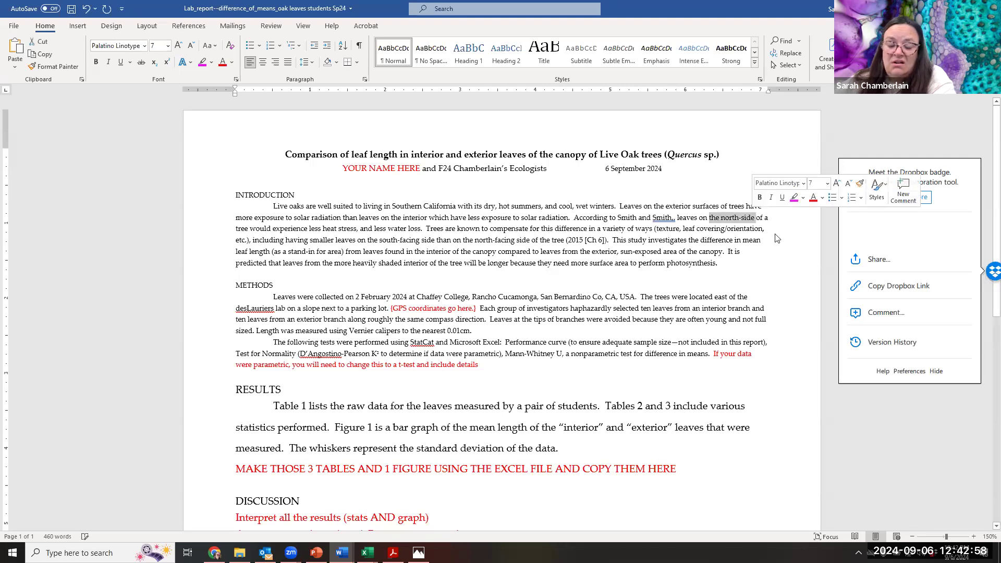
type("exter")
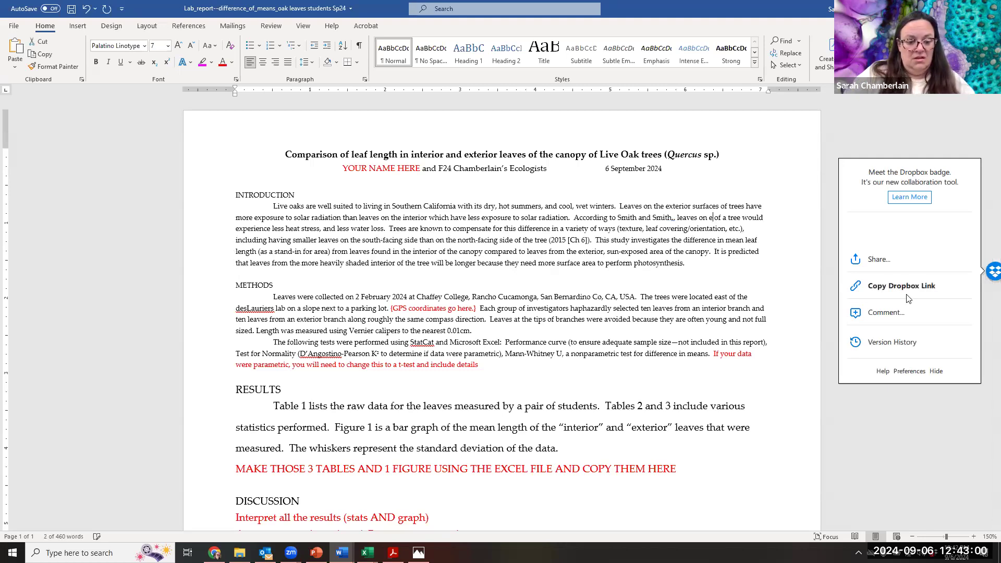
type("ior, sun-")
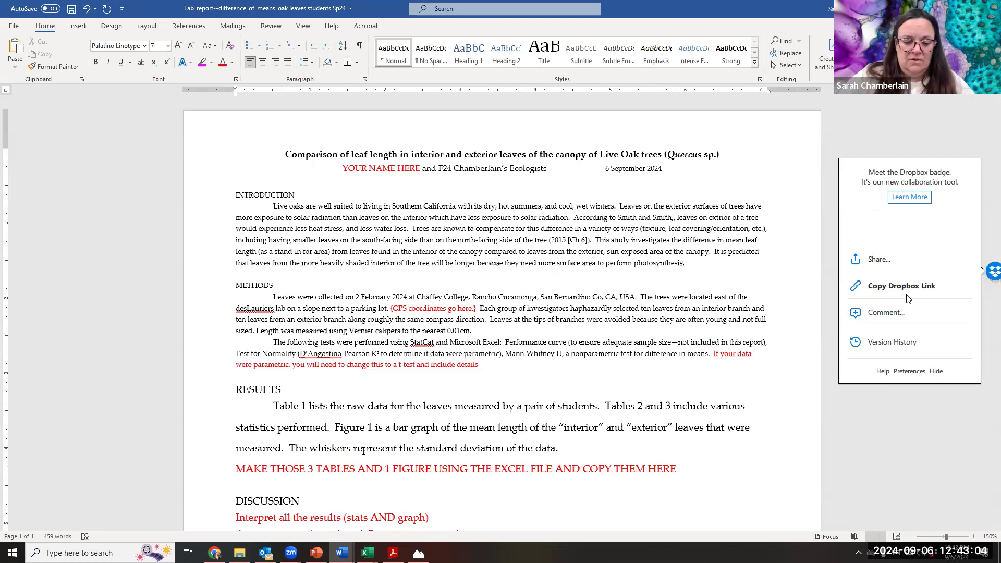
type("e")
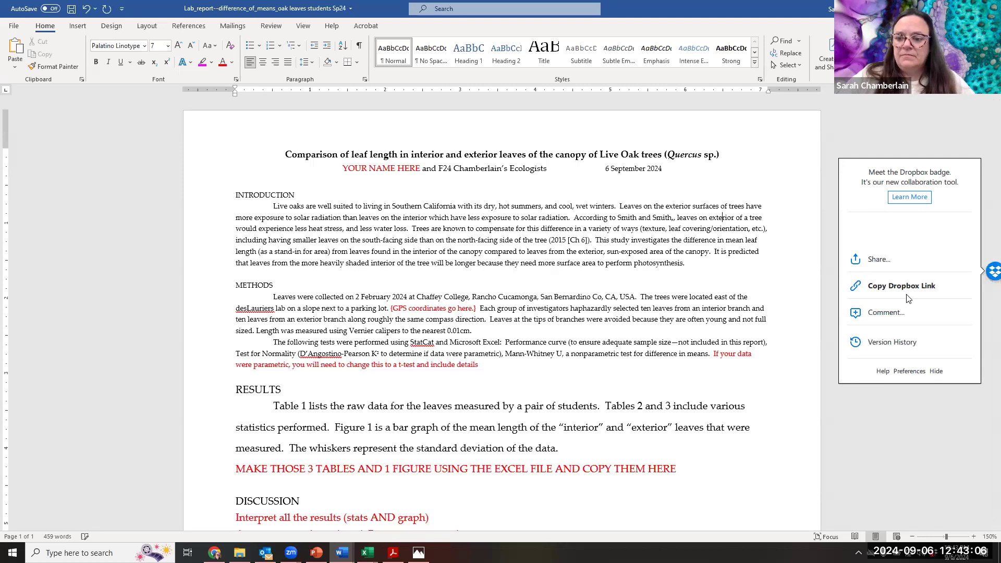
key("BackSpace")
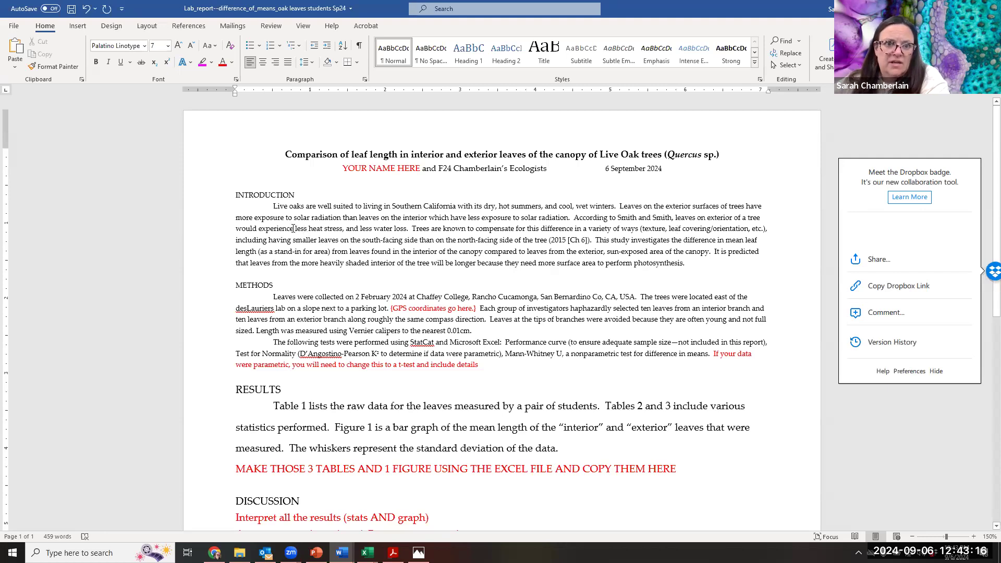
- In the textbook citation sentence, change "less heat stress, and less water loss" to "more heat stress, and more water loss"
left_click_drag(296, 229, 306, 229)
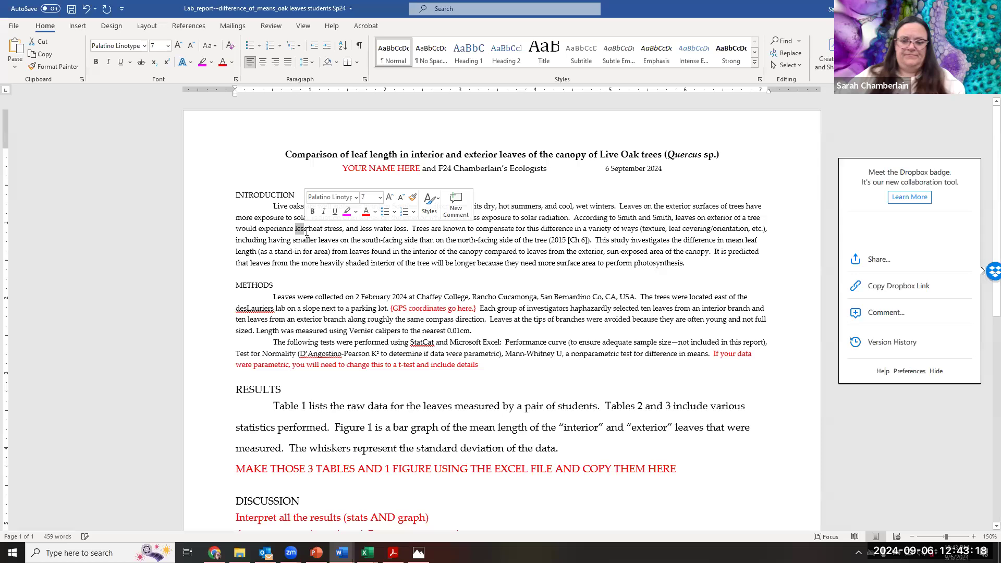
key("BackSpace")
type("more")
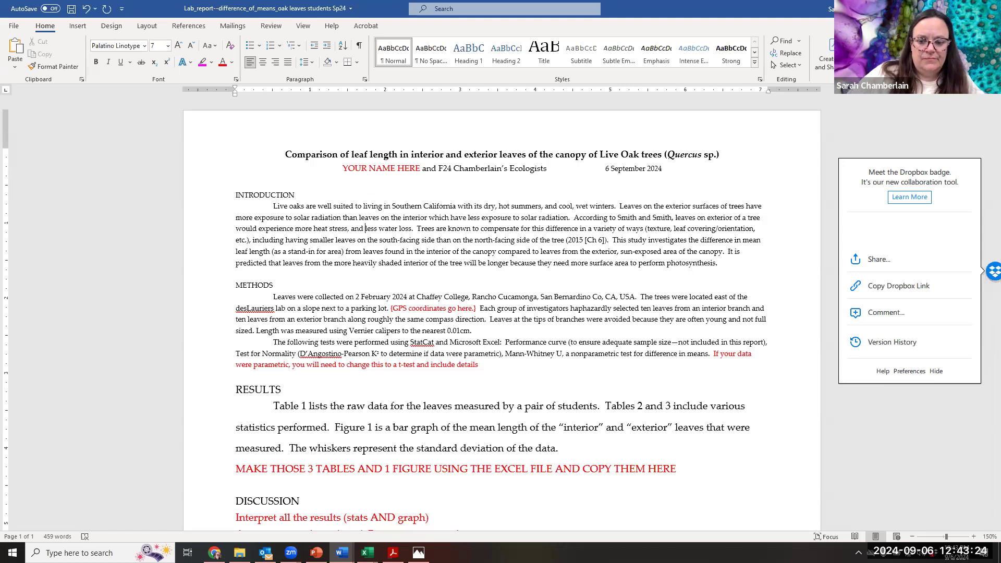
key("Delete")
key("Delete")
key("Delete")
key("Delete")
key("Delete")
type("more")
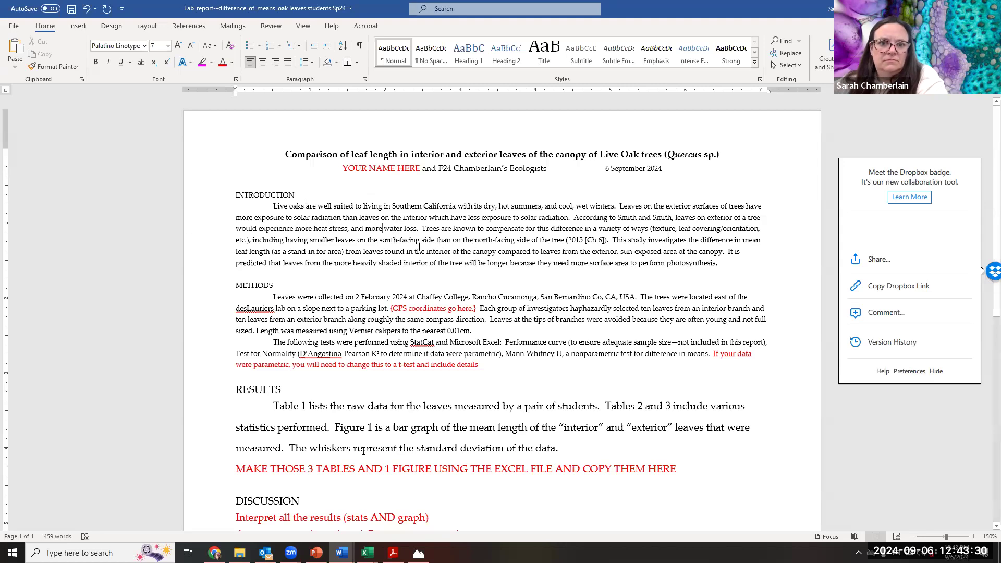
- Colour "south-facing side than on the north-facing side of the" red in the Introduction sentence about smaller leaves
left_click_drag(379, 242, 553, 242)
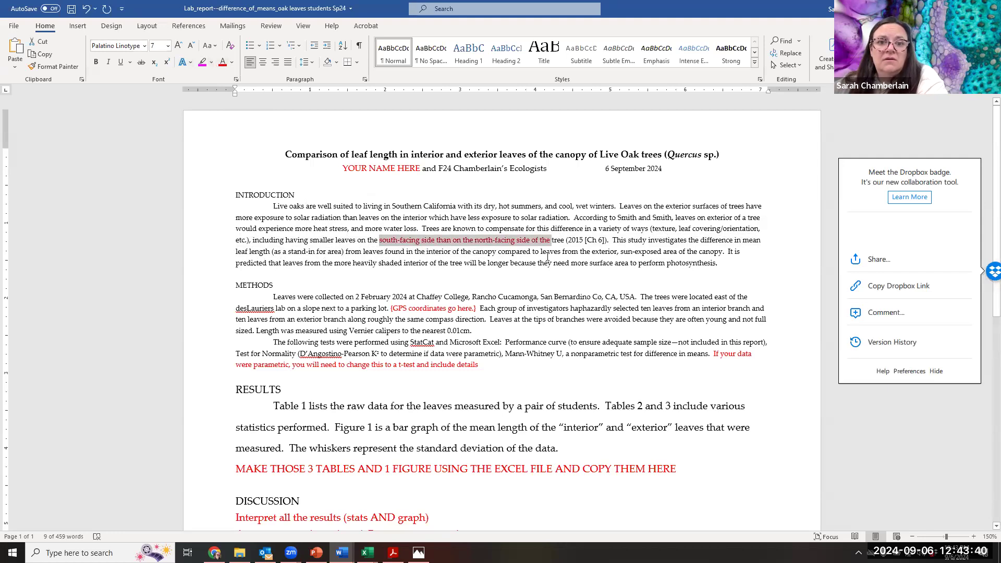
left_click(614, 240)
left_click_drag(608, 244, 734, 265)
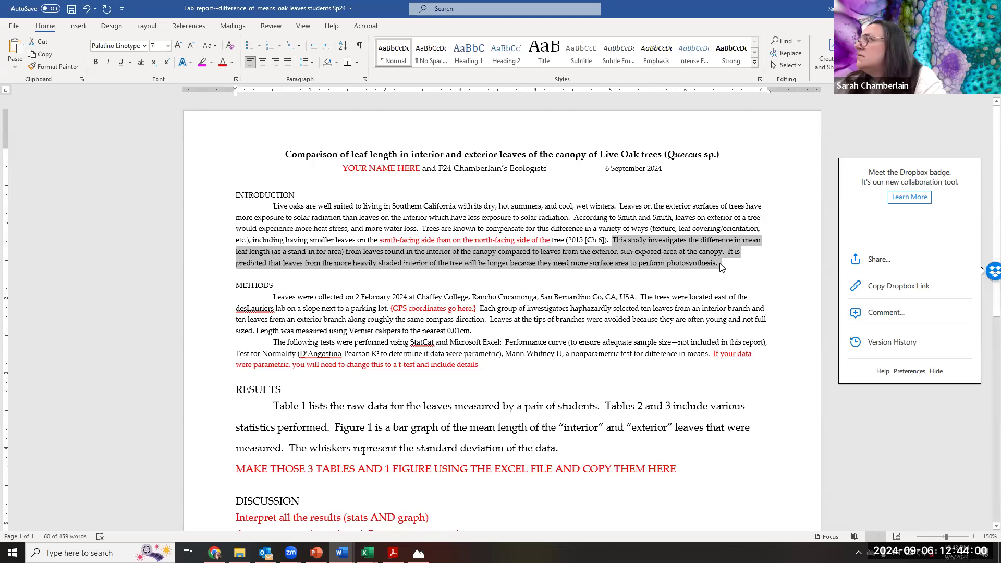
- Colour the collection date "2 February 2024" red in the first sentence of the Methods section
scroll(259, 264, "down", 1)
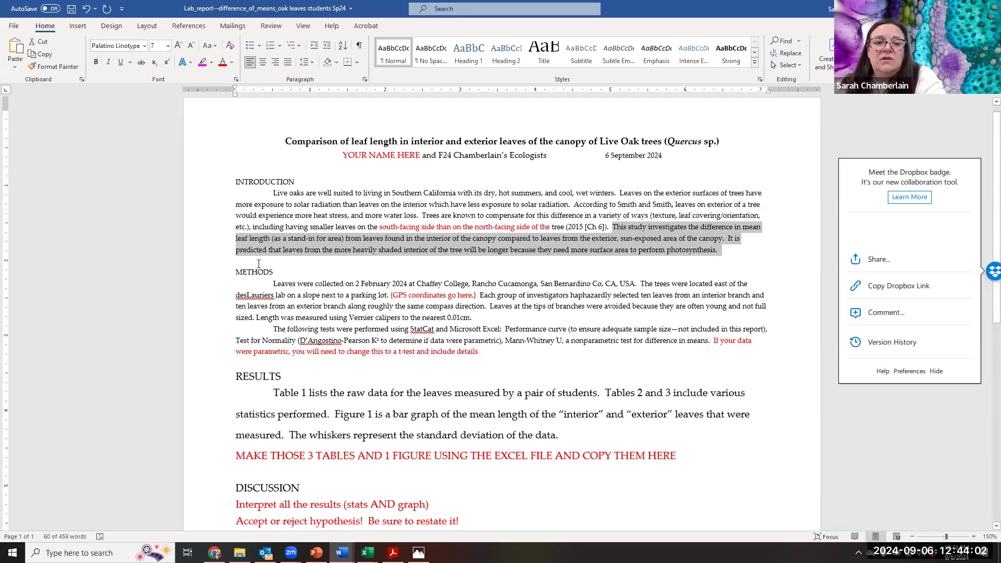
scroll(258, 264, "down", 3)
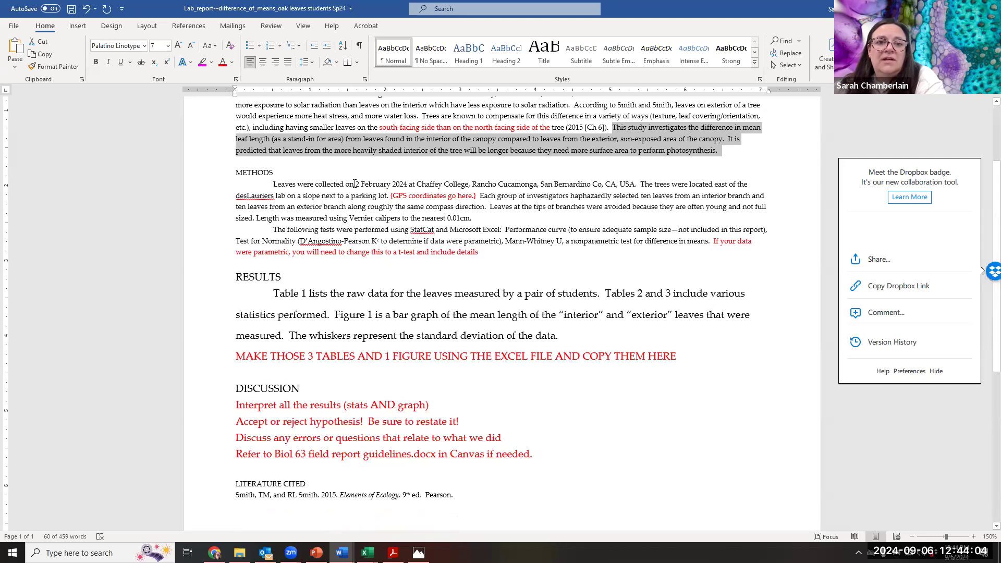
left_click_drag(355, 184, 405, 176)
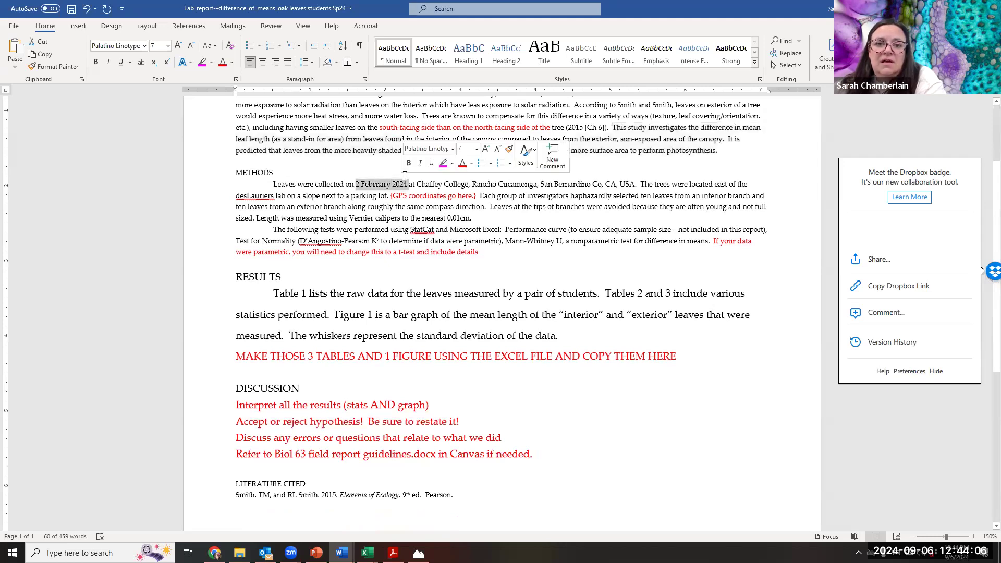
left_click(224, 64)
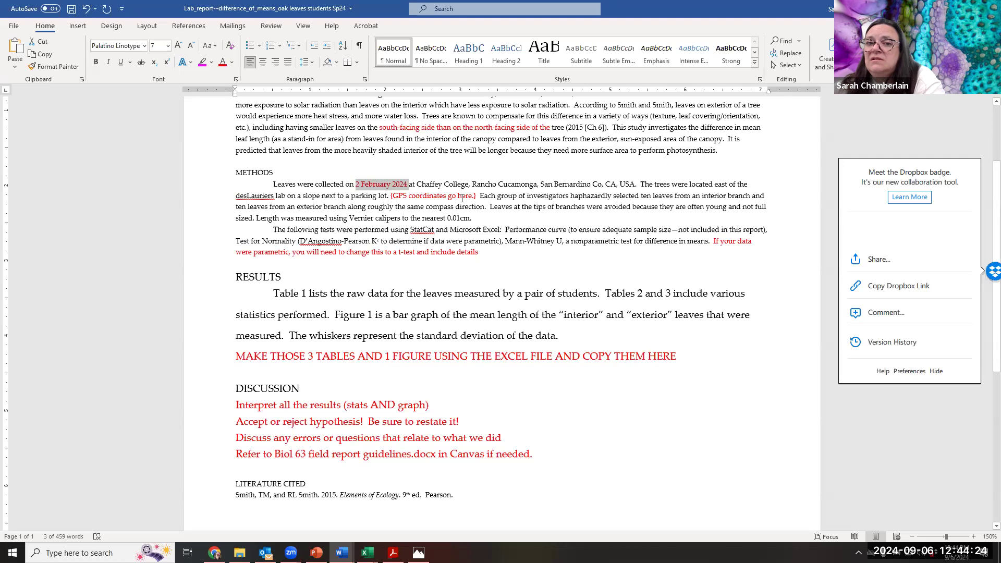
- Delete the word "haphazardly" from the Methods sentence about each group of investigators selecting ten leaves
left_click(571, 194)
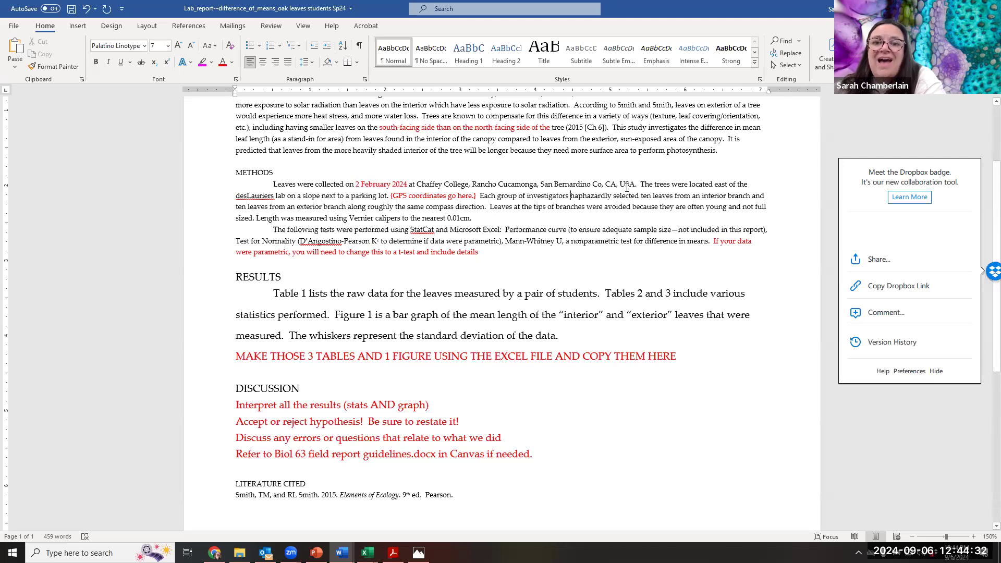
left_click(571, 196)
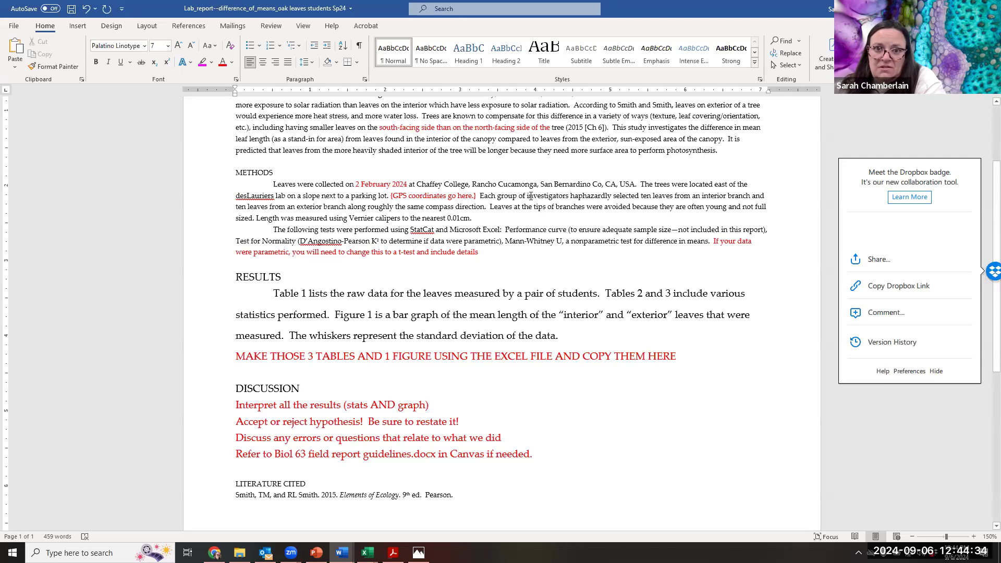
left_click_drag(570, 196, 640, 184)
left_click(598, 196)
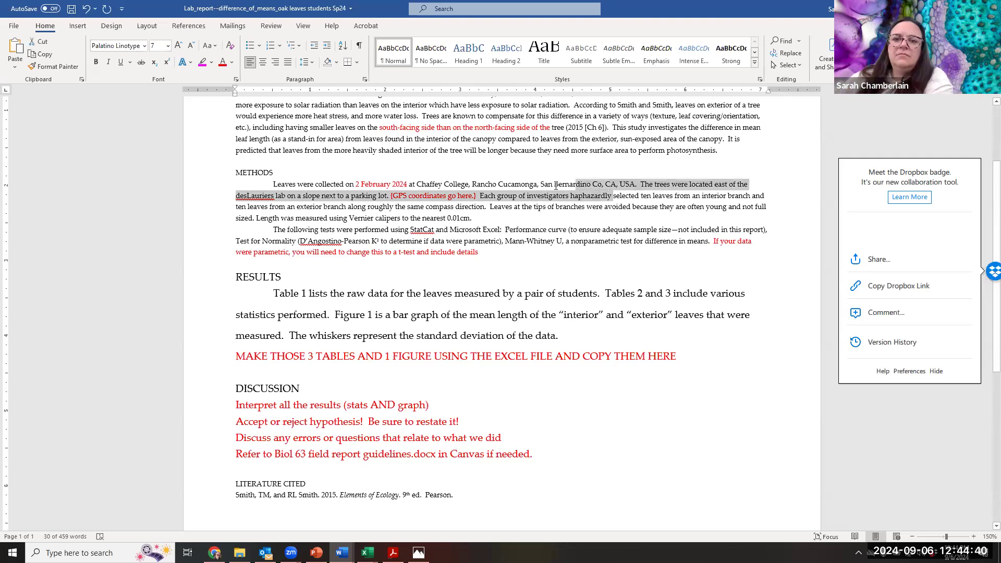
left_click(572, 219)
left_click_drag(572, 199, 608, 197)
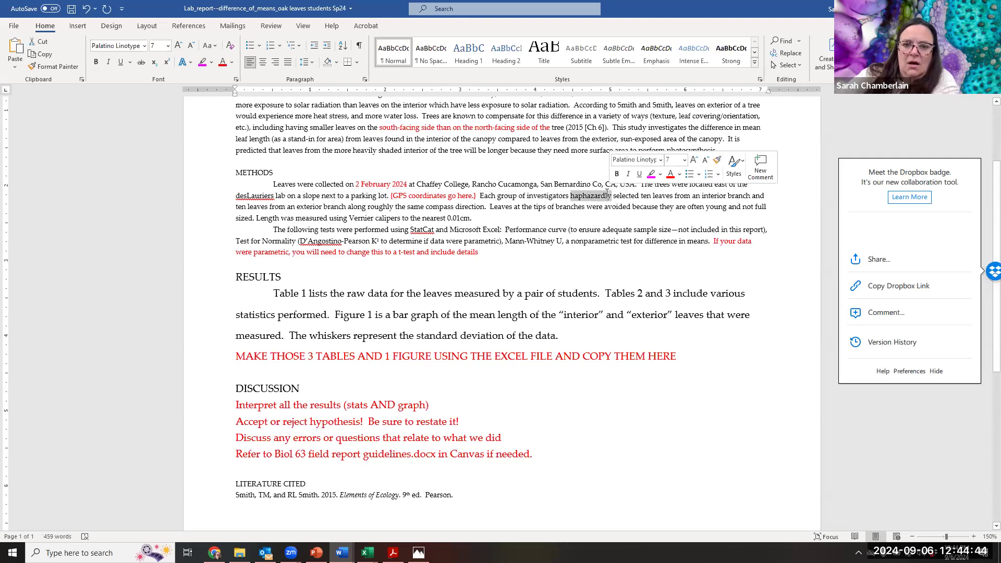
key("Delete")
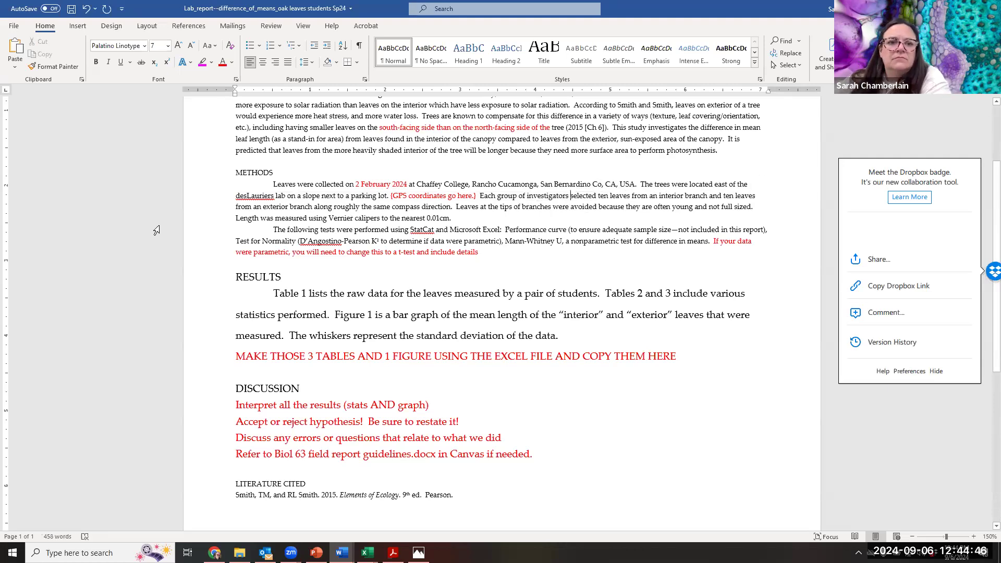
- In the first Methods paragraph, delete "along roughly the same compass direction" and the sentence about avoiding leaves at the tips of branches
left_click_drag(316, 207, 445, 207)
key("Delete")
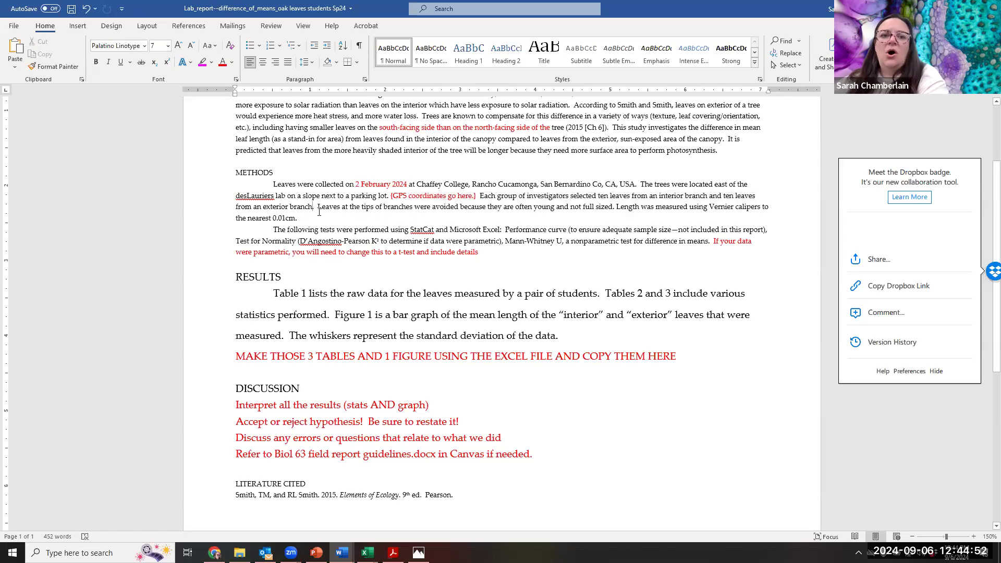
left_click_drag(319, 207, 617, 210)
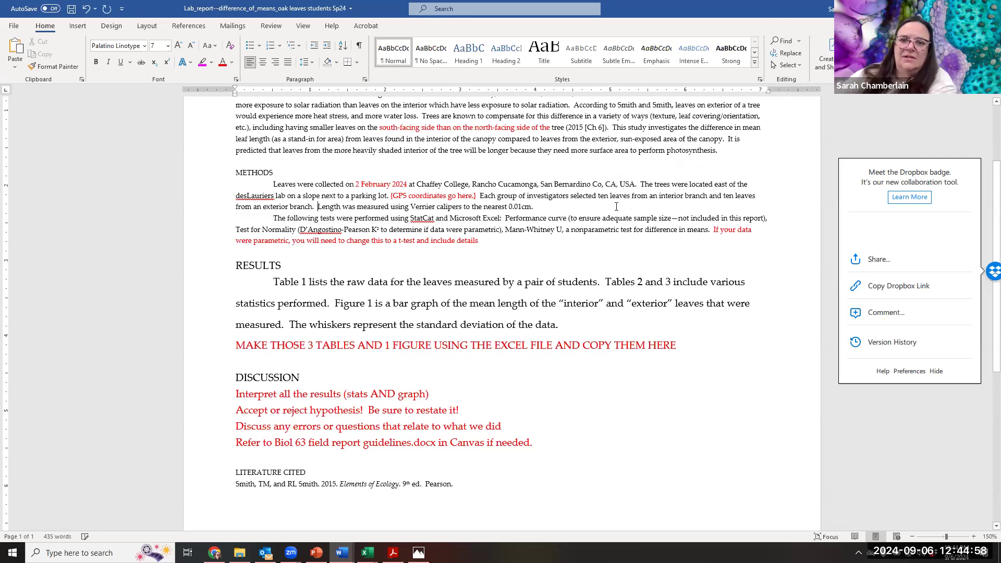
key("Delete")
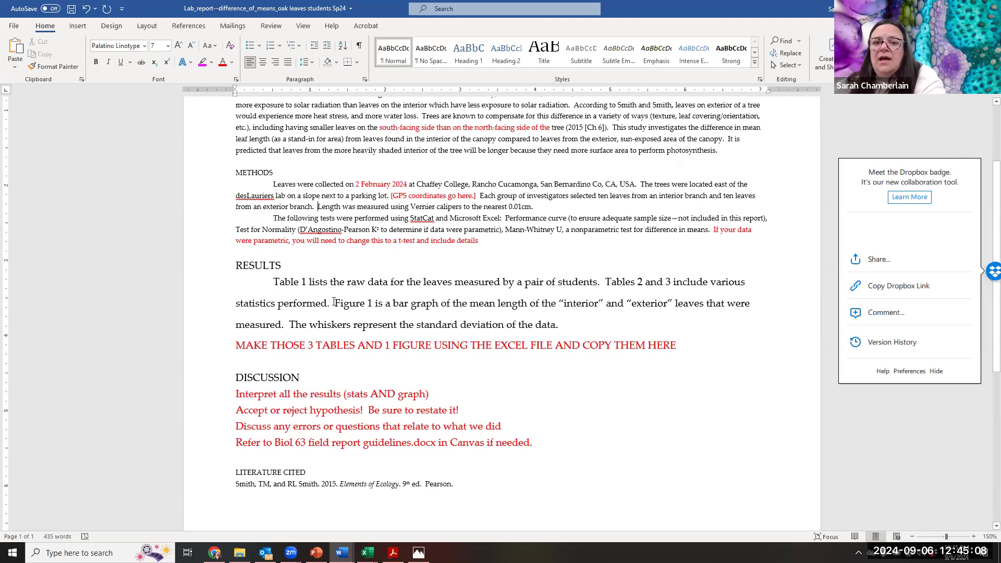
- Review the Results paragraph describing the tables and figure, and the red Discussion instructions on interpreting results and restating the hypothesis
scroll(322, 281, "down", 1)
scroll(295, 256, "up", 4)
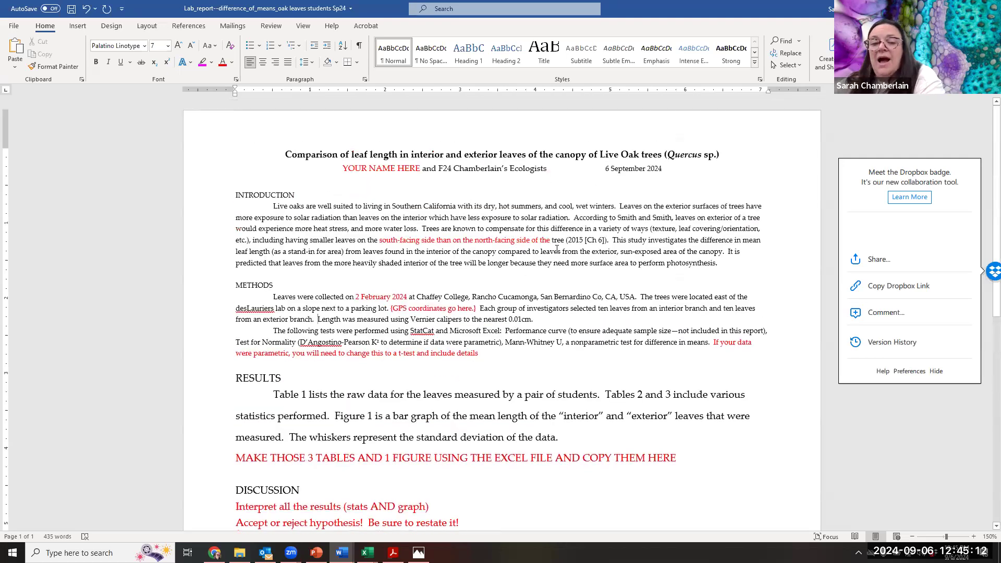
scroll(471, 380, "down", 6)
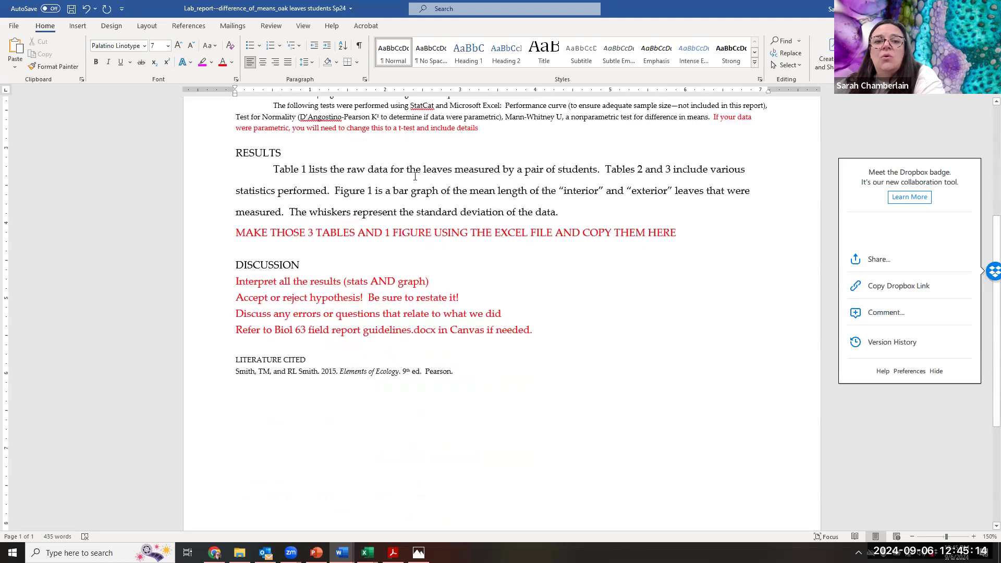
left_click(237, 153)
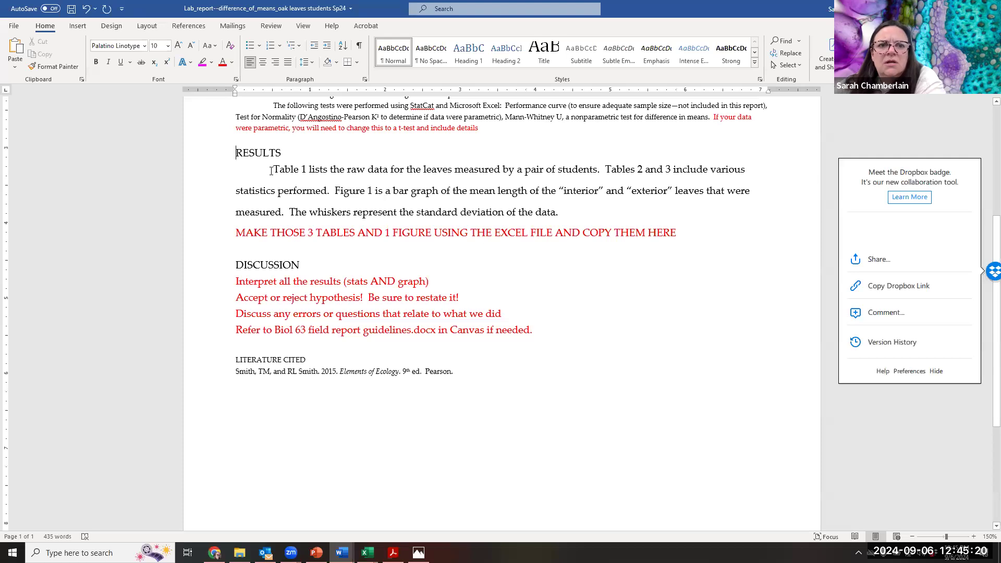
left_click_drag(272, 169, 566, 214)
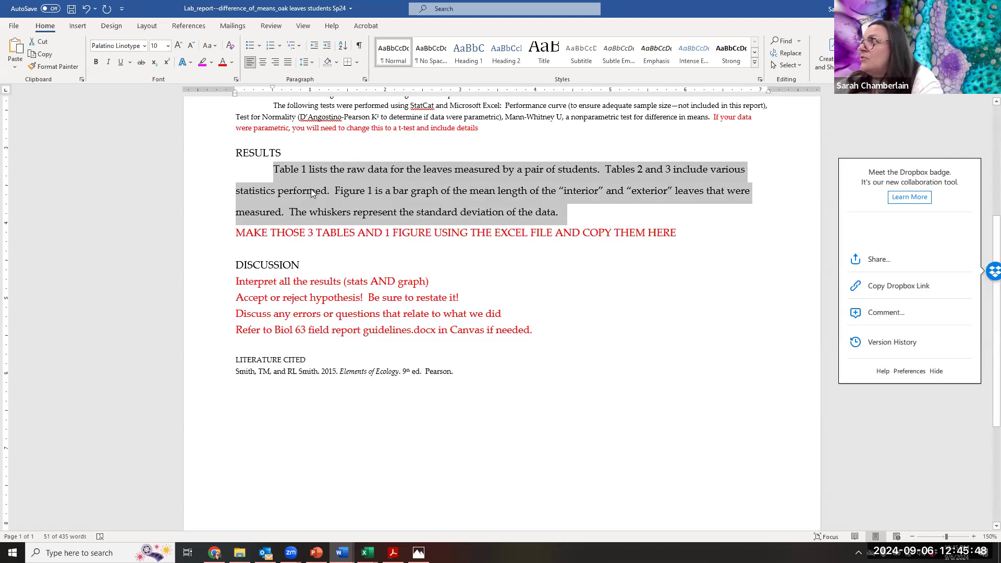
left_click(377, 190)
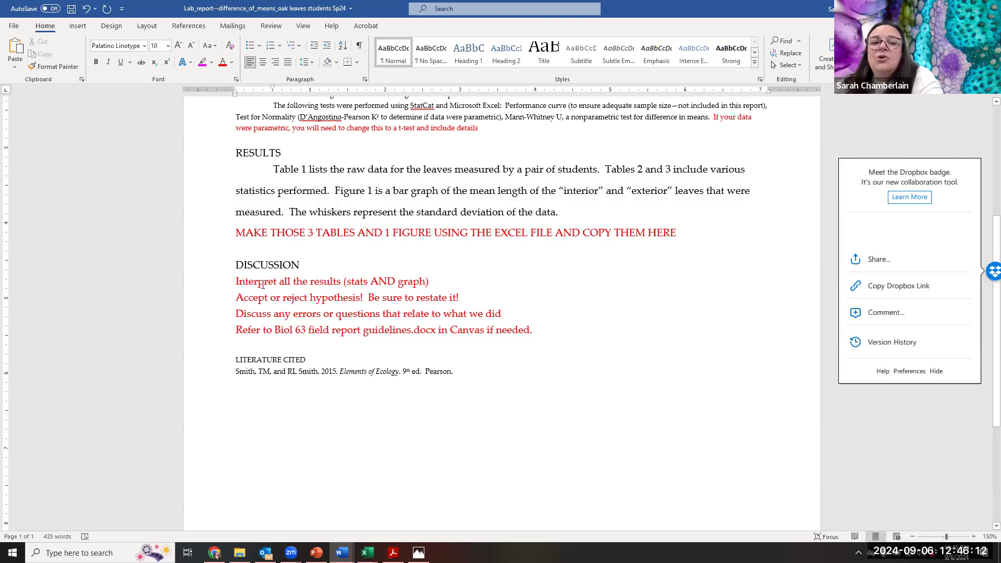
left_click_drag(259, 288, 563, 339)
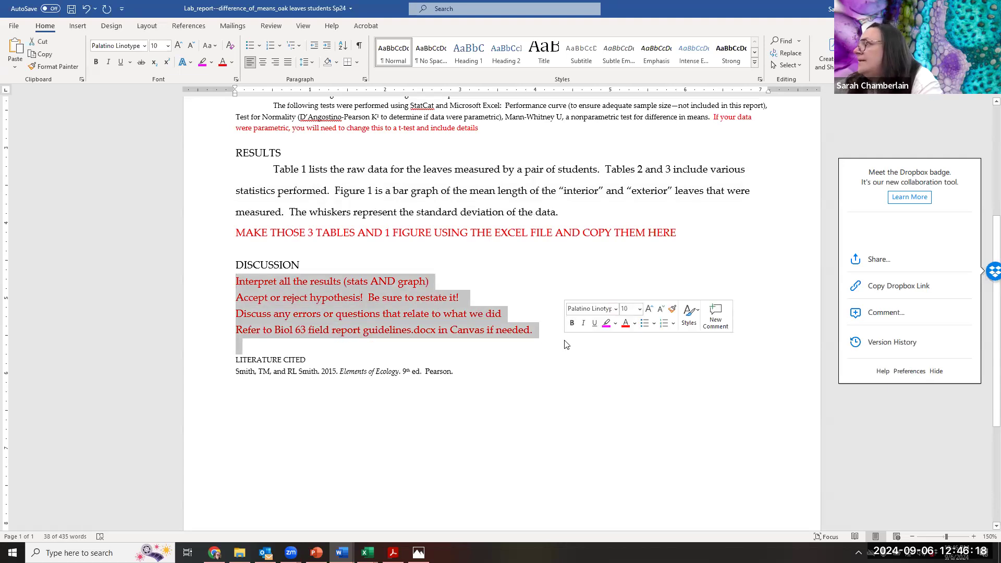
left_click(393, 451)
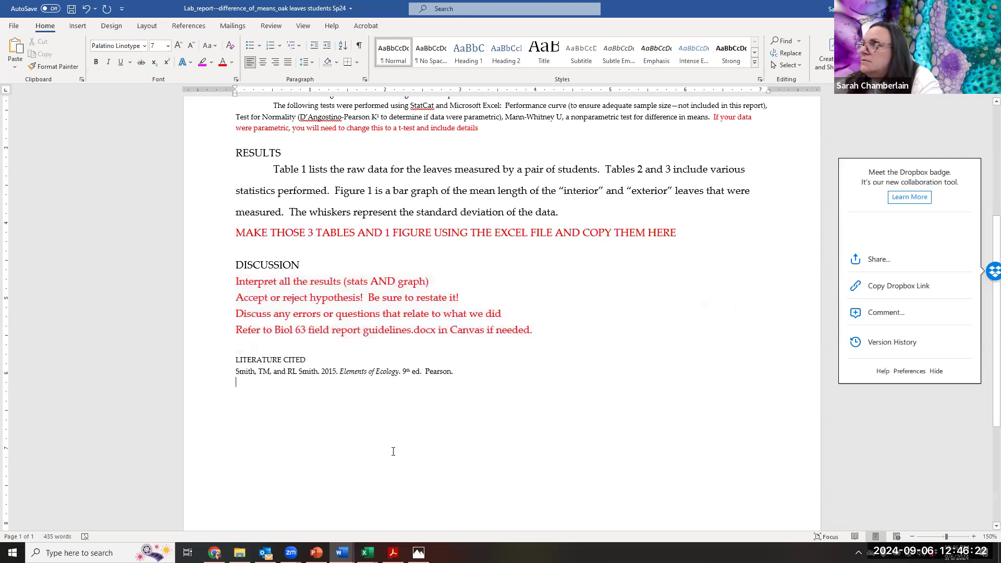